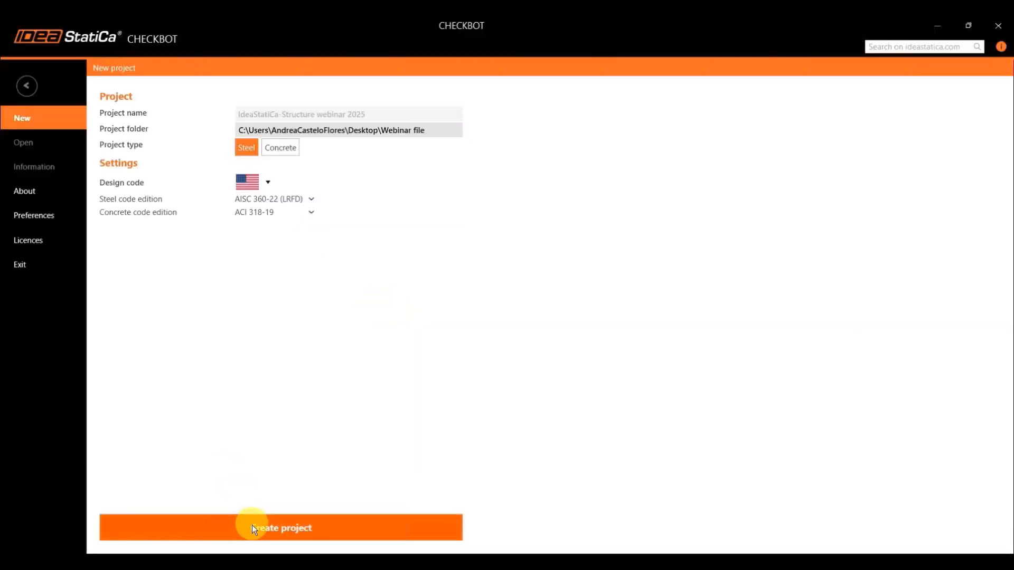
- Create the steel AISC 360-22 (LRFD) project and import the connections of the whole structure selected in STAAD.Pro
click(253, 530)
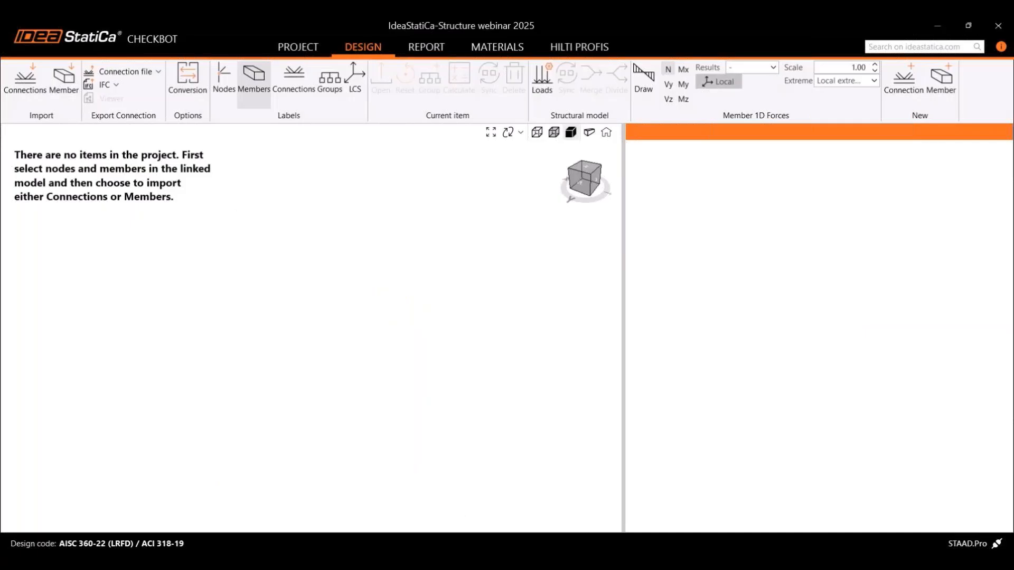
key(alt+Tab)
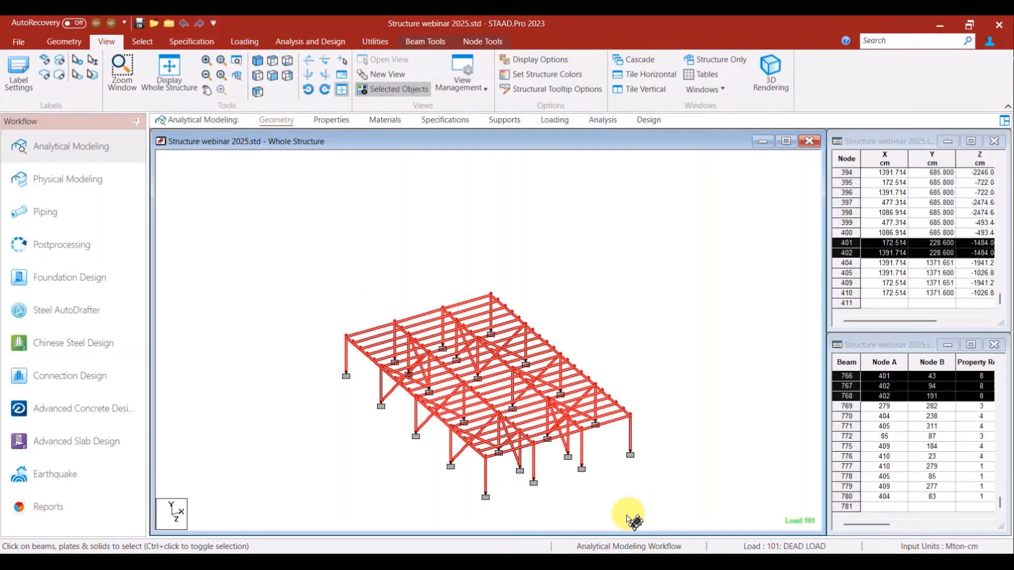
key(alt+Tab)
click(32, 81)
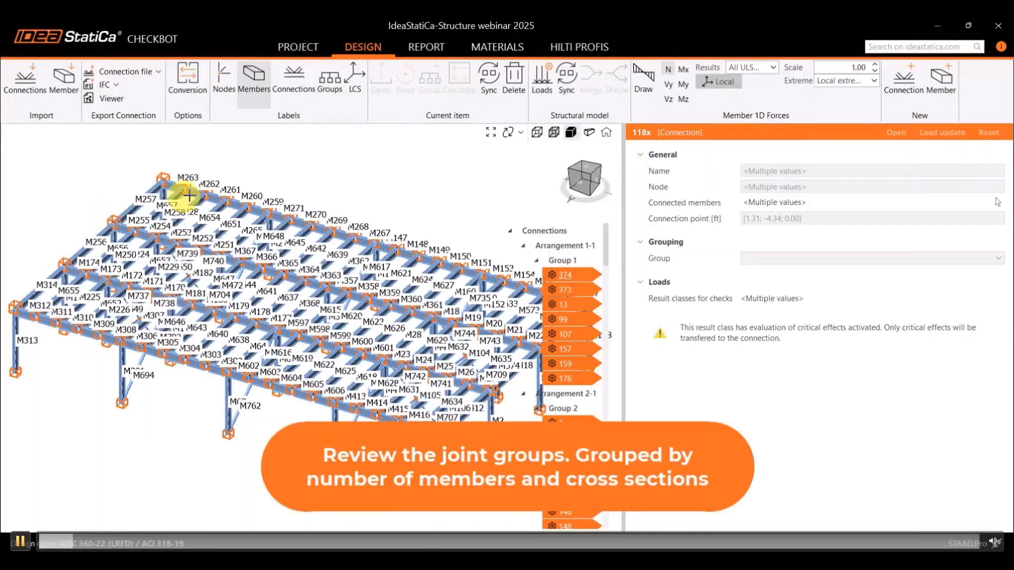
- Hide the member labels in the imported model and select the Connections root to show its summary
click(259, 95)
scroll(202, 233, down, 3)
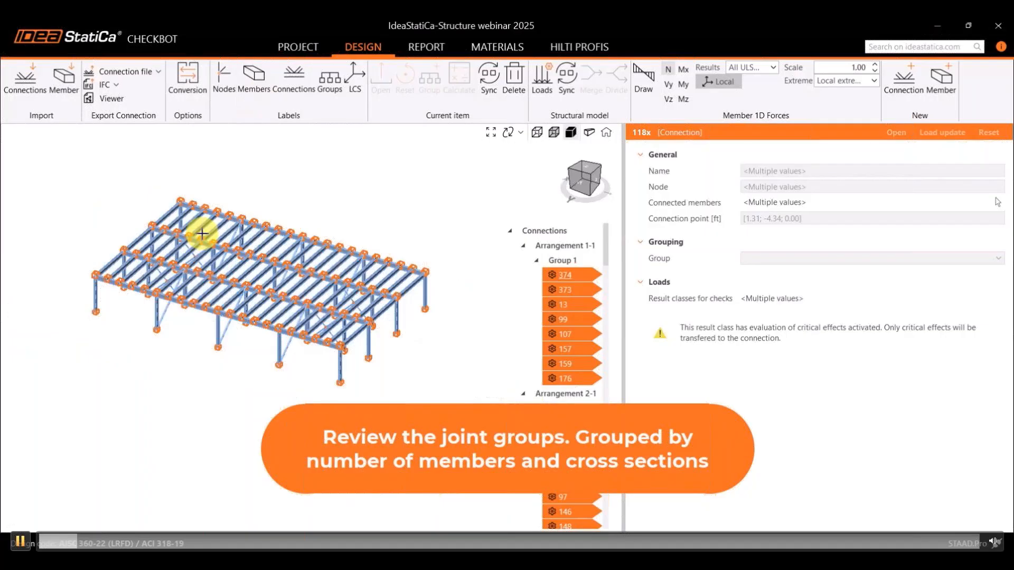
click(607, 135)
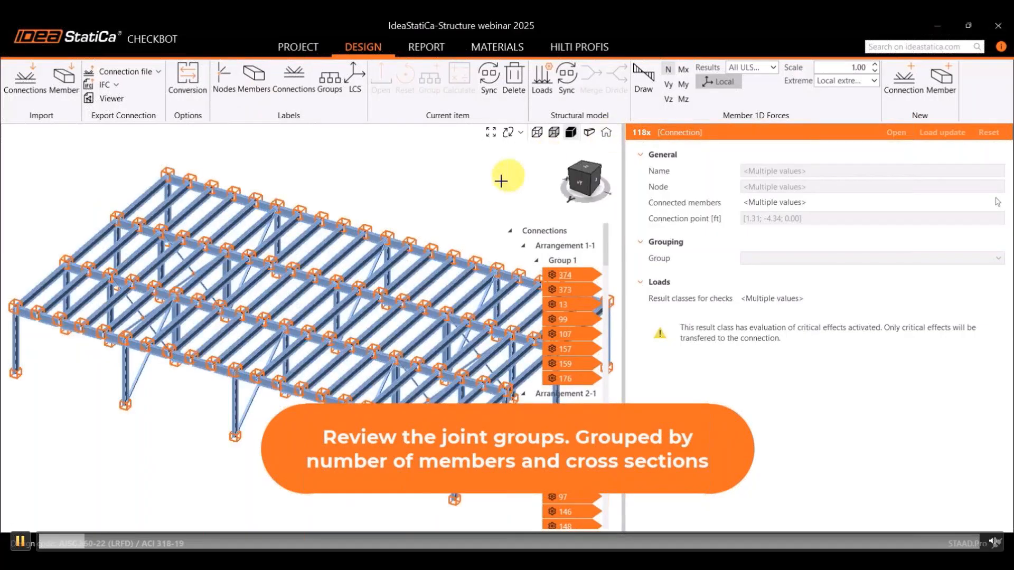
click(533, 231)
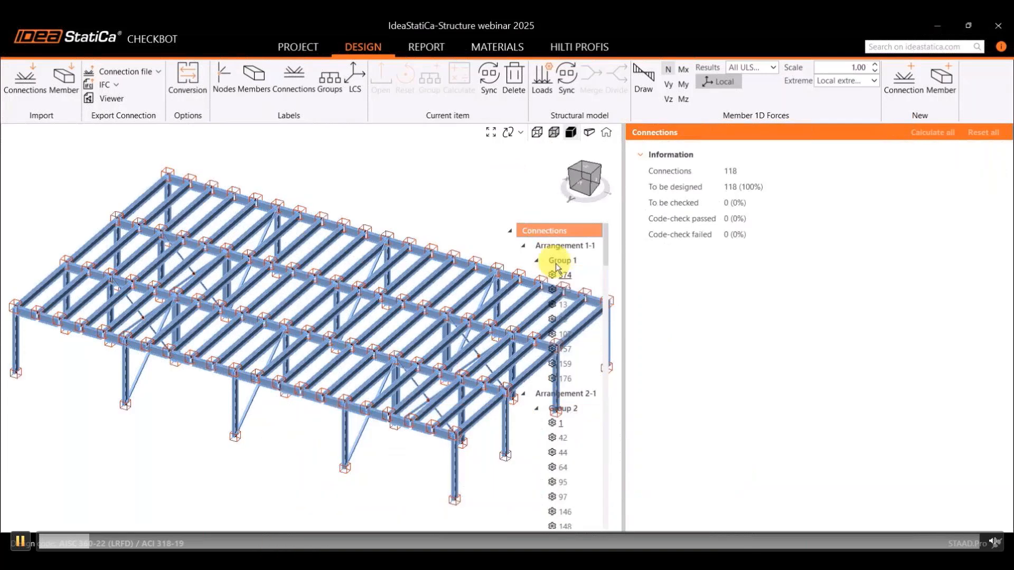
scroll(434, 232, down, 3)
middle_drag(426, 381, 363, 410)
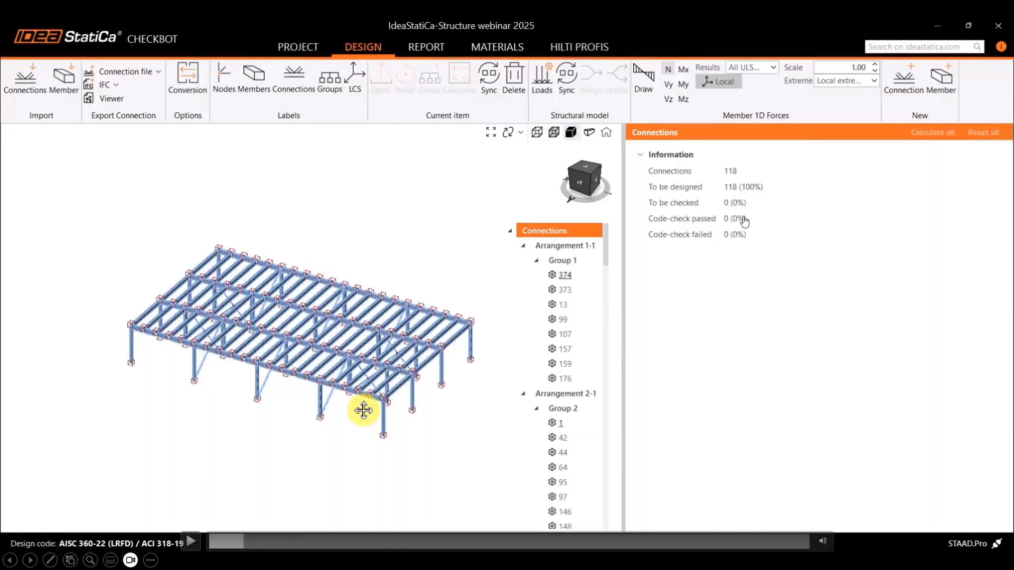
- Examine Group 1 and its reference connection 374, including the group's general, typology and load properties
key(ctrl)
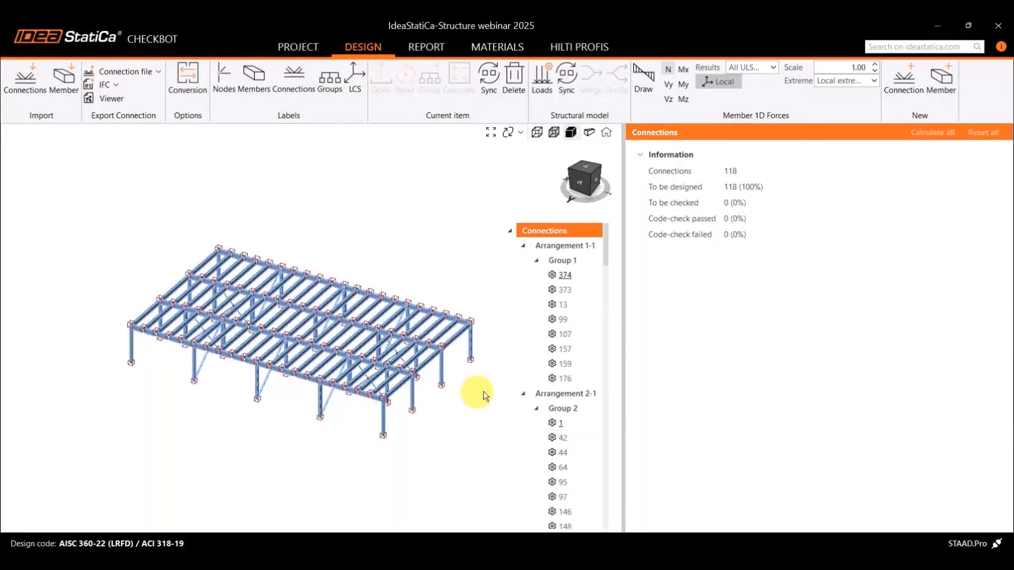
click(561, 379)
click(563, 262)
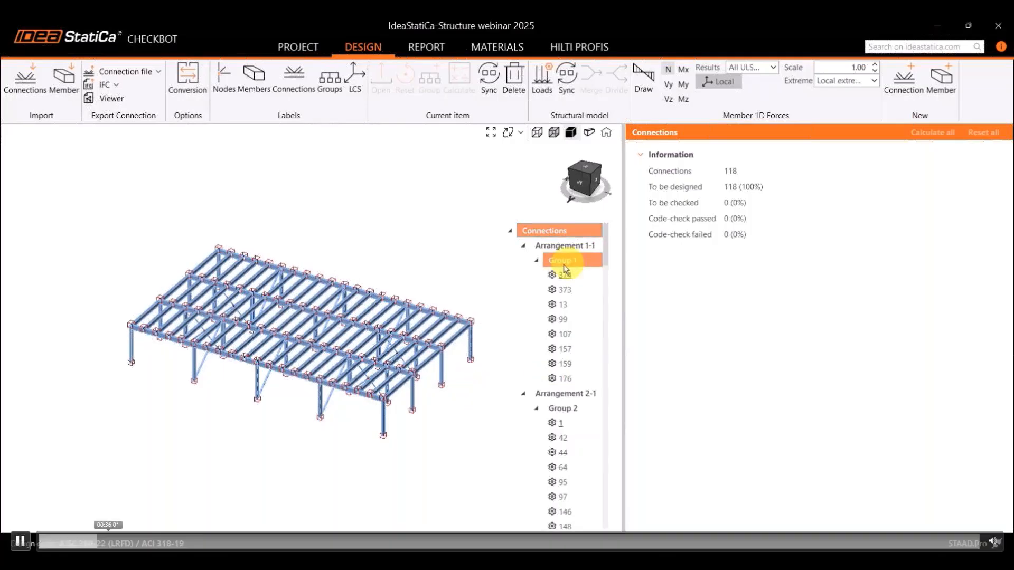
click(567, 276)
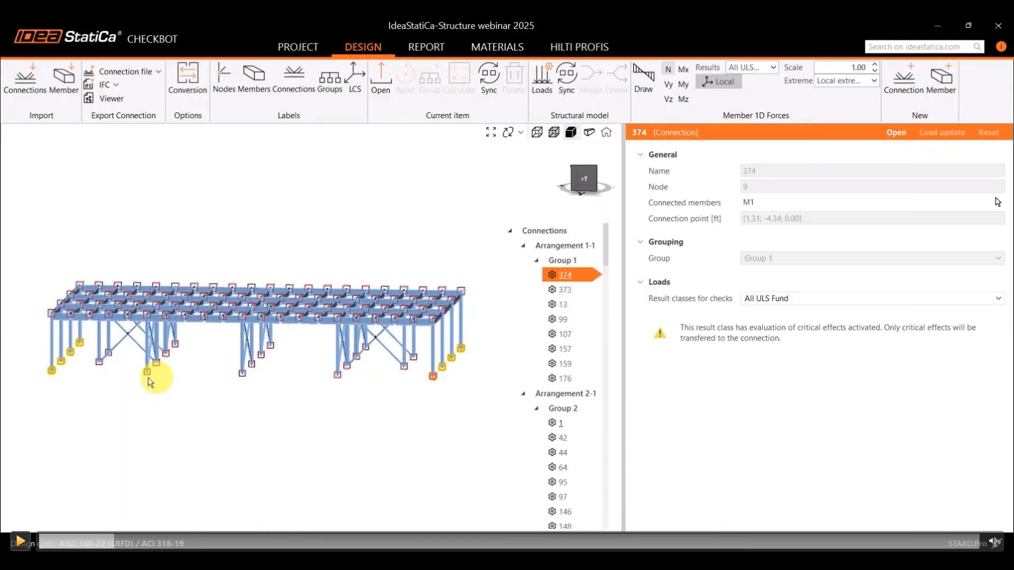
key(space)
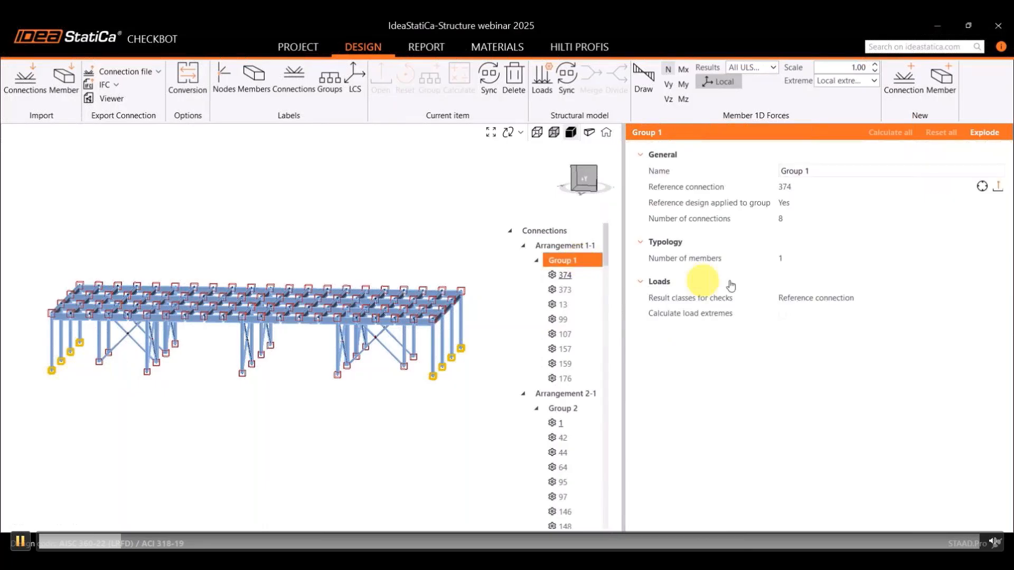
key(space)
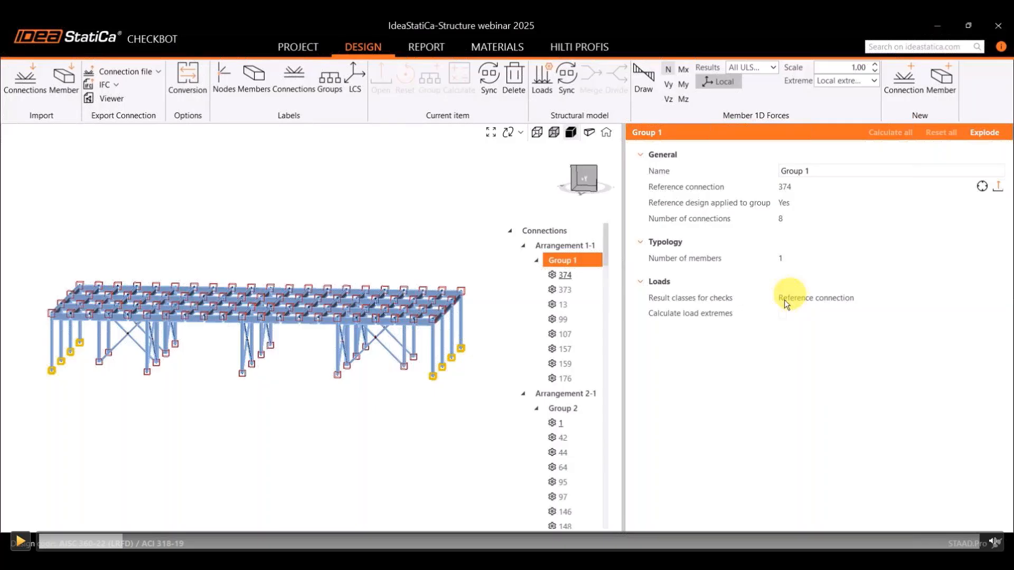
key(space)
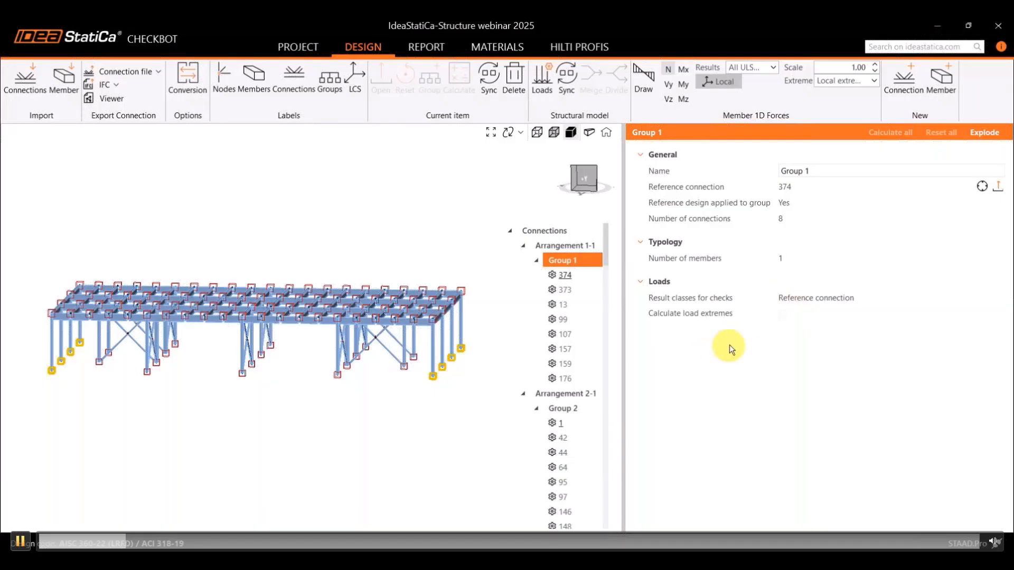
key(space)
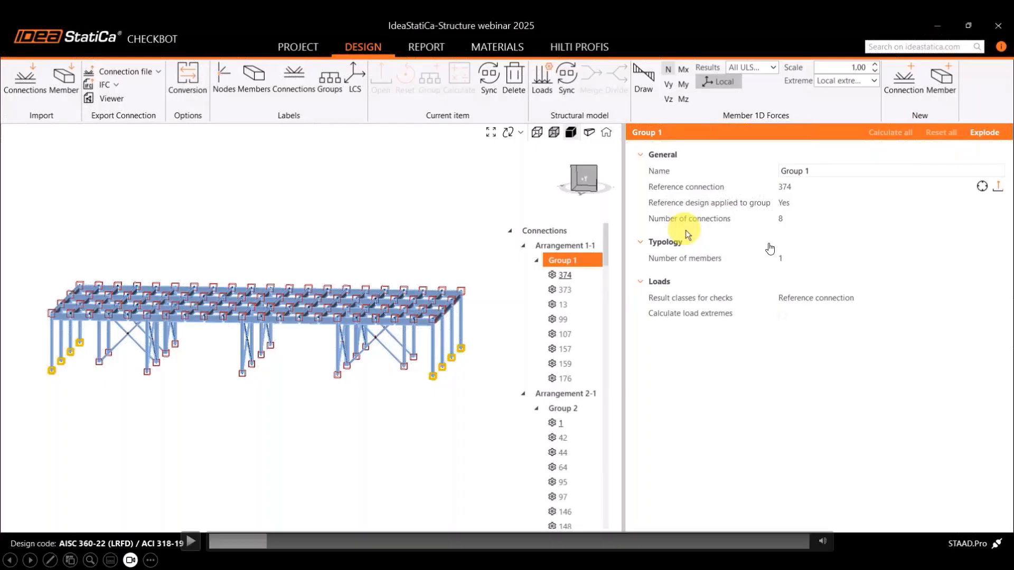
key(ctrl)
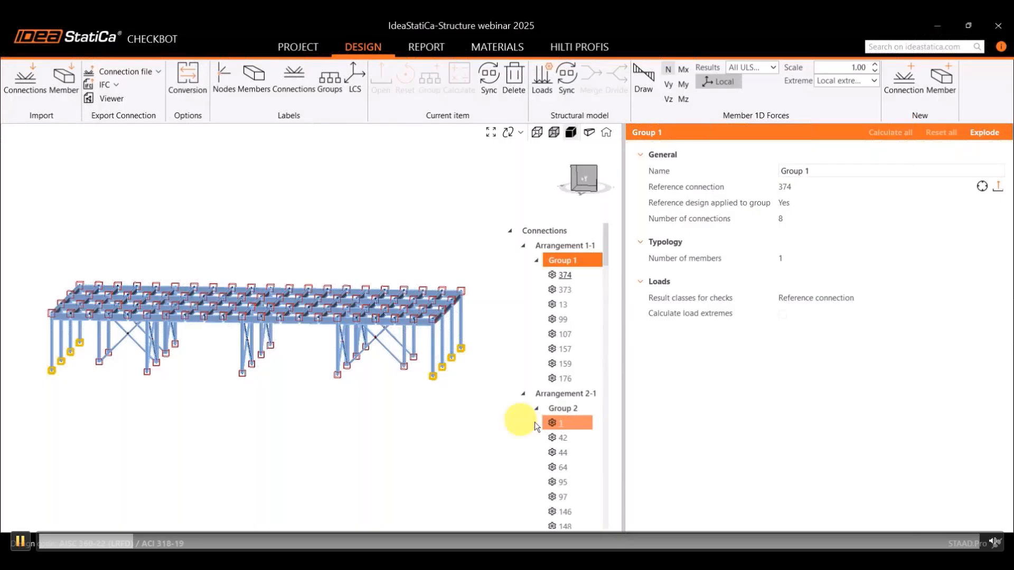
- Review the remaining joint groups from Group 2 to Group 13, checking where their connections lie in the structure
click(564, 410)
mouse_move(419, 417)
right_down()
mouse_move(403, 421)
mouse_move(414, 405)
mouse_move(433, 407)
mouse_move(432, 421)
mouse_move(405, 423)
right_up()
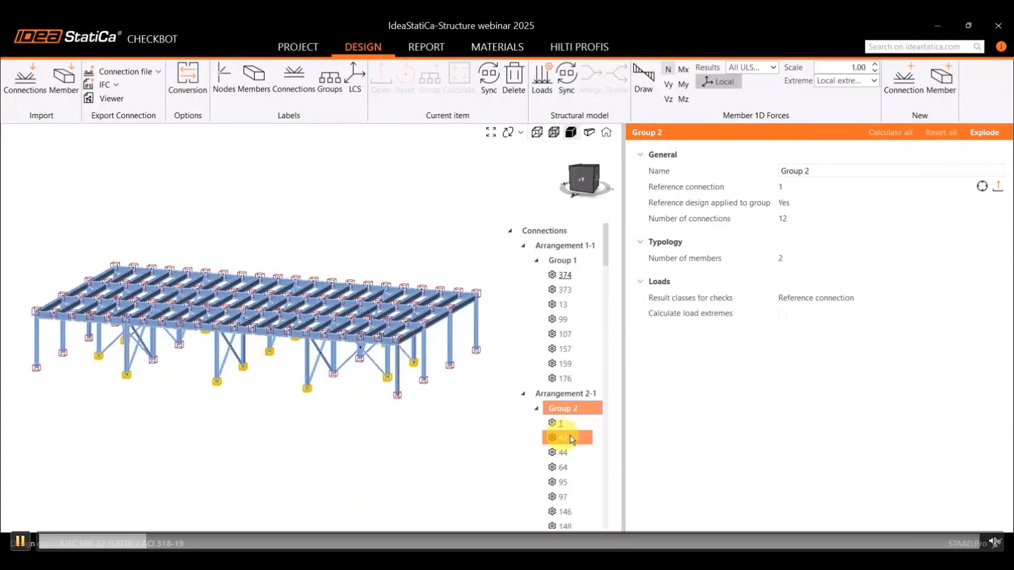
scroll(570, 436, down, 6)
click(576, 329)
right_drag(313, 424, 298, 447)
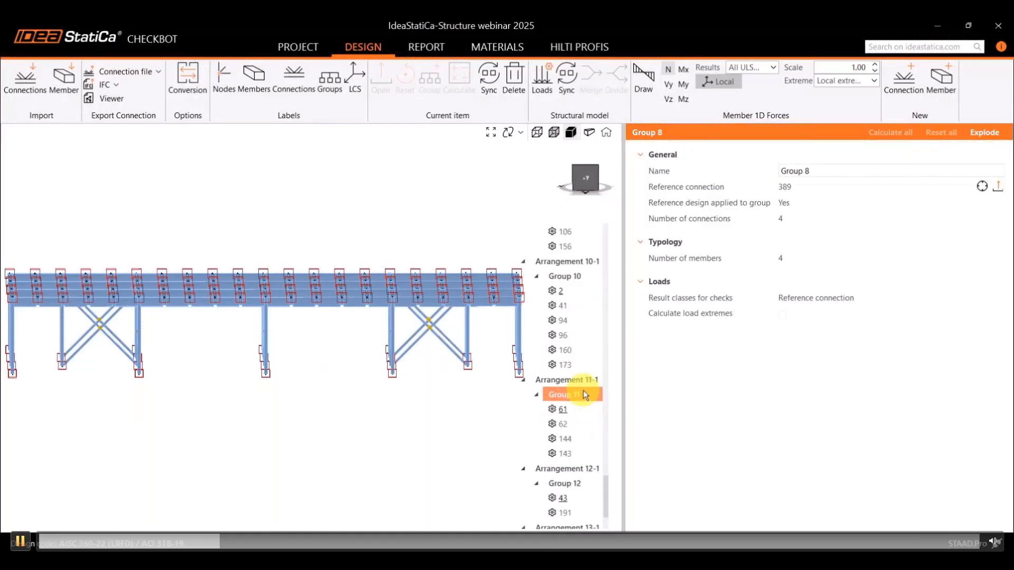
scroll(584, 396, down, 3)
click(579, 464)
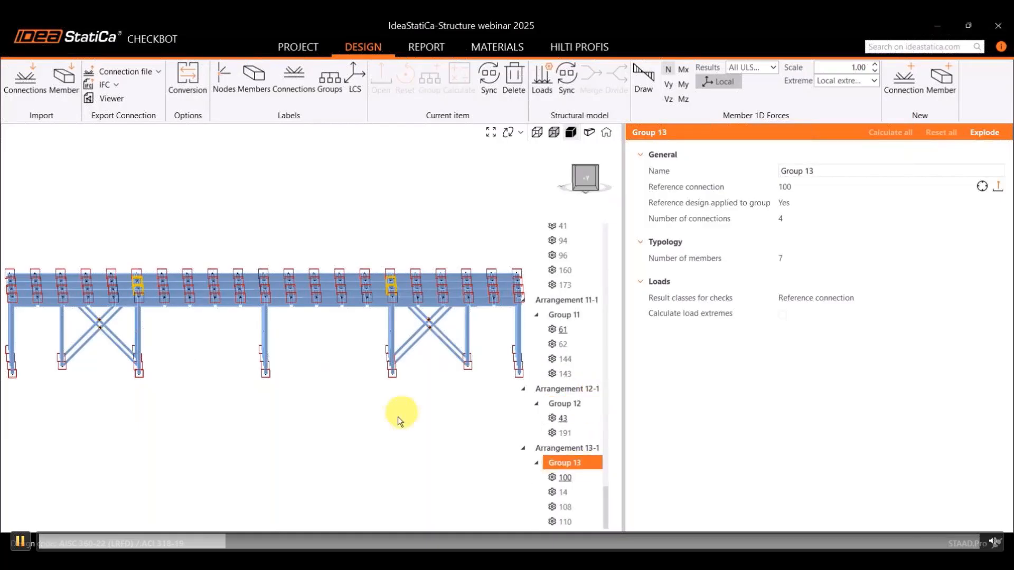
right_drag(400, 421, 350, 431)
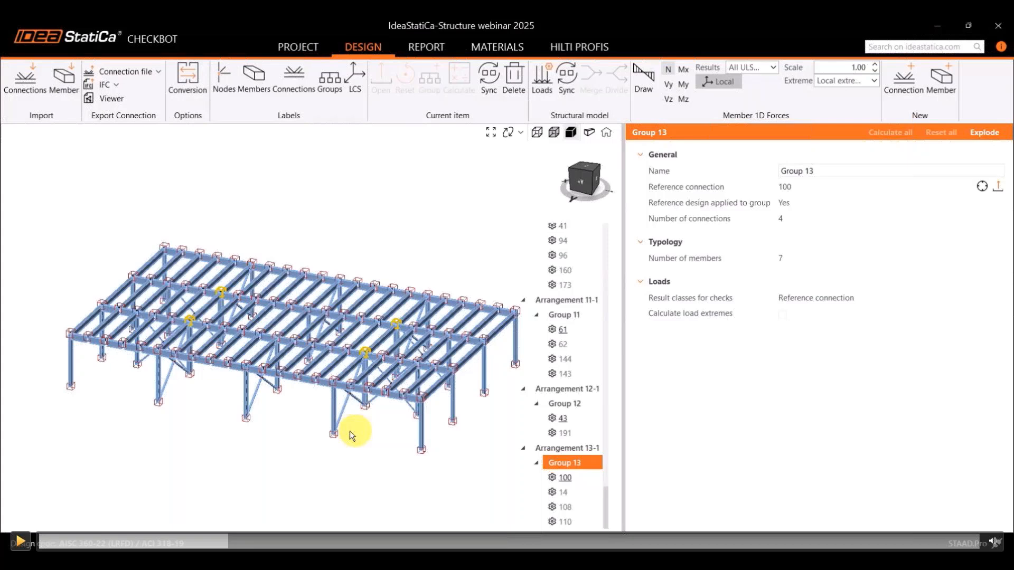
key(space)
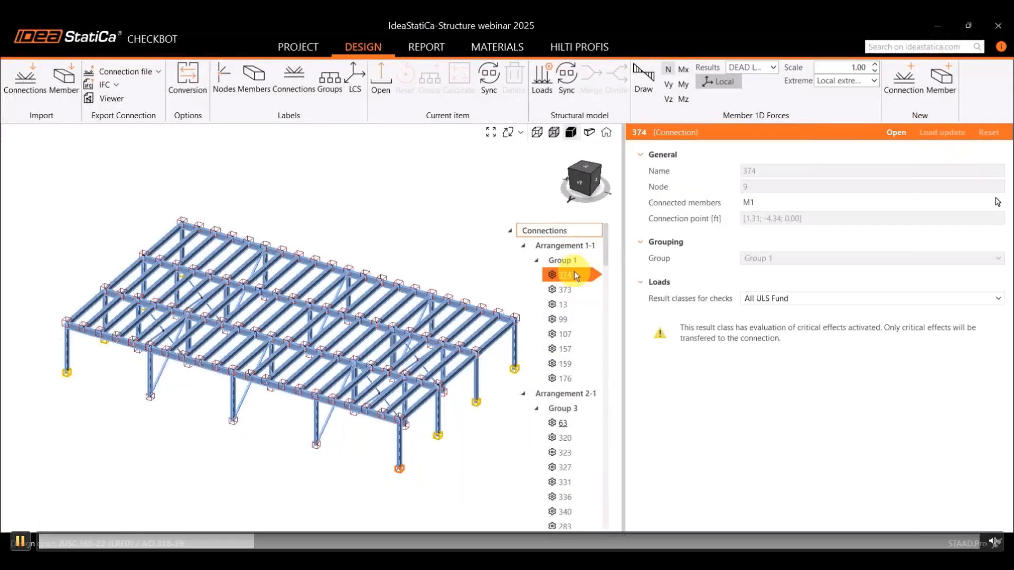
- Open connection 374, review the load combinations imported into the joint, and return to the Checkbot project
key(space)
key(space)
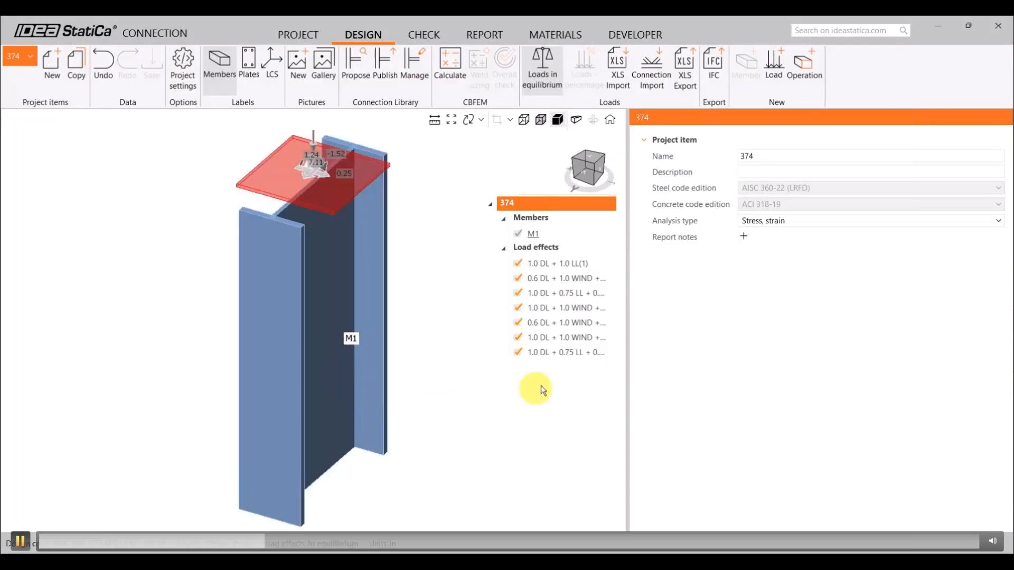
key(space)
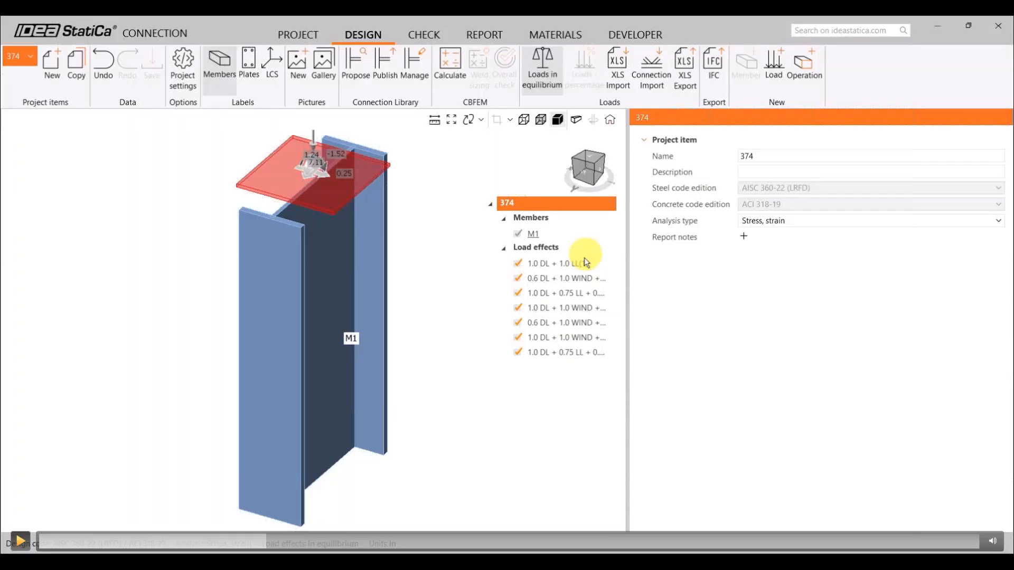
click(584, 263)
click(582, 294)
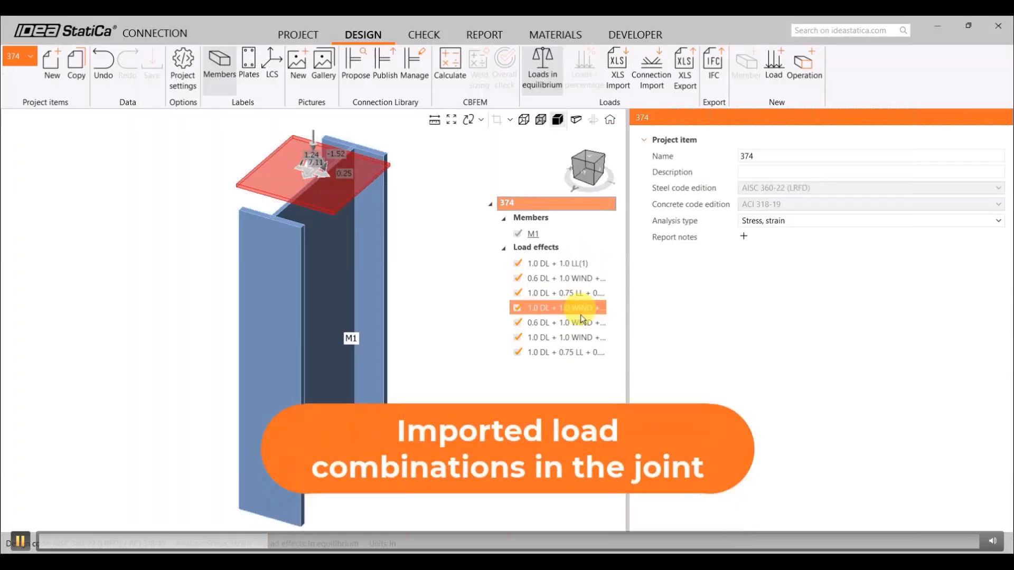
click(584, 337)
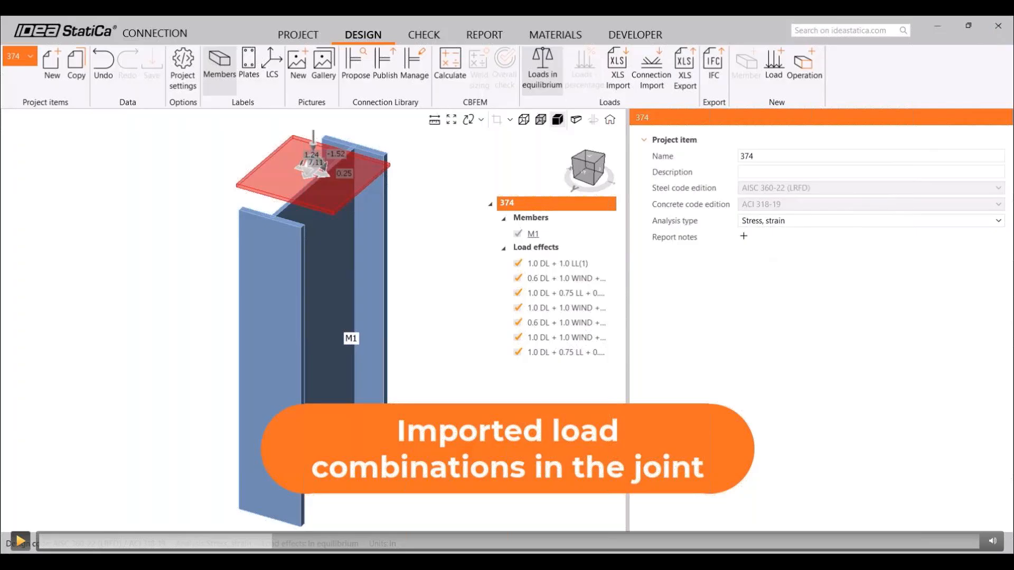
click(994, 33)
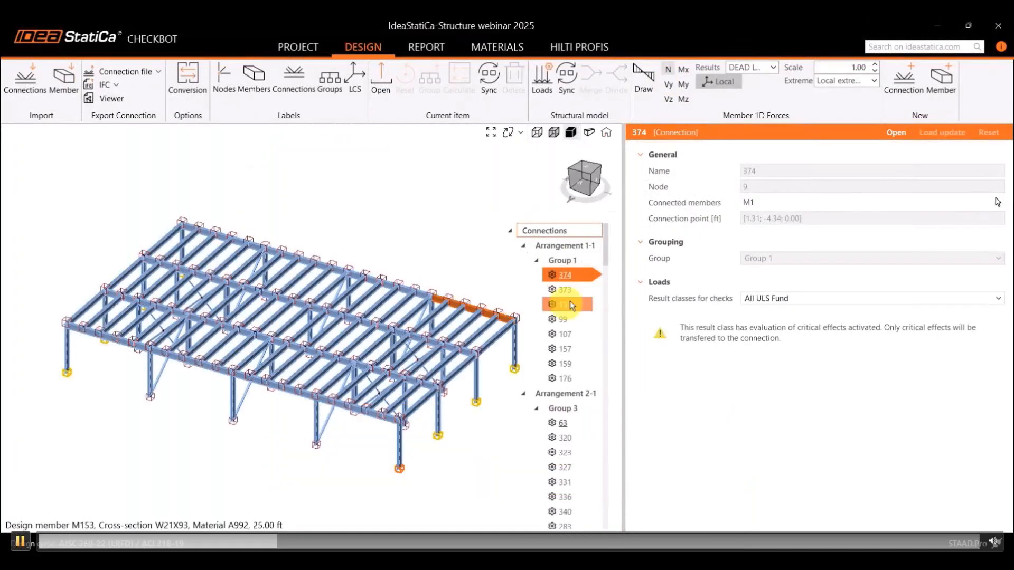
- Enable the calculation of load extremes for Group 1
click(577, 259)
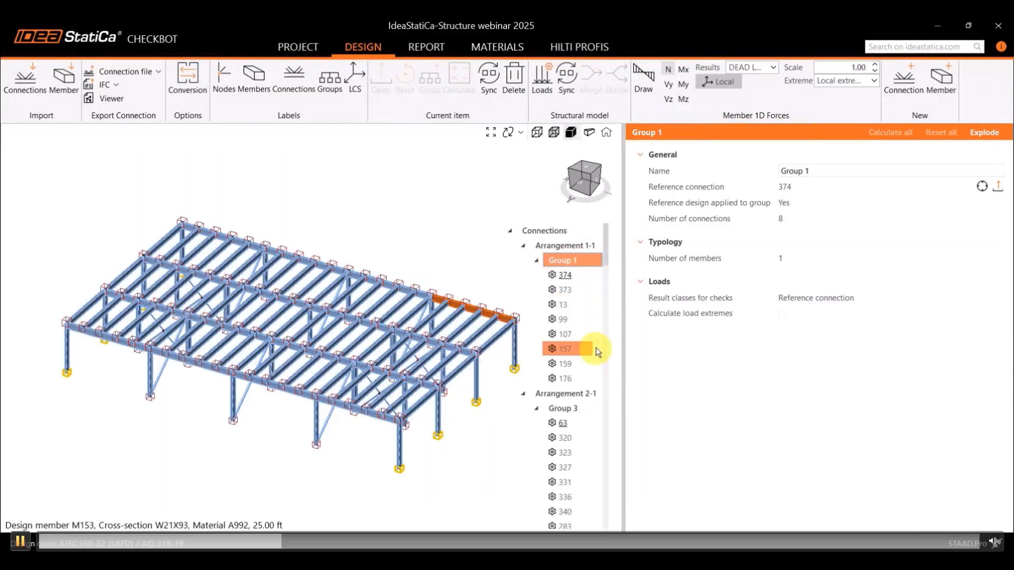
click(578, 273)
click(573, 262)
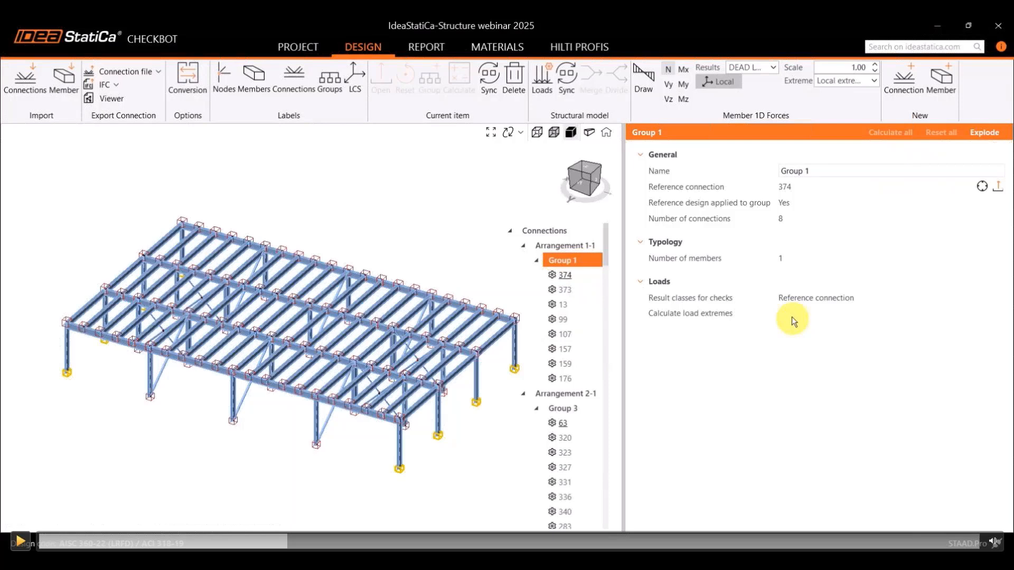
key(space)
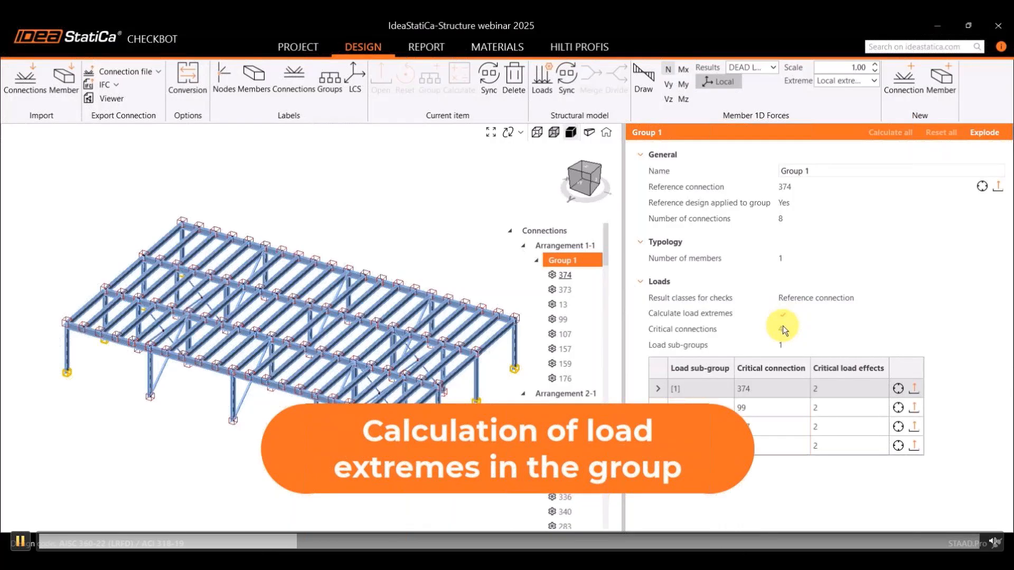
key(space)
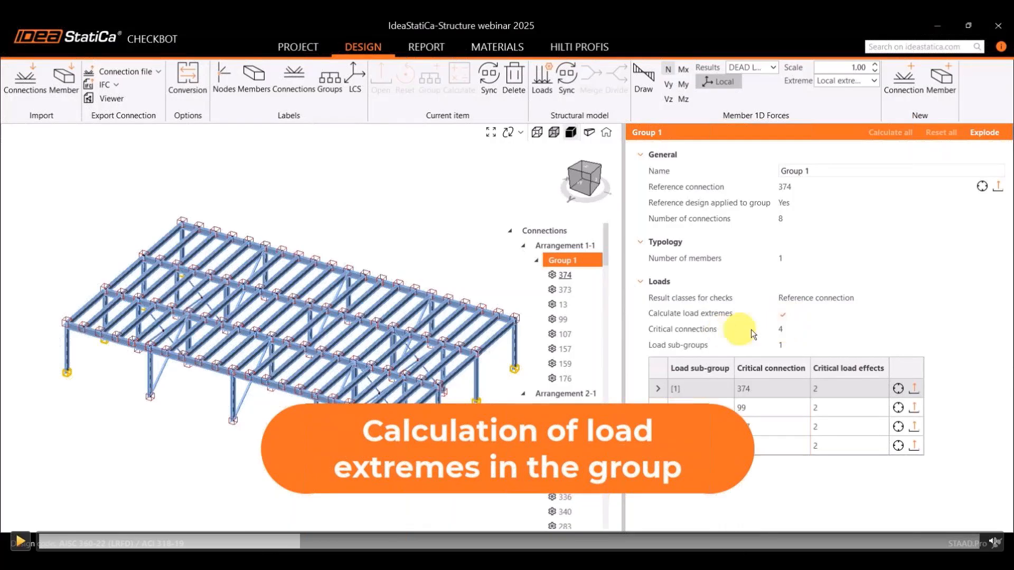
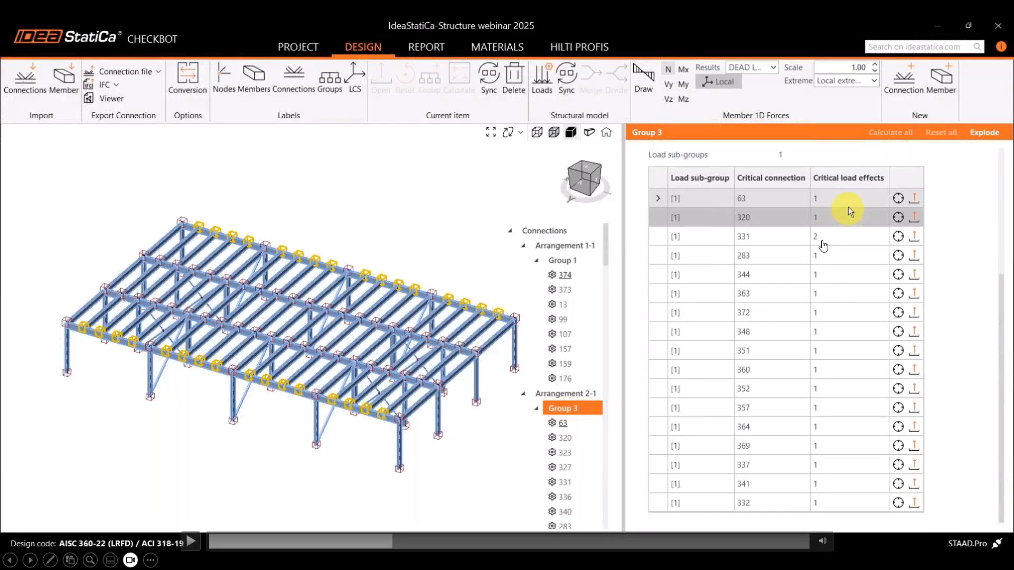
- Return to Group 1, check its critical connections, and open its reference connection 374 for design
click(191, 542)
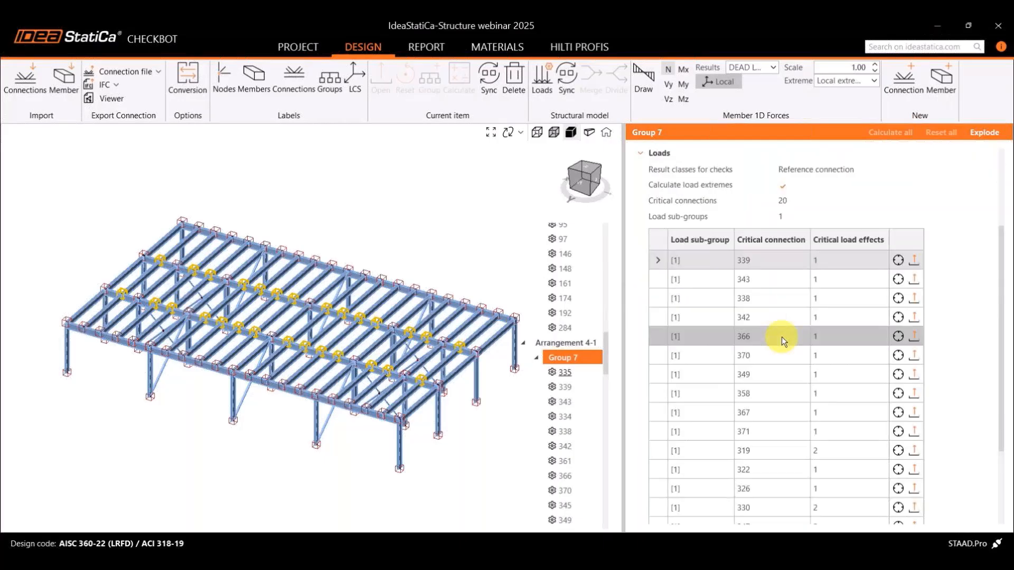
scroll(782, 337, up, 2)
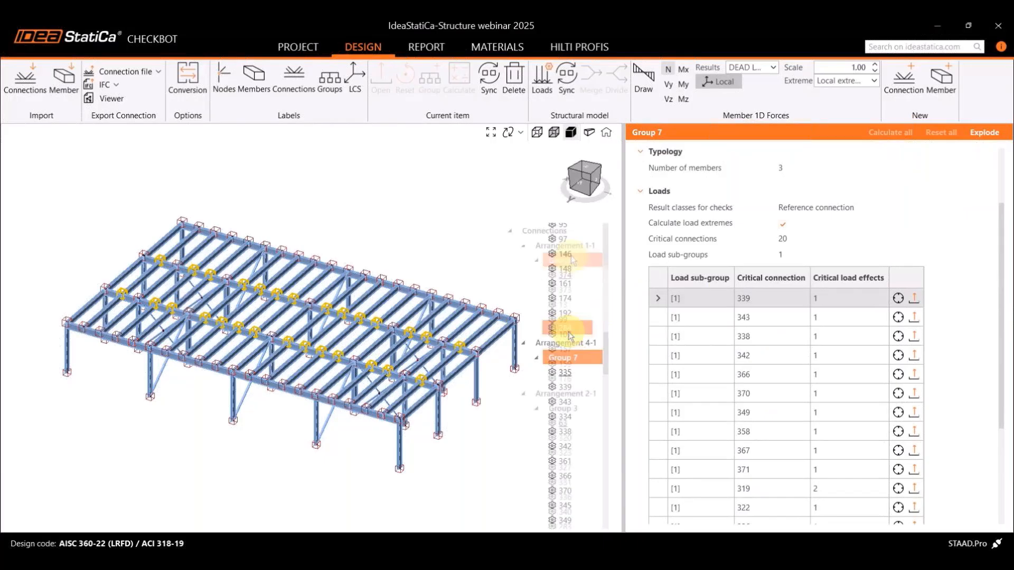
click(568, 263)
click(566, 274)
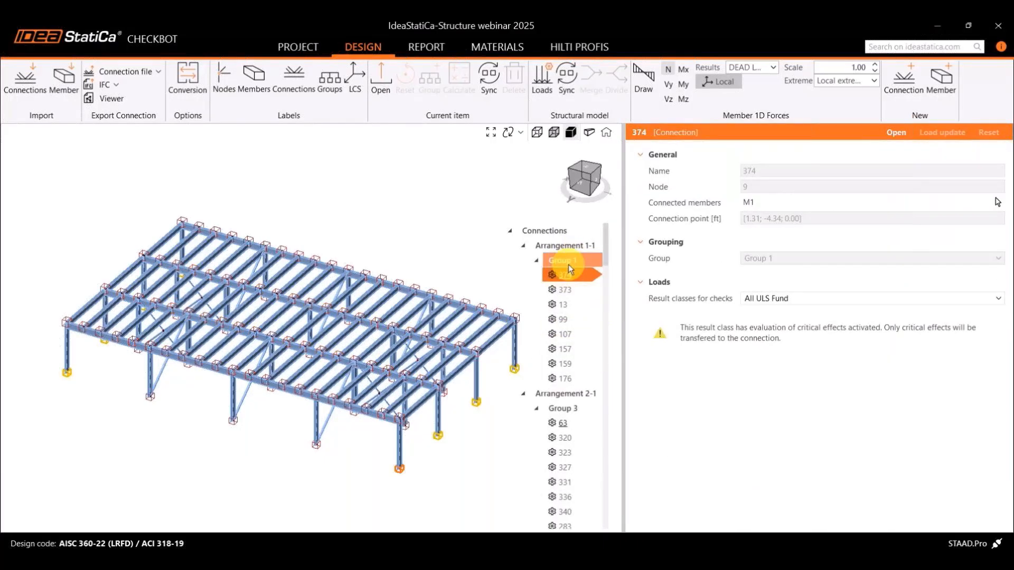
click(569, 264)
click(754, 333)
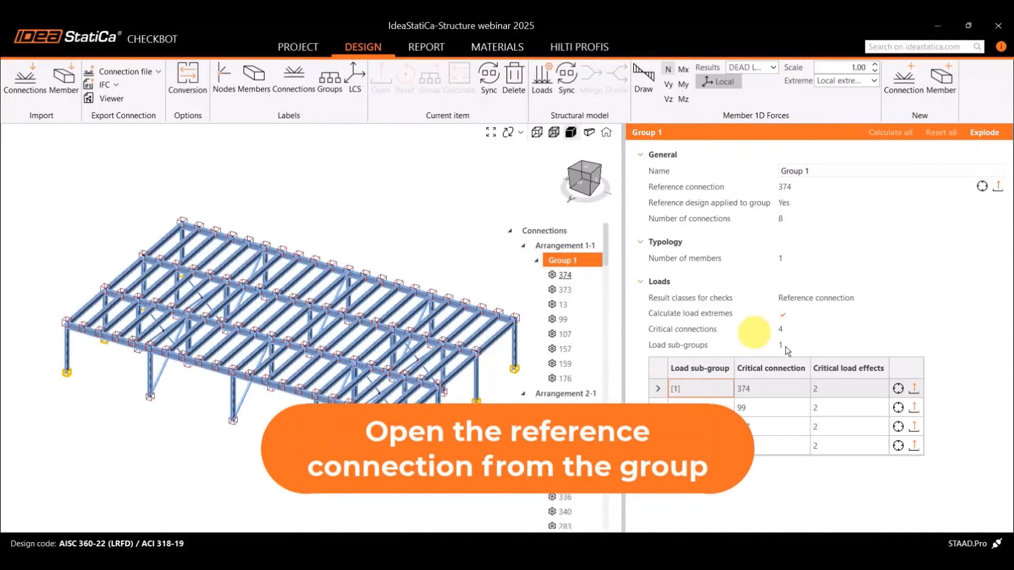
click(576, 274)
click(897, 135)
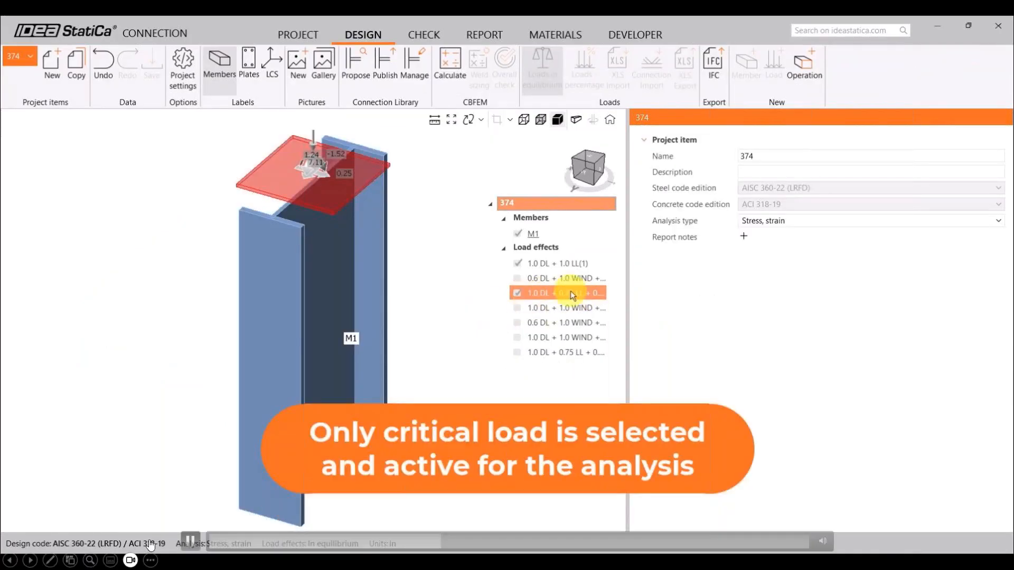
- Review the critical load effect active in connection 374 and check Group 1's other critical connections 99 and 157
click(548, 289)
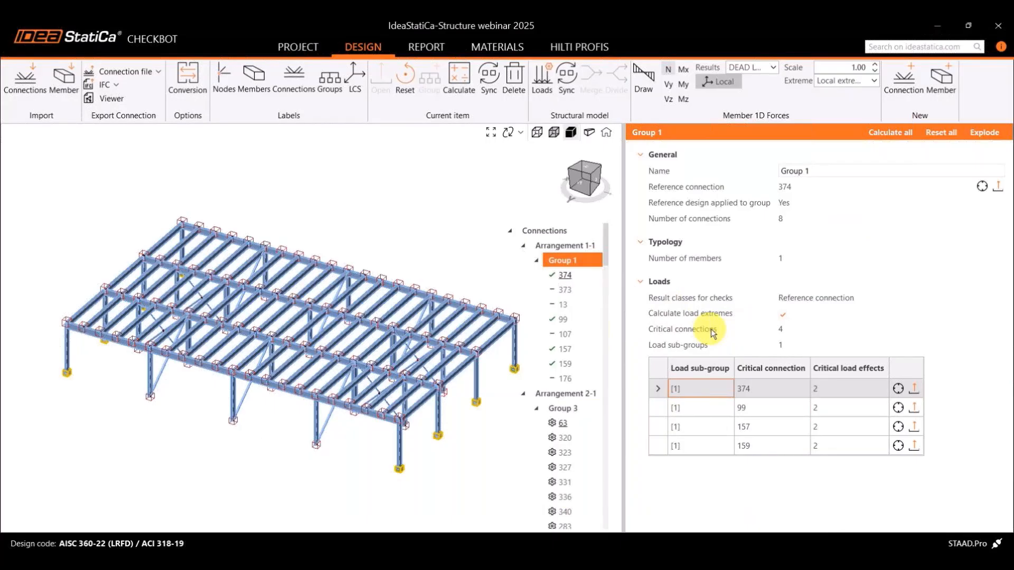
click(21, 541)
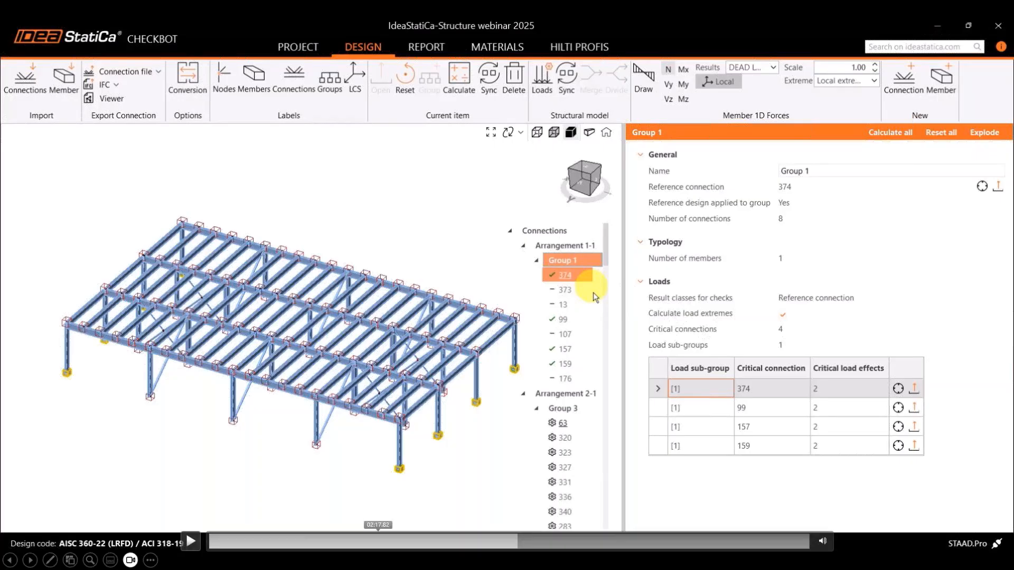
click(563, 319)
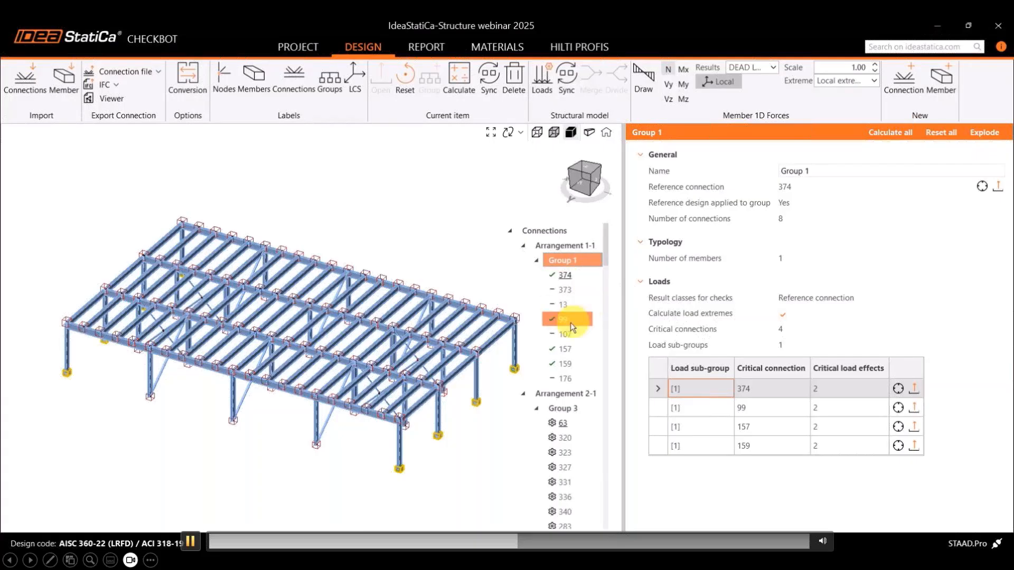
click(566, 350)
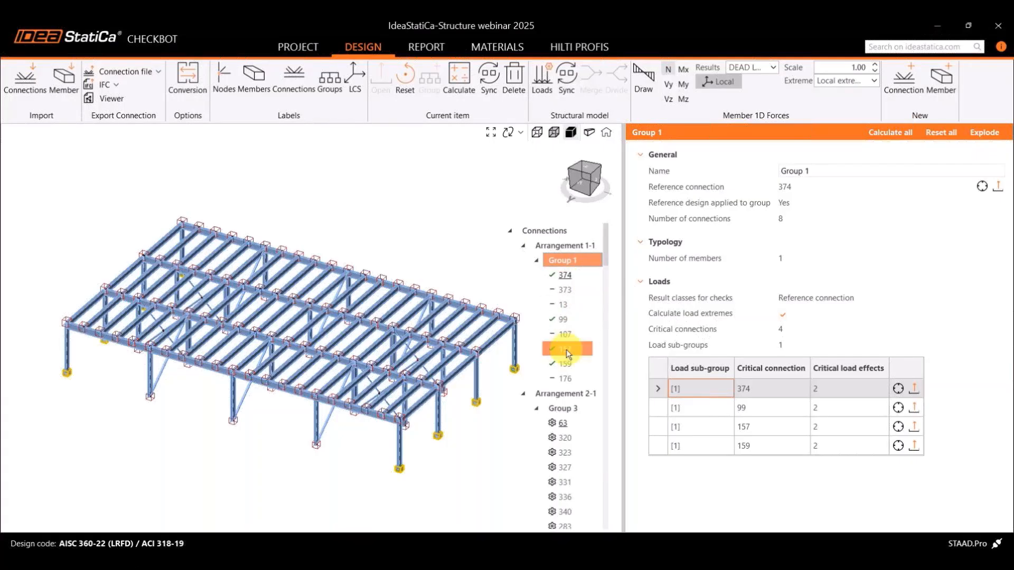
- Open Group 3's reference connection 63 and set member M413 as the bearing member
click(570, 407)
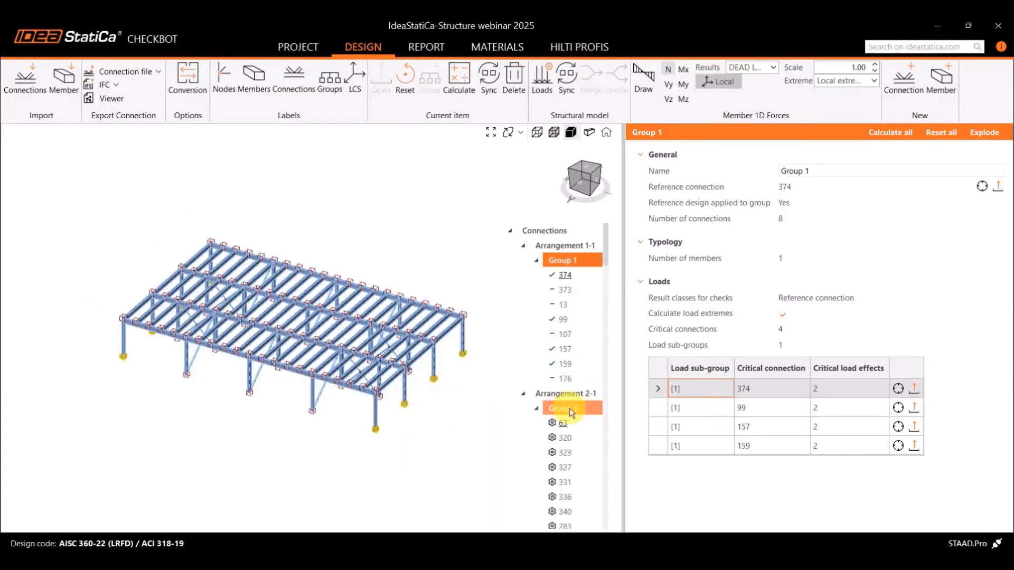
click(563, 423)
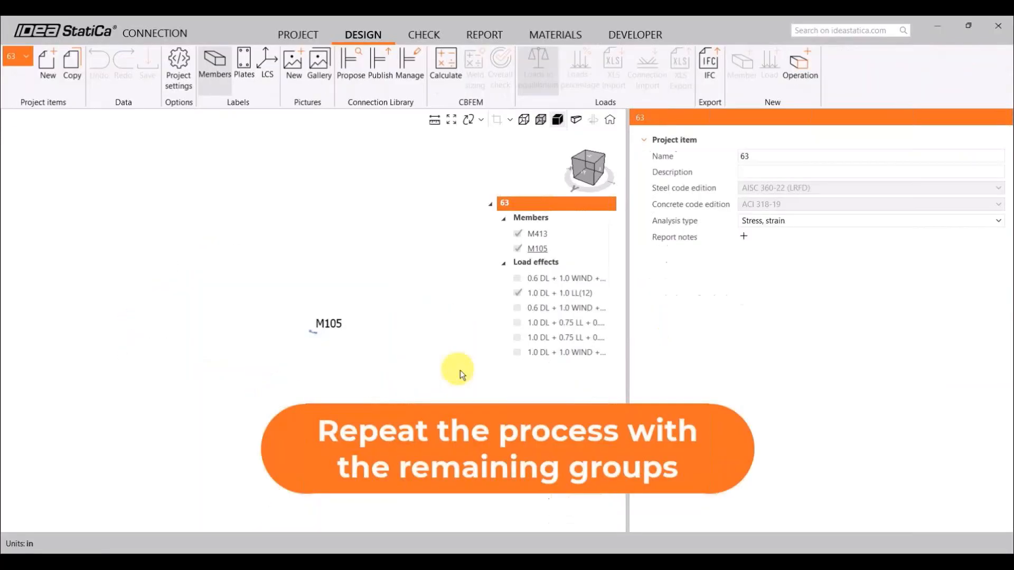
mouse_move(604, 161)
mouse_down()
mouse_move(597, 167)
mouse_move(598, 155)
mouse_up()
click(610, 120)
right_click(241, 335)
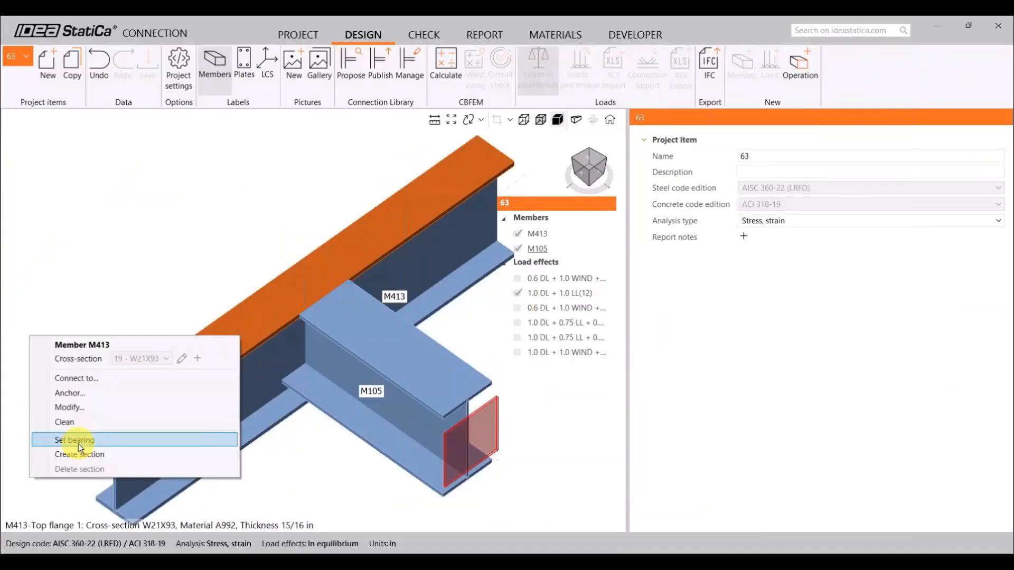
click(79, 443)
- Add a shear plate operation connecting the web of M105 to M413
click(782, 88)
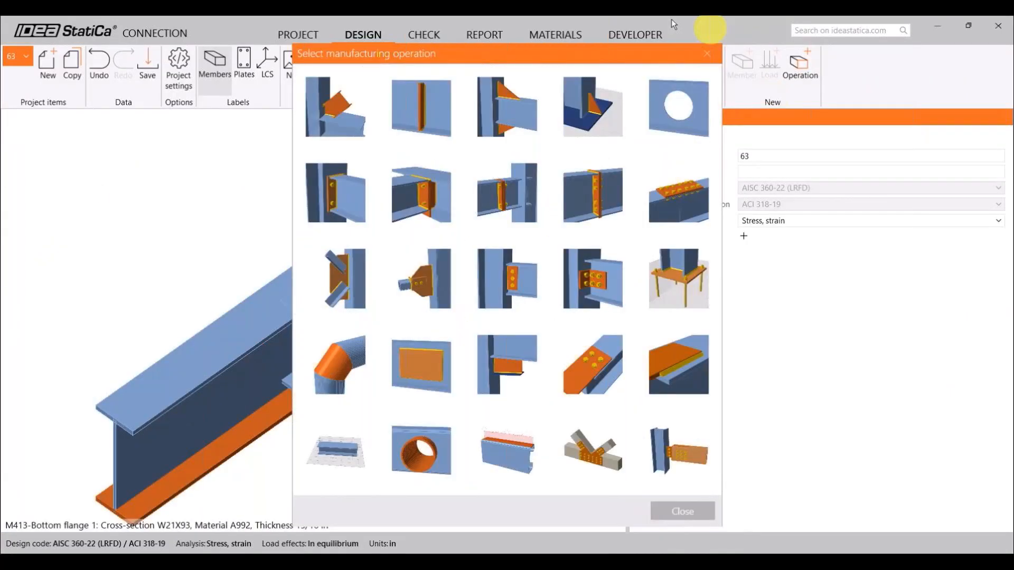
click(511, 283)
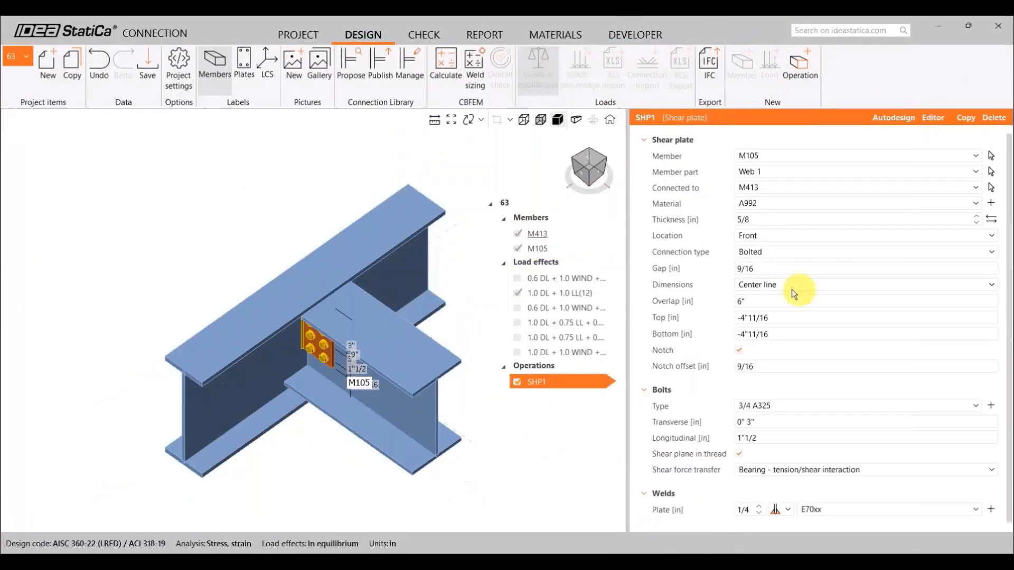
click(582, 169)
- Dimension the shear plate from Top of steel with a -2 in top offset and a transverse bolt spacing of 3*3 in
click(767, 286)
click(766, 318)
click(826, 300)
text(-2)
click(809, 405)
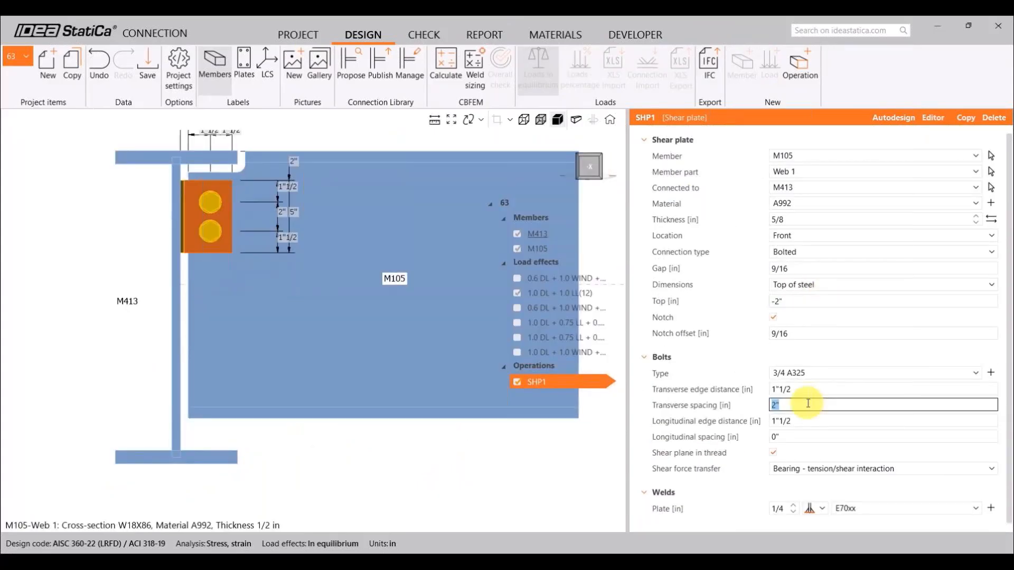
text(3*3)
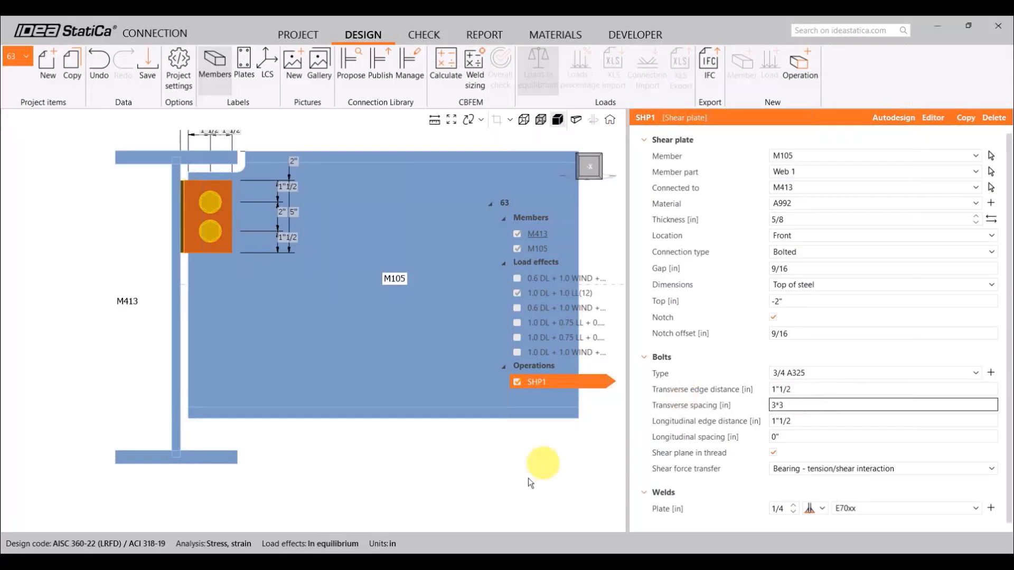
click(453, 448)
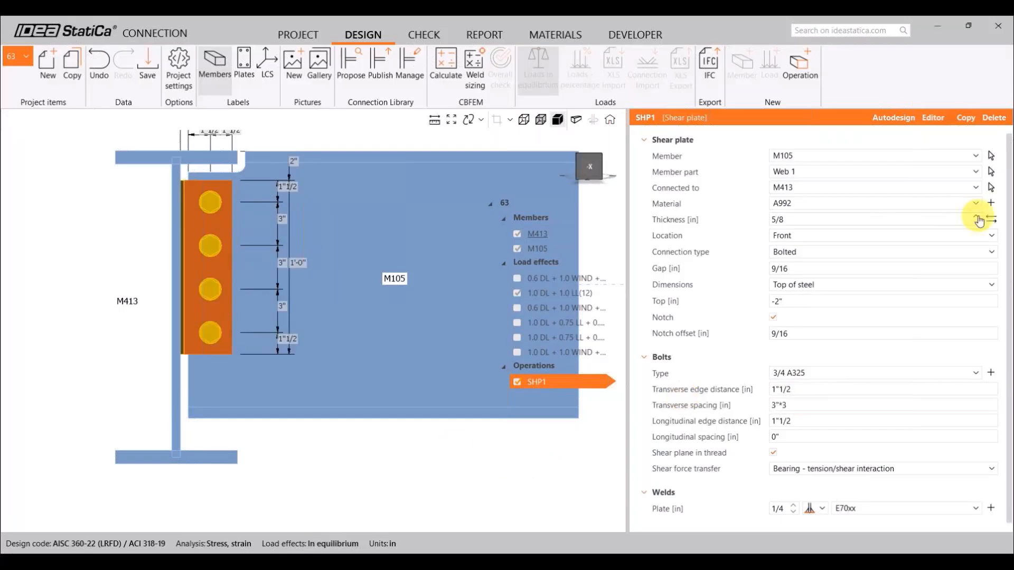
- Set the forces of member M105 to act in the bolts
middle_drag(439, 322, 346, 358)
scroll(346, 358, down, 3)
middle_drag(315, 317, 328, 242)
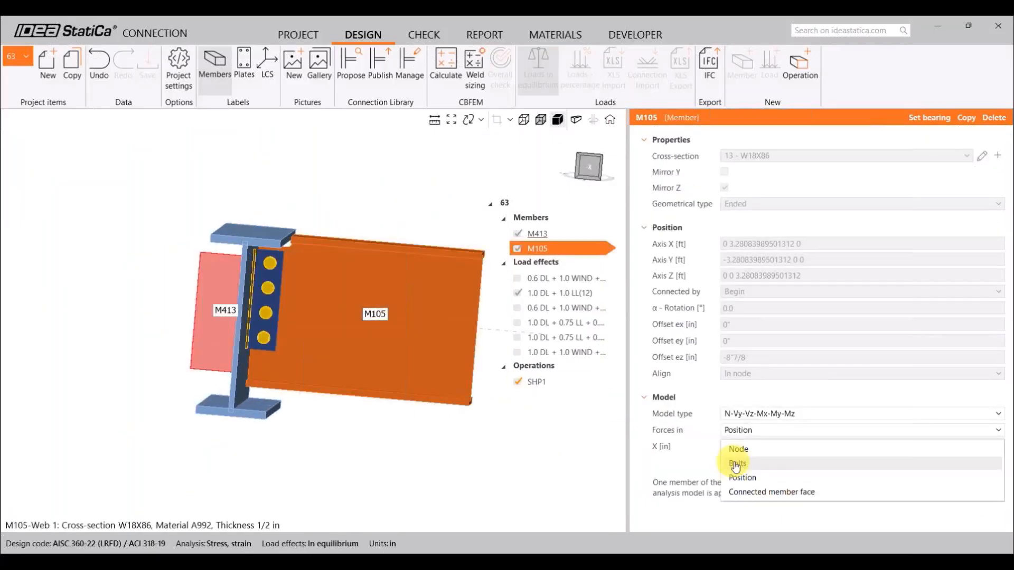
click(736, 465)
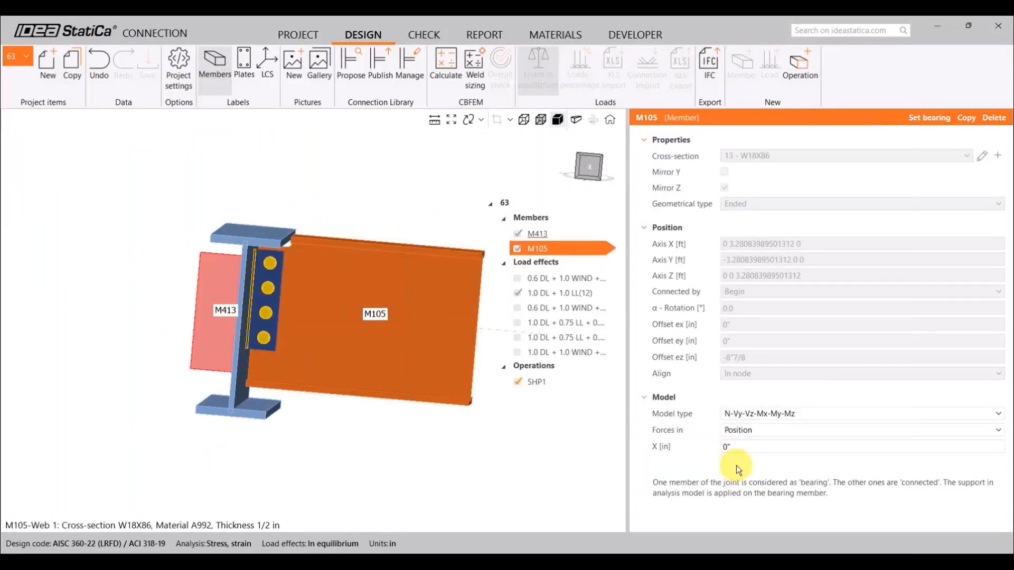
- Return to the Checkbot project and calculate all connections of Group 3
click(1000, 26)
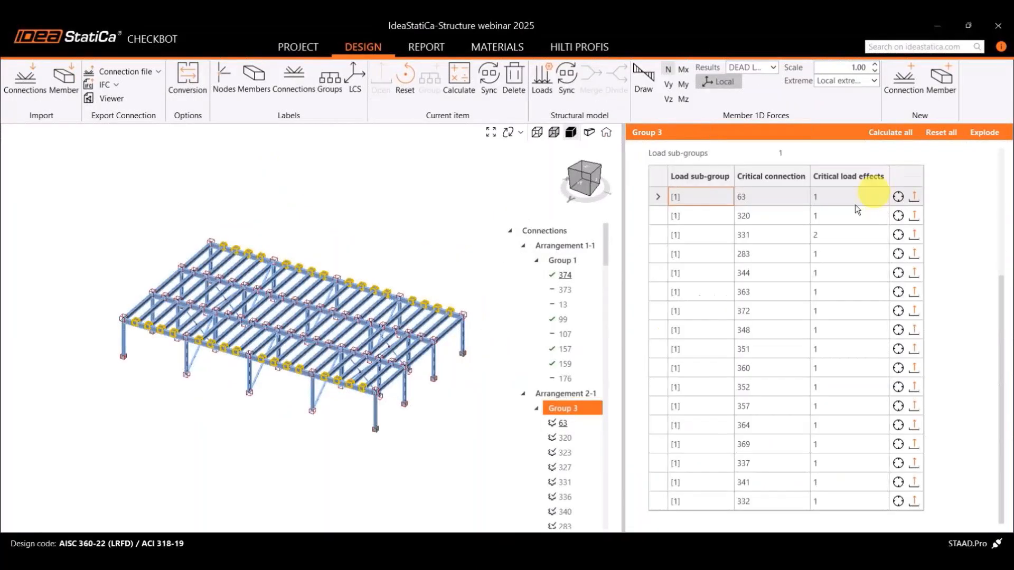
scroll(866, 204, up, 5)
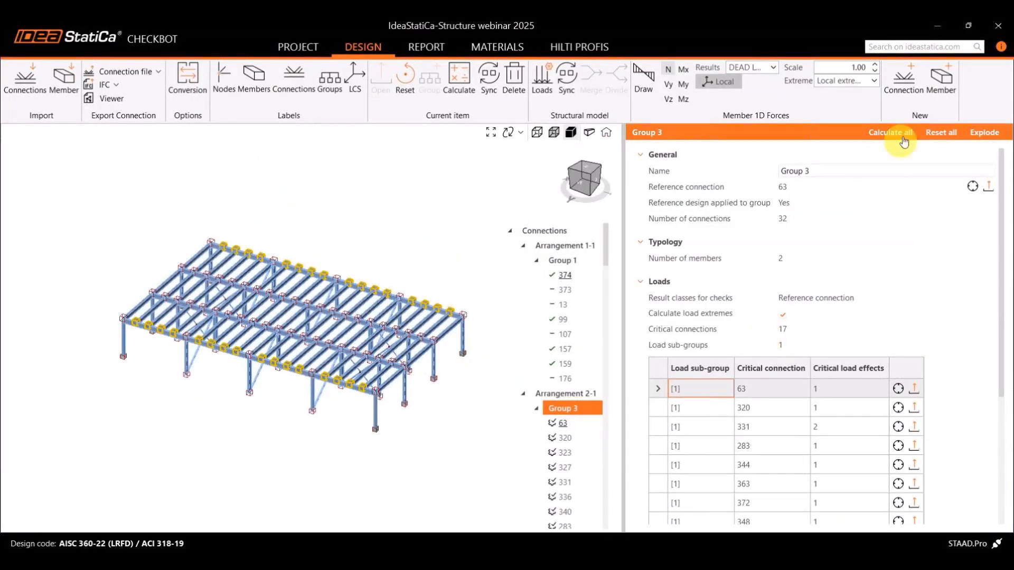
click(903, 138)
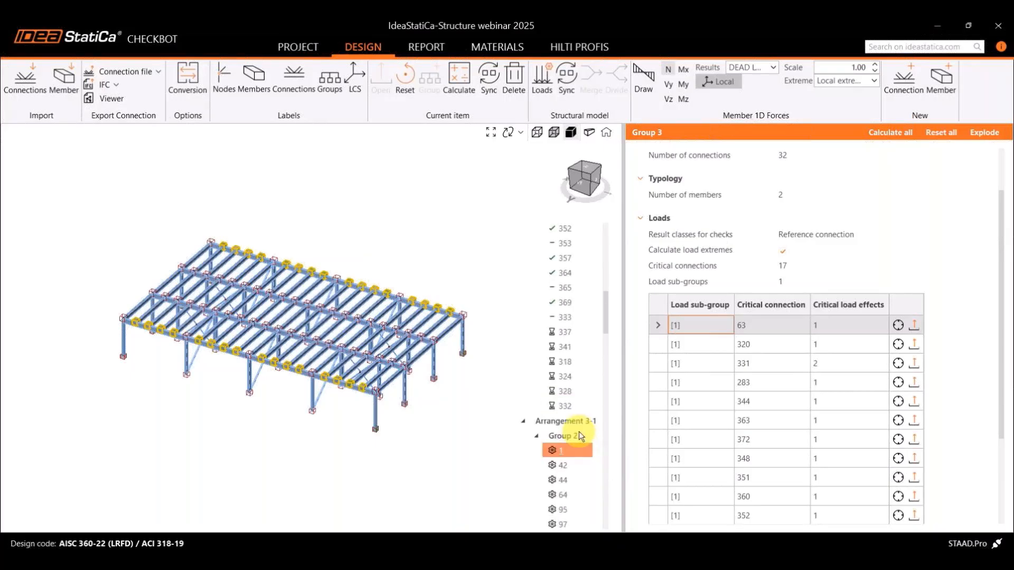
- Review Group 7's critical connections and open its reference connection 335 for design
click(580, 422)
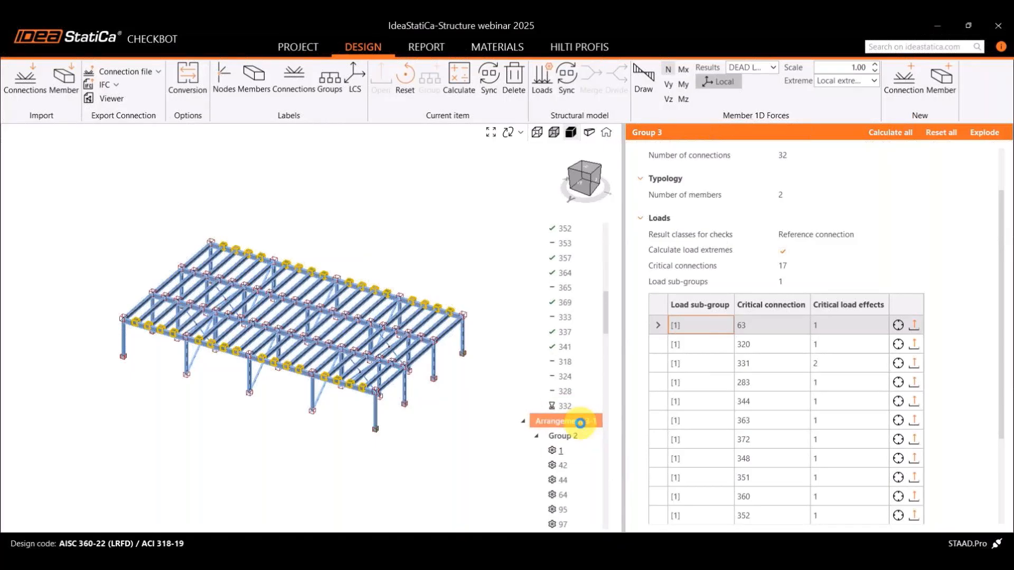
scroll(579, 393, up, 5)
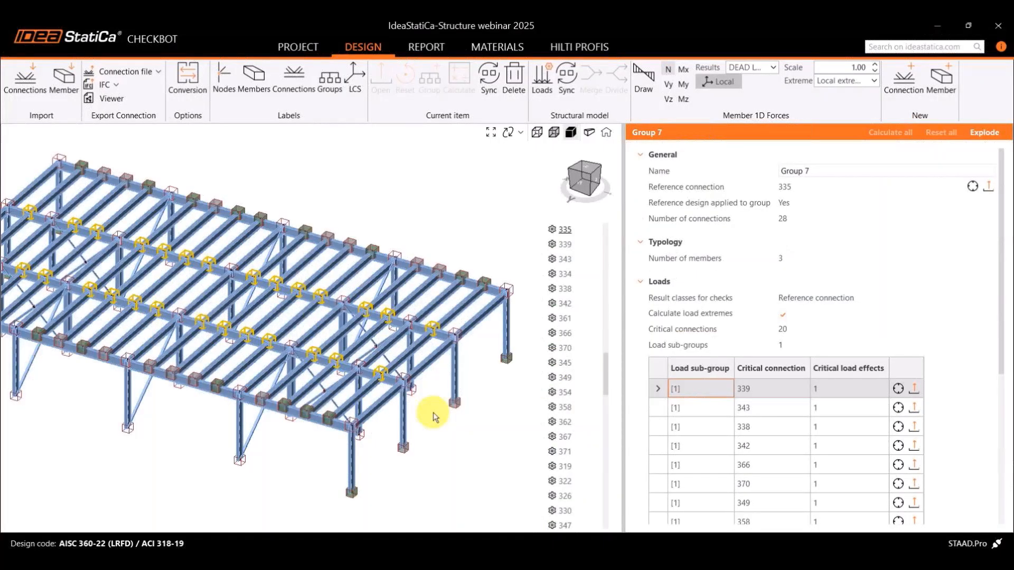
scroll(779, 257, down, 1)
scroll(779, 257, down, 3)
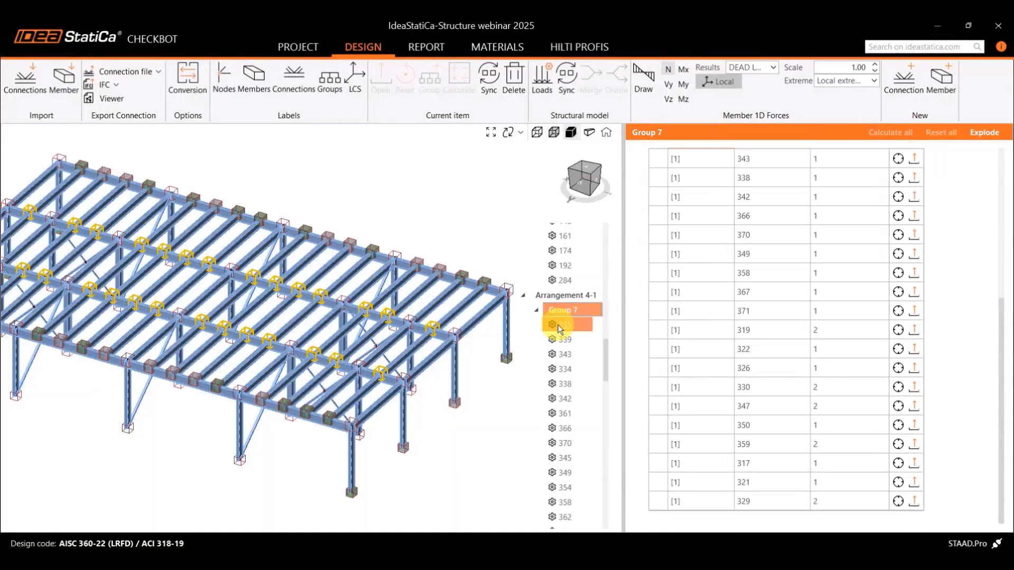
click(560, 326)
click(897, 135)
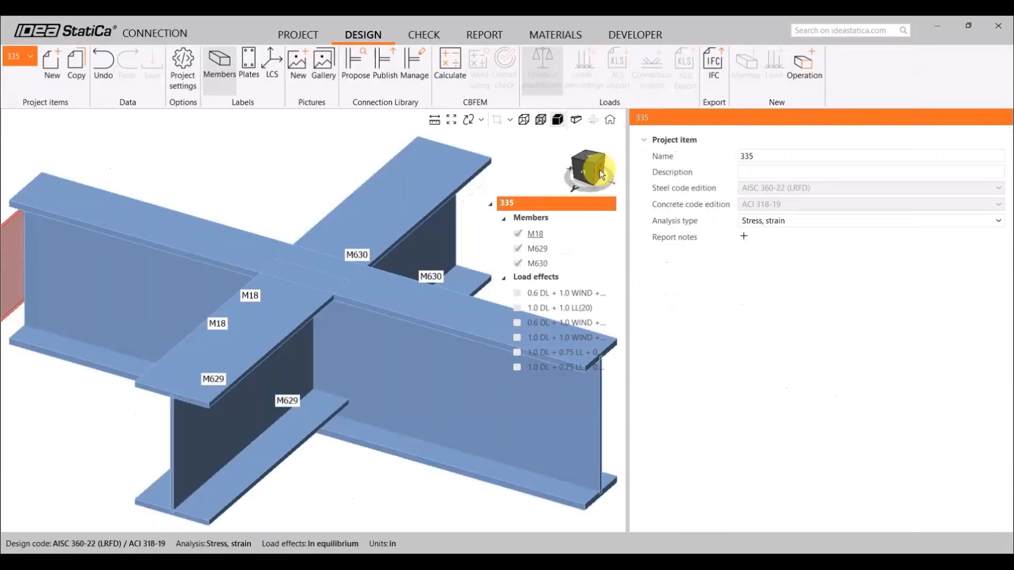
- Add a bolted clip angle connecting M629 and M630 to M18, and hide the member labels
click(801, 88)
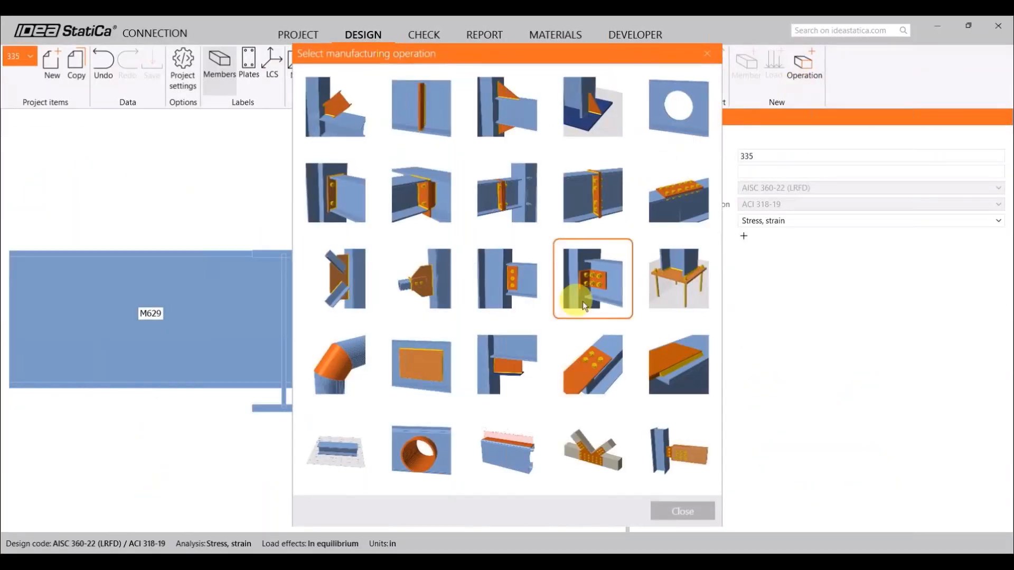
click(586, 306)
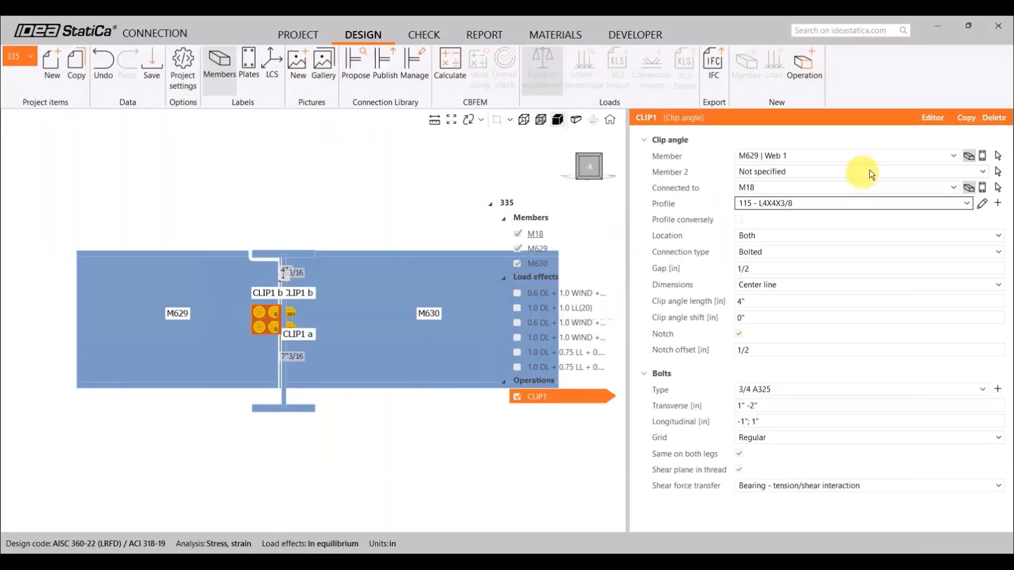
click(870, 173)
click(373, 324)
click(208, 79)
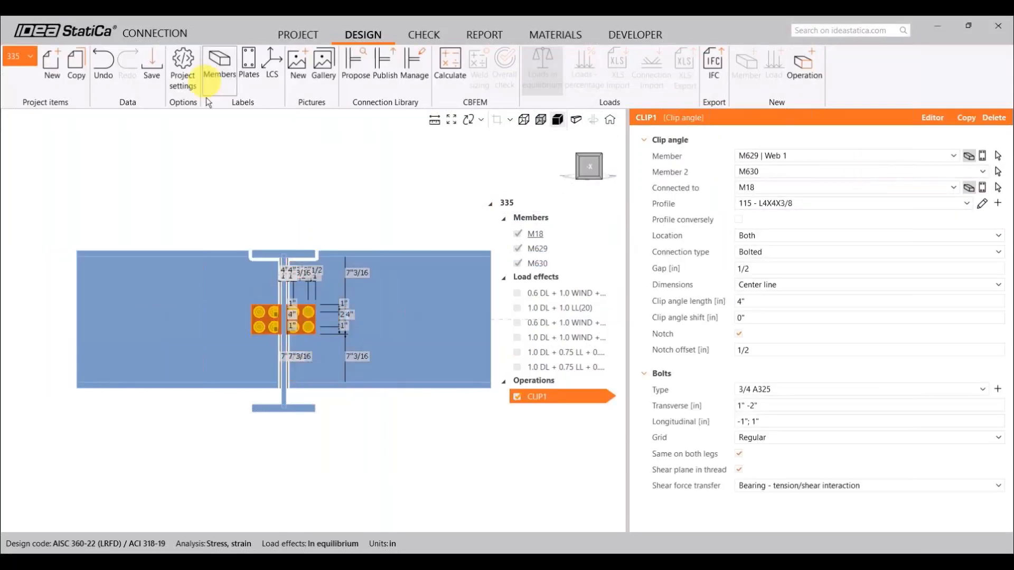
- Dimension the clip angle from Top of steel, with transverse bolt spacing of 3*3 in and a longitudinal distance of 2 in
click(771, 285)
click(807, 304)
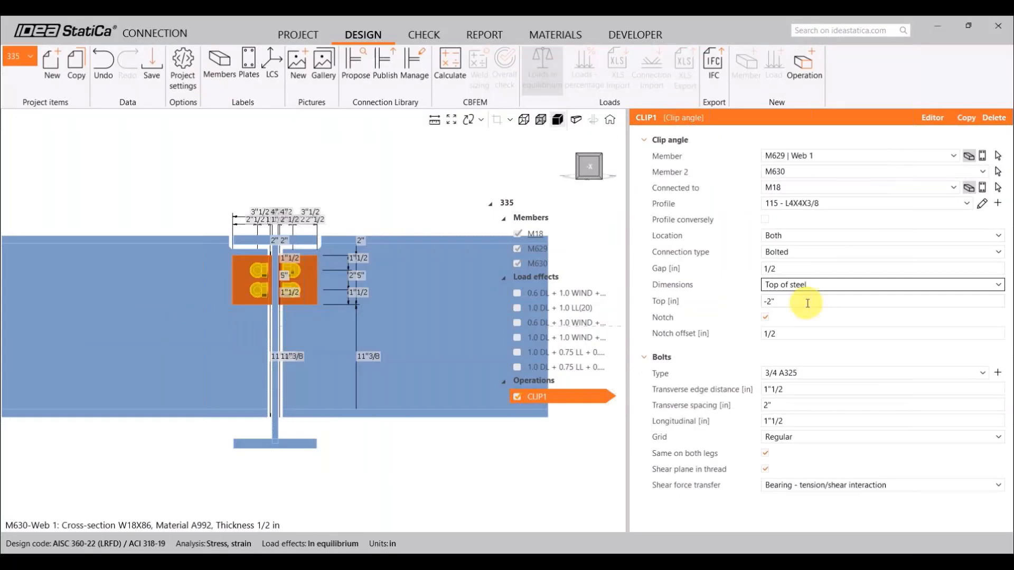
click(771, 404)
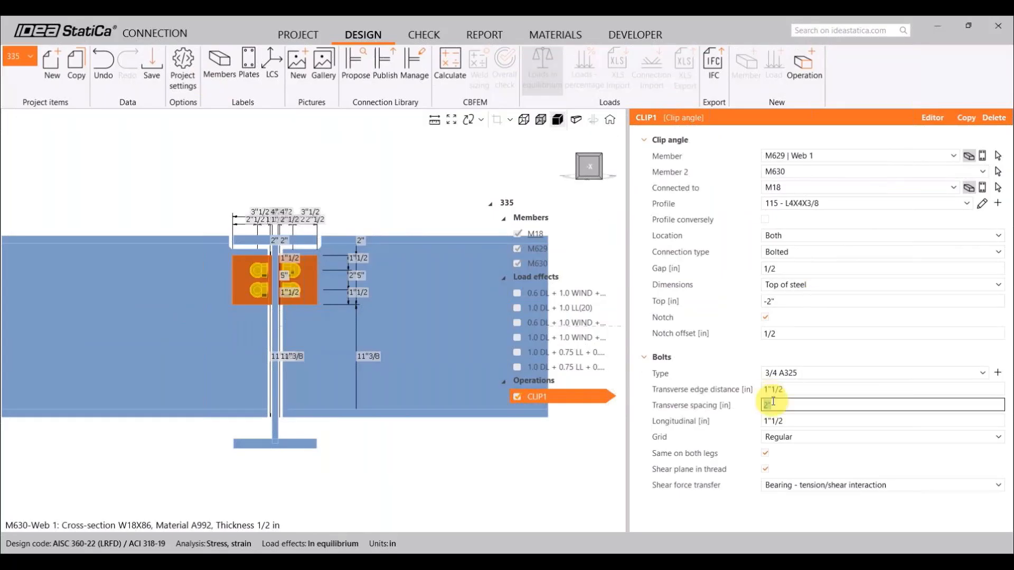
text(3*3)
click(521, 465)
click(771, 422)
text(2)
click(504, 451)
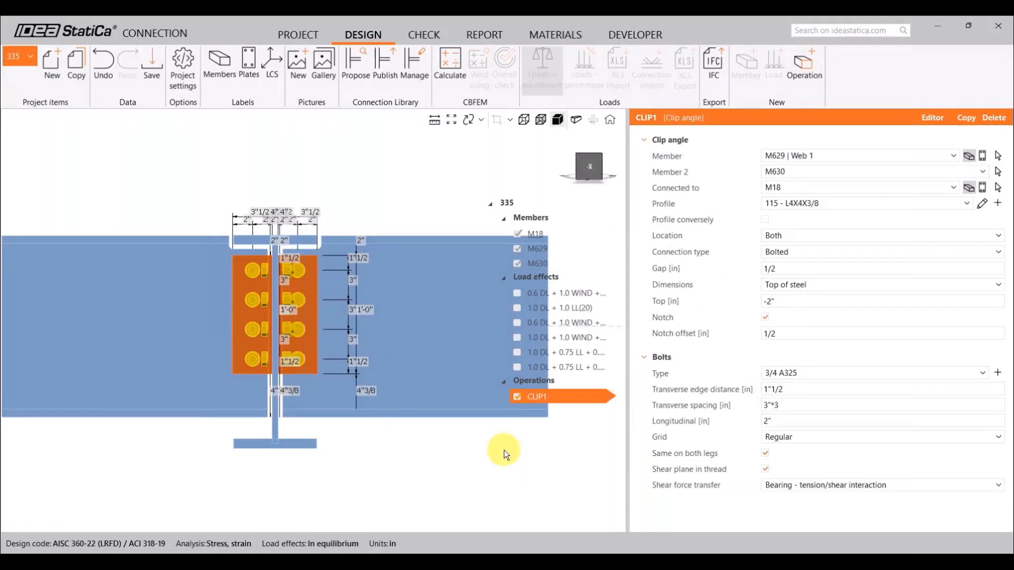
- Add a stiffening plate as a doubler on the top flange of M18
right_drag(403, 239, 445, 220)
click(804, 64)
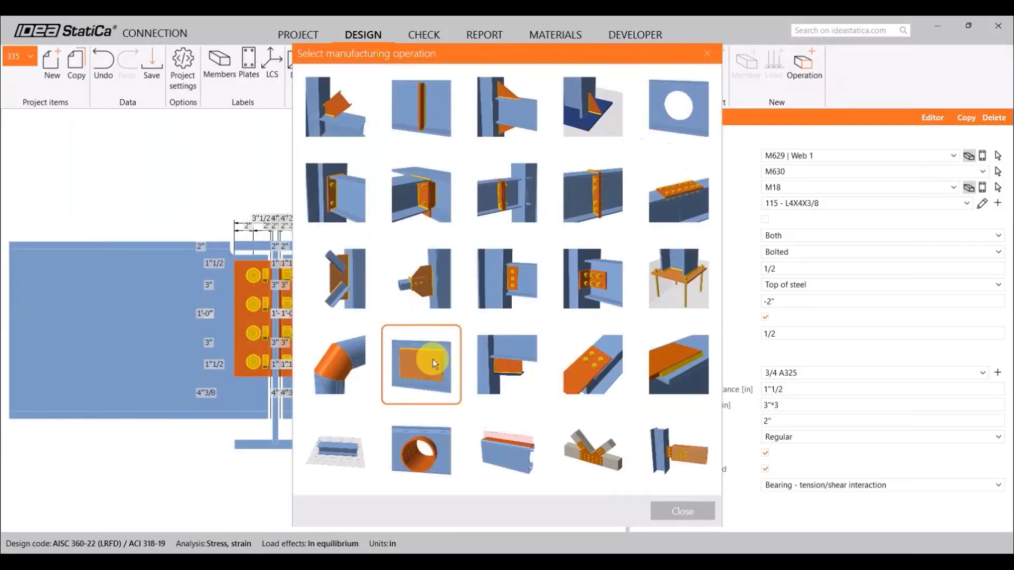
click(433, 359)
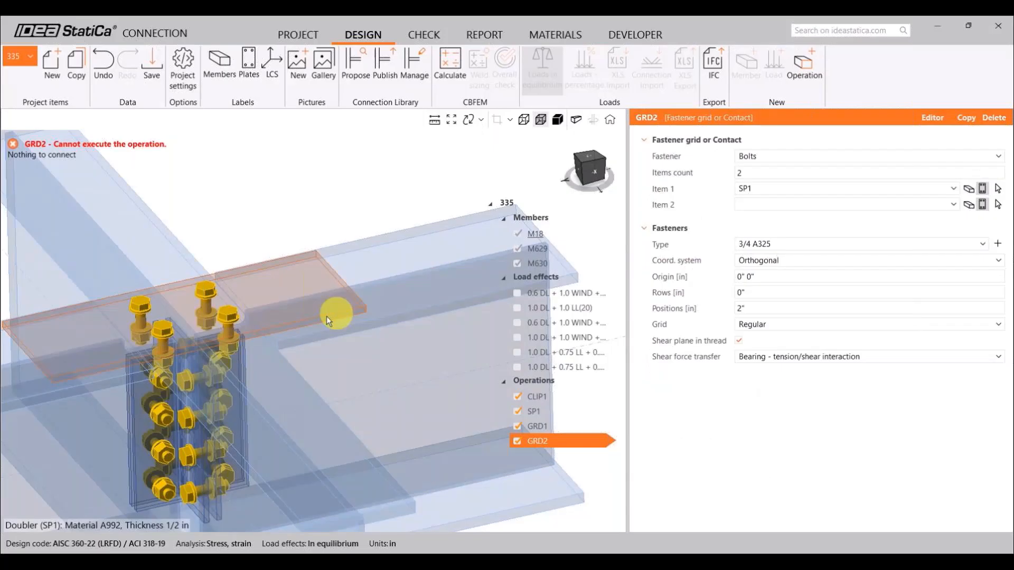
- Assign the top flange of M630 as the first item of bolt grid GRD2, connecting it to stiffening plate SP1
click(969, 189)
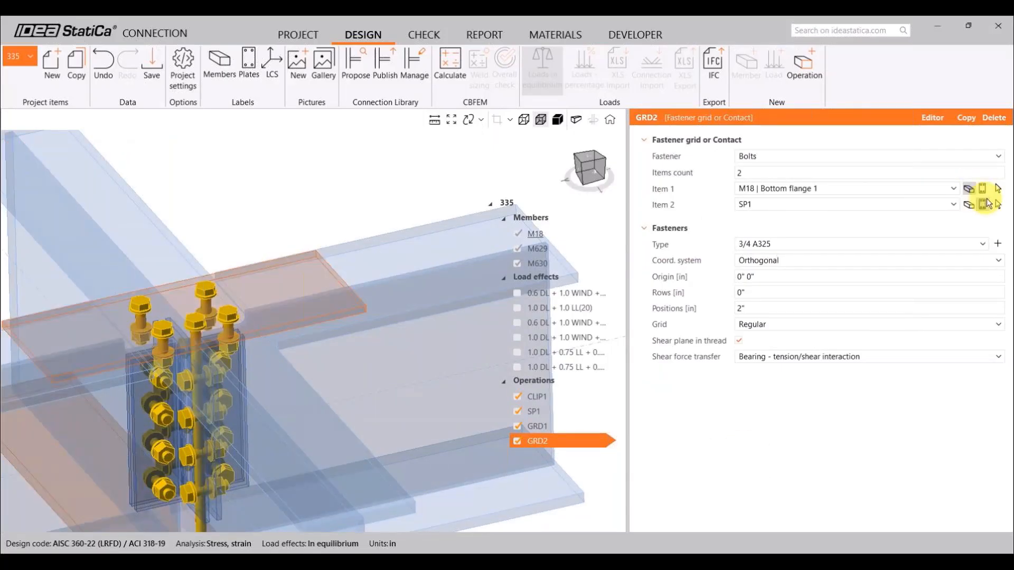
click(998, 189)
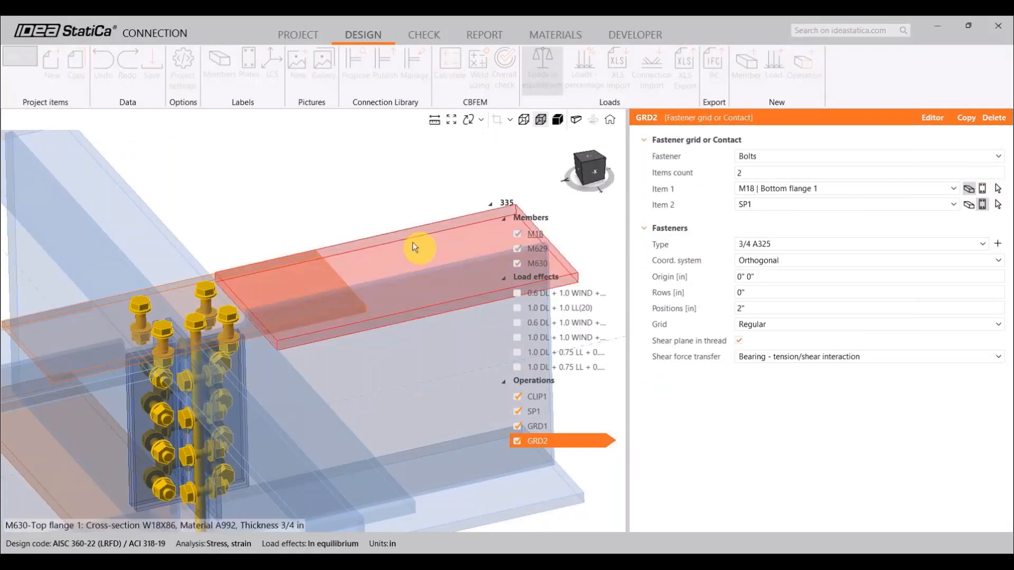
click(413, 245)
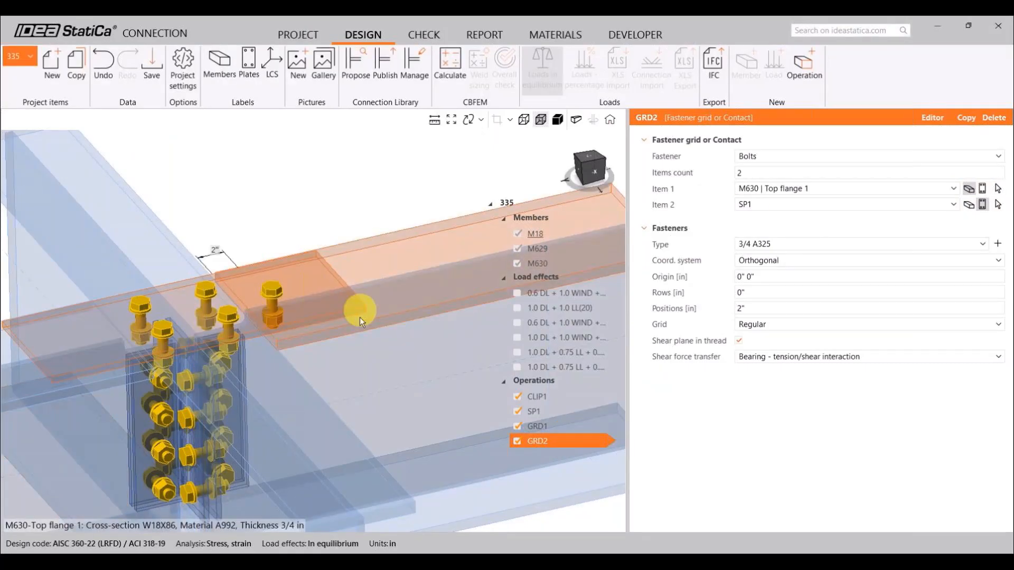
click(591, 158)
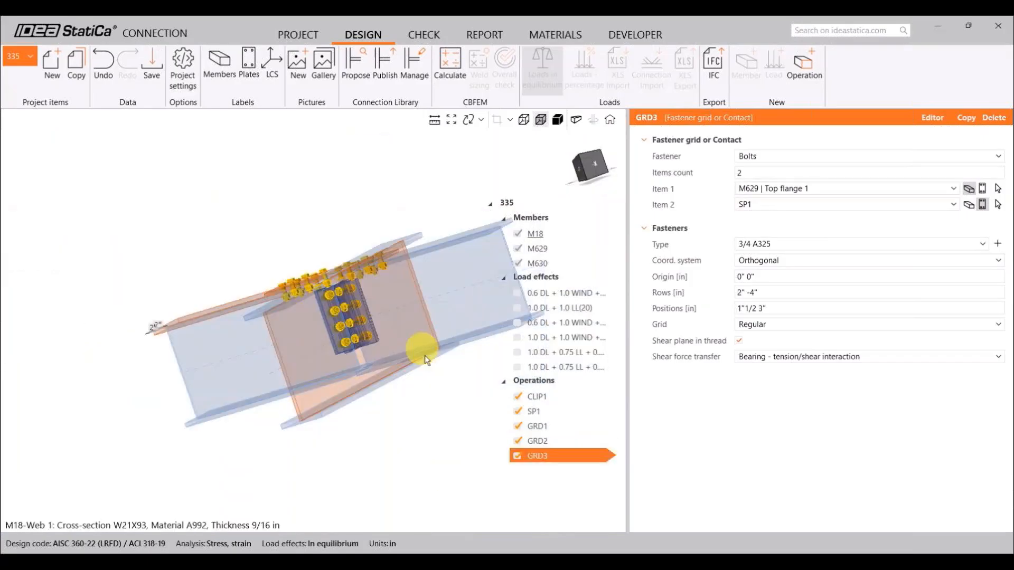
- Set the thickness of stiffening plate SP1 to 5/8 in
right_drag(425, 356, 378, 238)
click(354, 288)
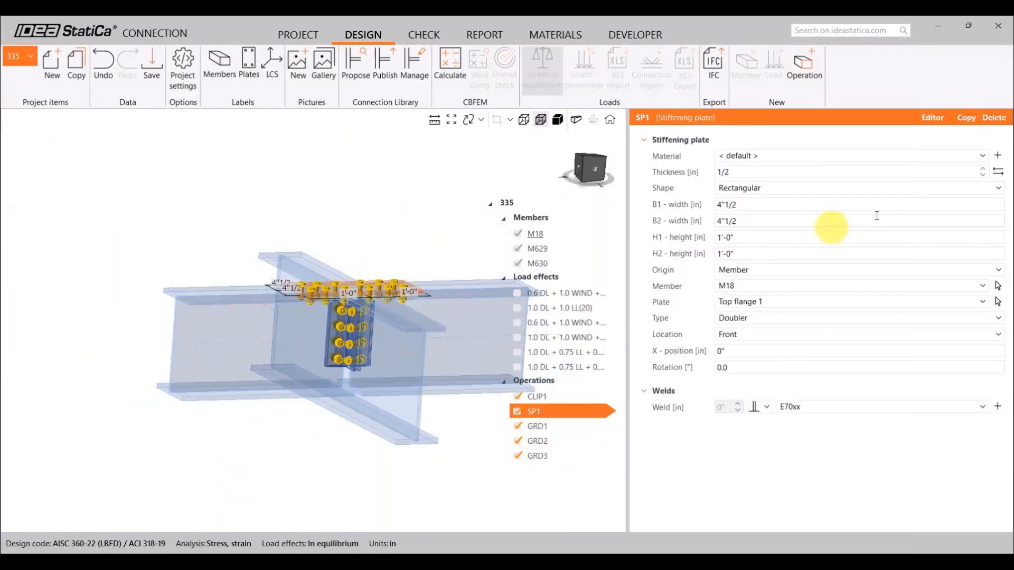
click(982, 169)
scroll(381, 286, up, 3)
right_drag(382, 285, 482, 158)
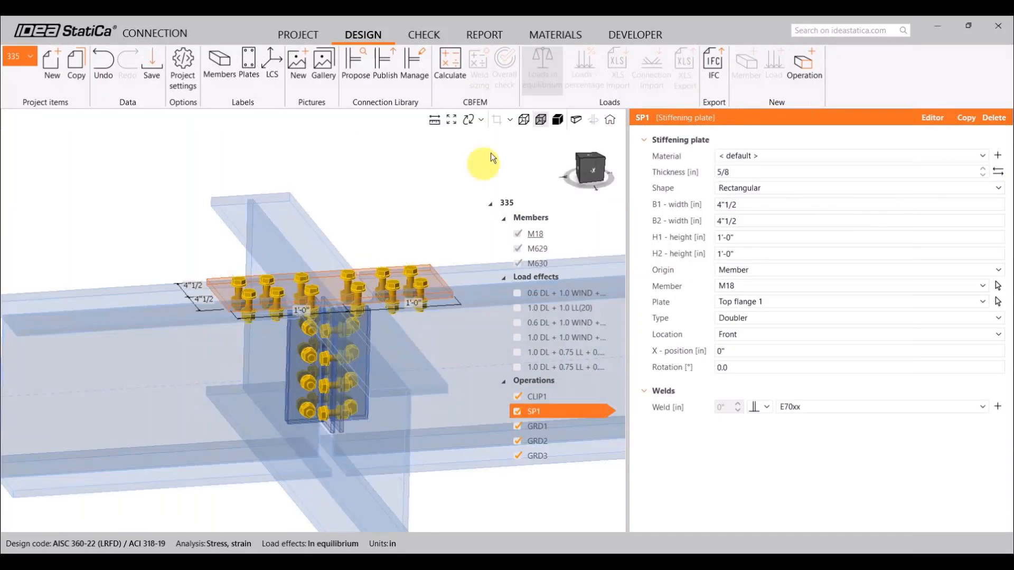
- Inspect the 0.6 DL + 1.0 WIND +X(19) member forces and the properties of member M629 in connection 335
click(588, 293)
right_drag(264, 348, 417, 310)
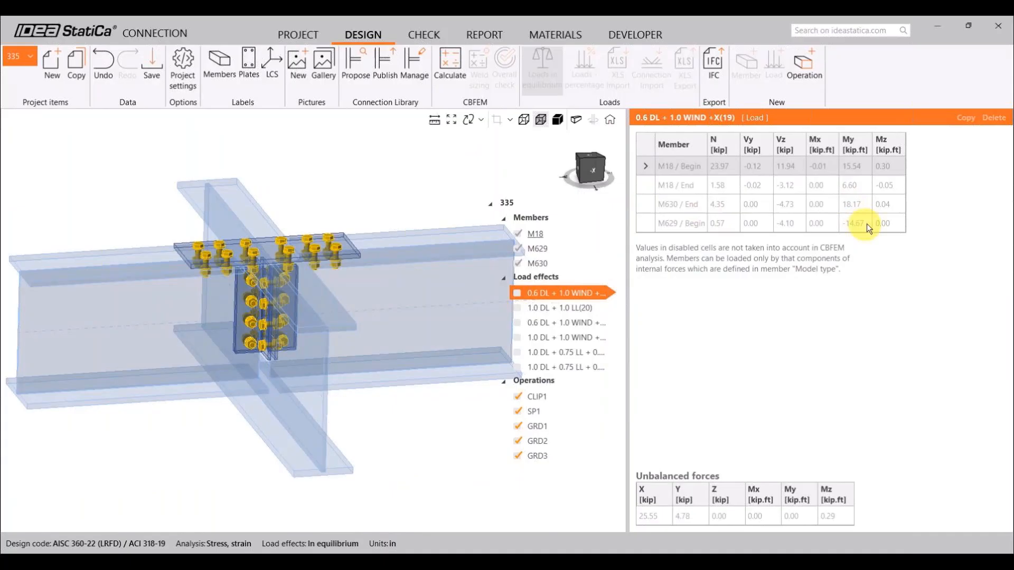
right_drag(371, 341, 345, 336)
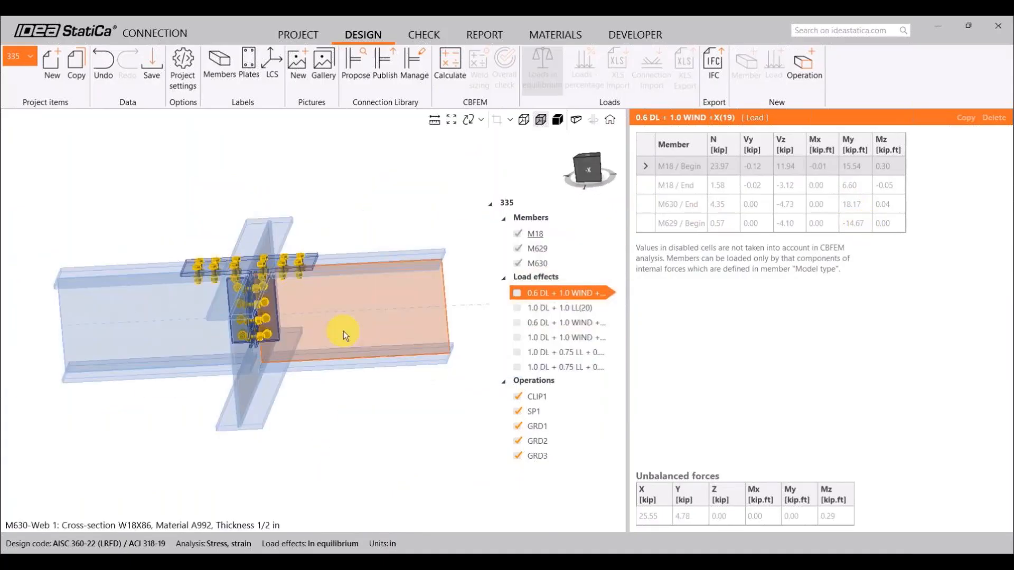
click(138, 323)
right_drag(137, 321, 165, 318)
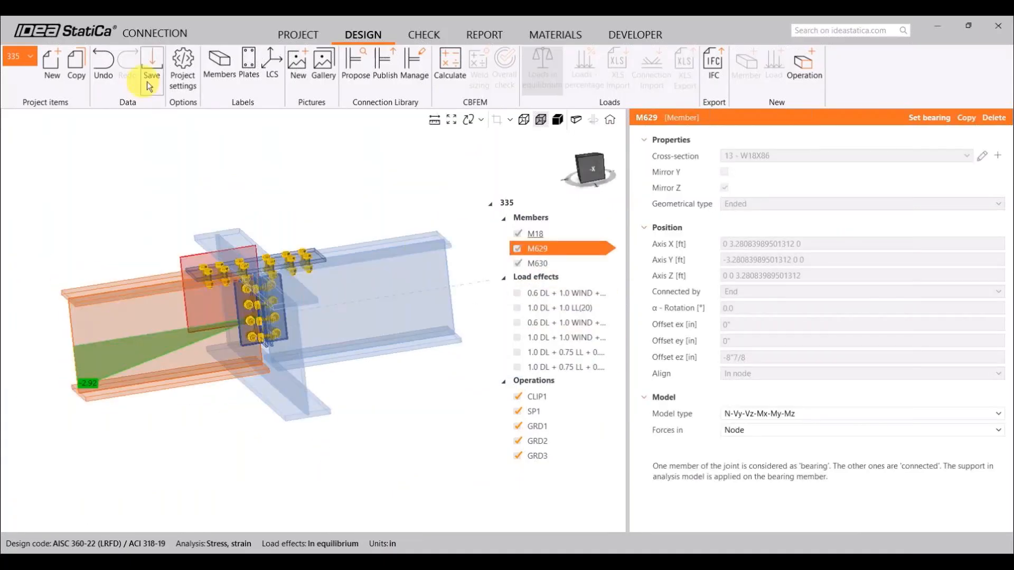
- Save the design of connection 335, return to Checkbot and calculate all connections of Group 7
click(151, 79)
click(1009, 32)
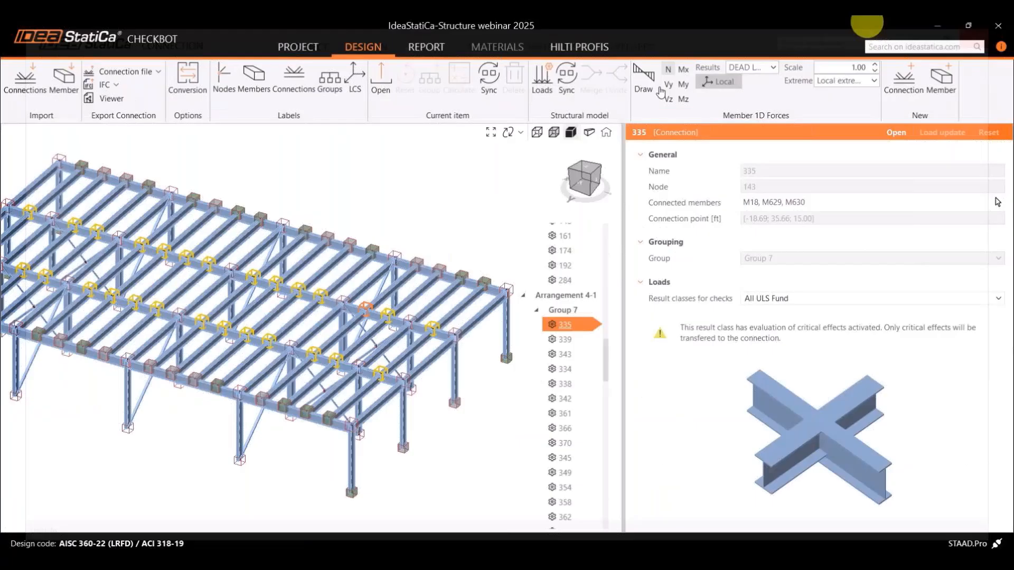
click(573, 314)
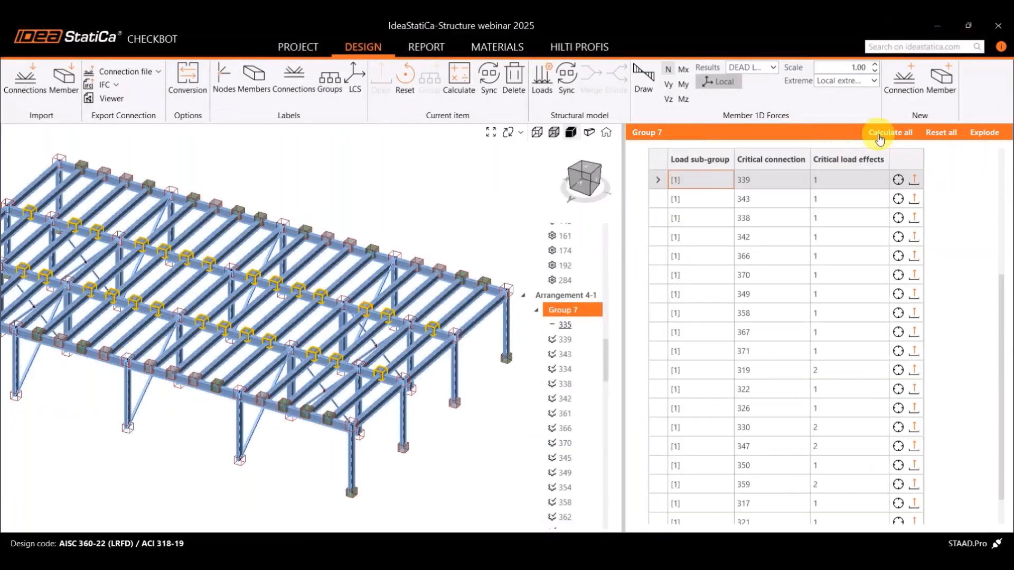
click(880, 139)
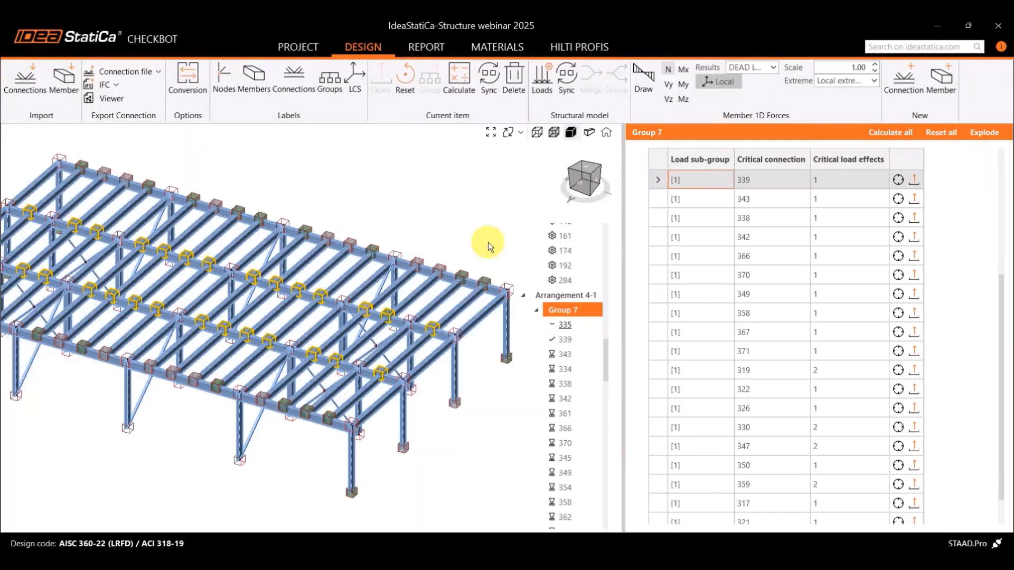
- Review the check results of connection 339 and the calculation progress of the other Group 7 connections
click(565, 339)
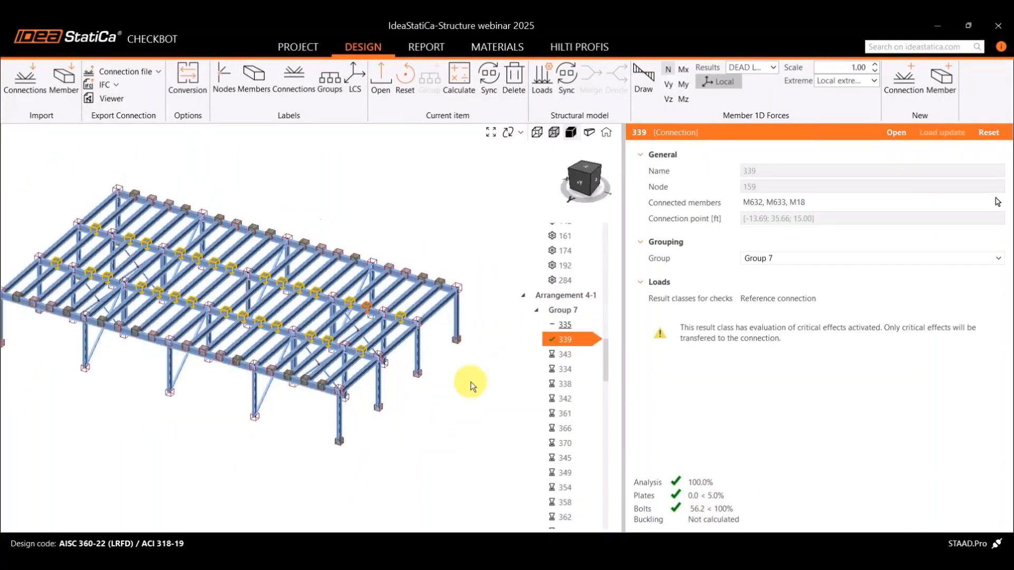
scroll(588, 388, down, 1)
scroll(588, 388, down, 2)
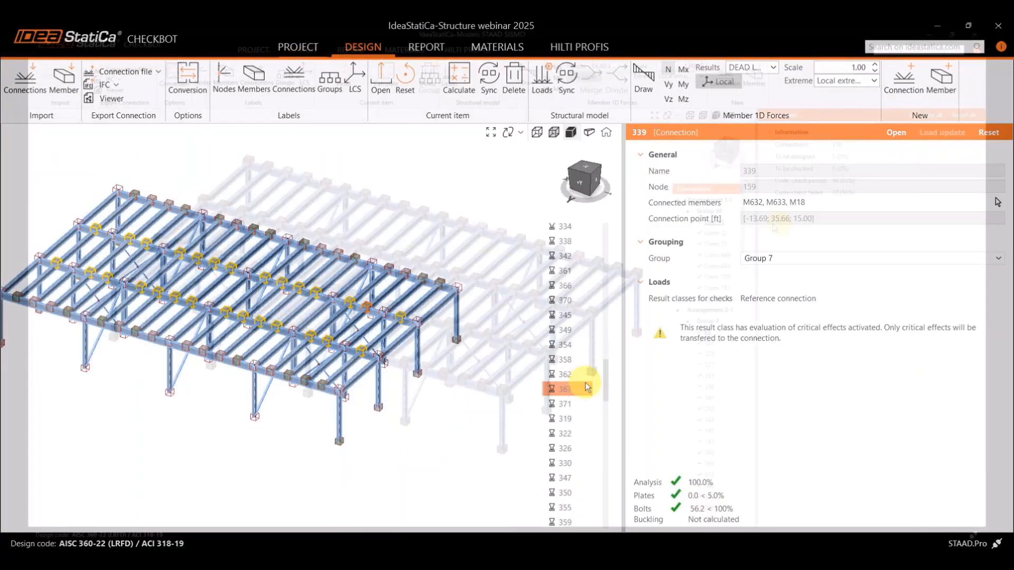
- In the Modelo STAAD SISMO project, add connections 1, 64, 335, 339, 109, 218, 385, 387 and 389 to the selection
drag(743, 229, 738, 317)
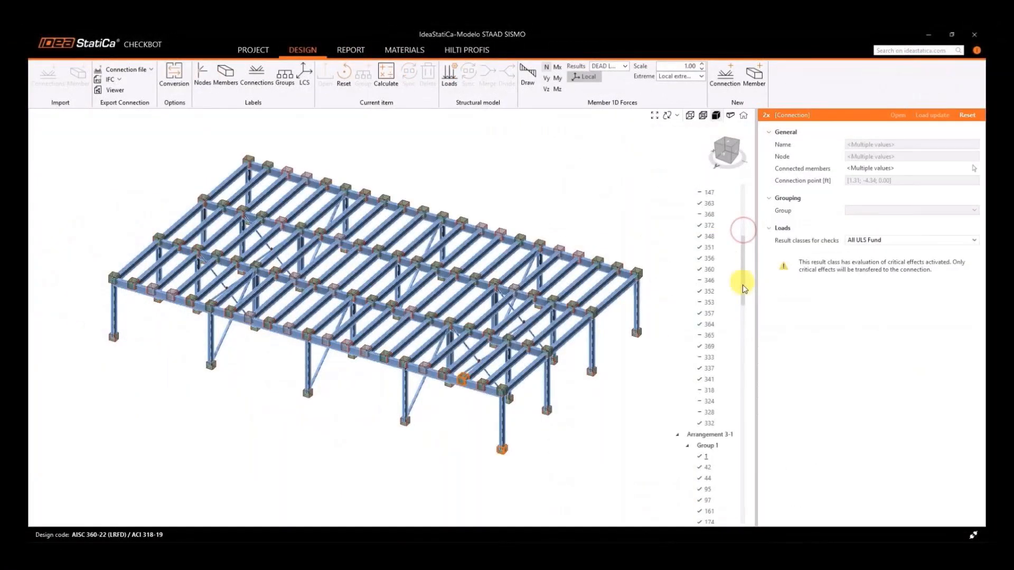
click(730, 240)
ctrl+click(713, 329)
ctrl+click(714, 330)
drag(743, 332, 745, 416)
ctrl+click(731, 240)
ctrl+click(710, 207)
ctrl+click(726, 210)
ctrl+click(717, 276)
ctrl+click(715, 342)
ctrl+click(717, 386)
ctrl+click(717, 441)
- Extend the selection with reference connections 217, 61, 2, 96, 160, 43 and 100
drag(742, 395, 742, 447)
ctrl+click(710, 250)
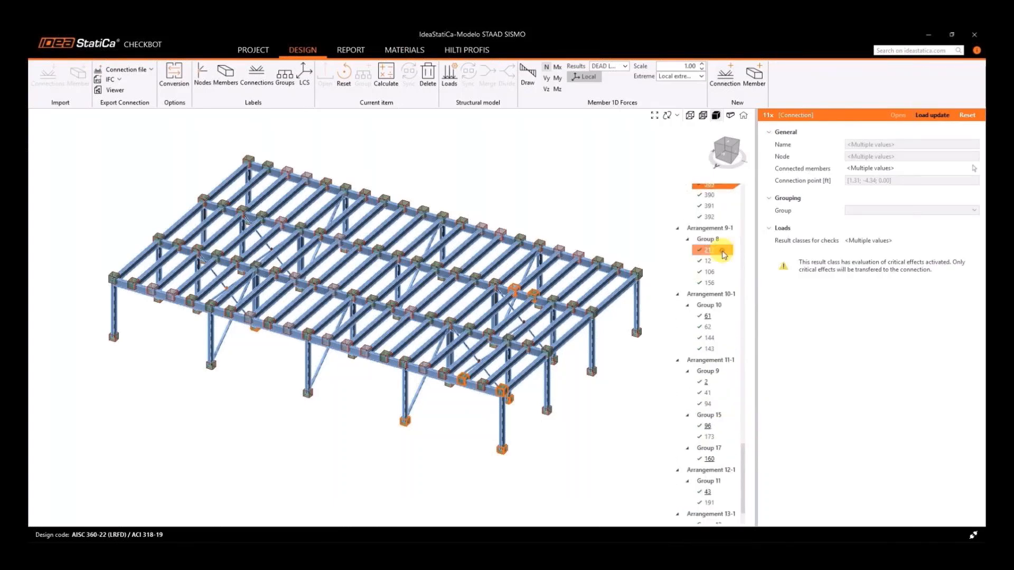
ctrl+click(711, 317)
ctrl+click(707, 382)
ctrl+click(707, 426)
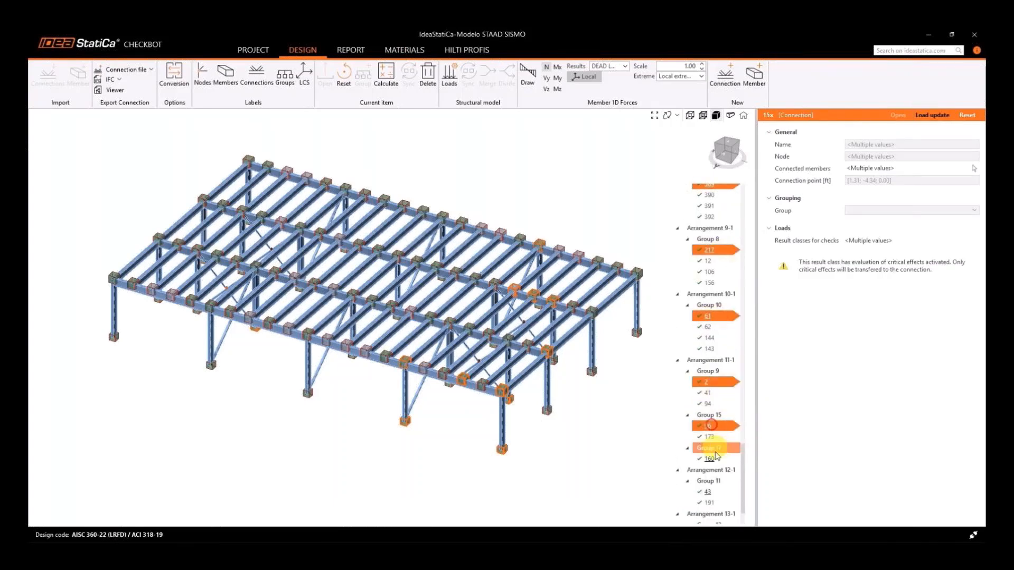
ctrl+click(709, 459)
ctrl+click(718, 490)
drag(743, 448, 742, 461)
ctrl+click(720, 485)
- Generate a brief report limited to the selected connections
click(349, 49)
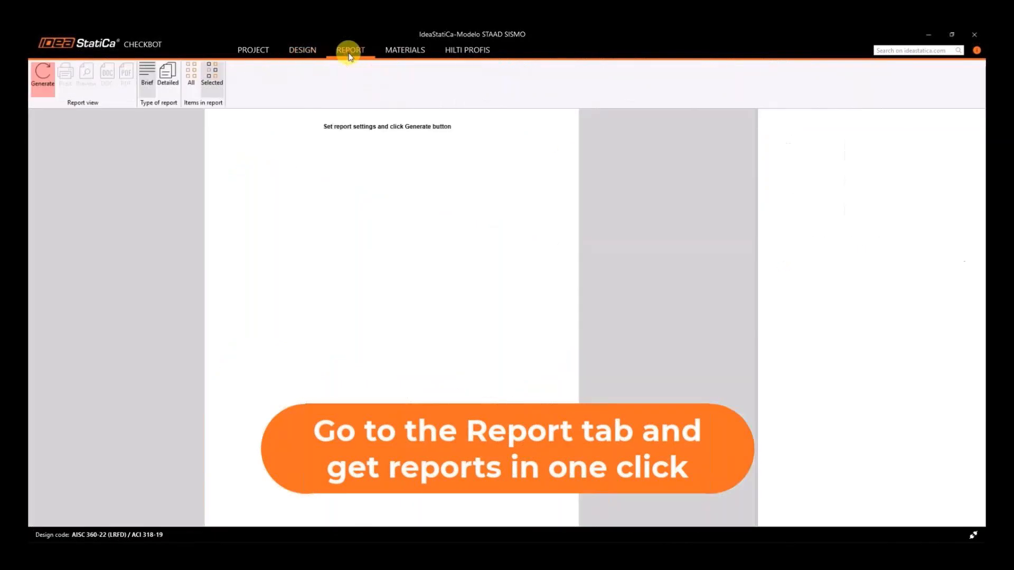
click(212, 79)
click(35, 78)
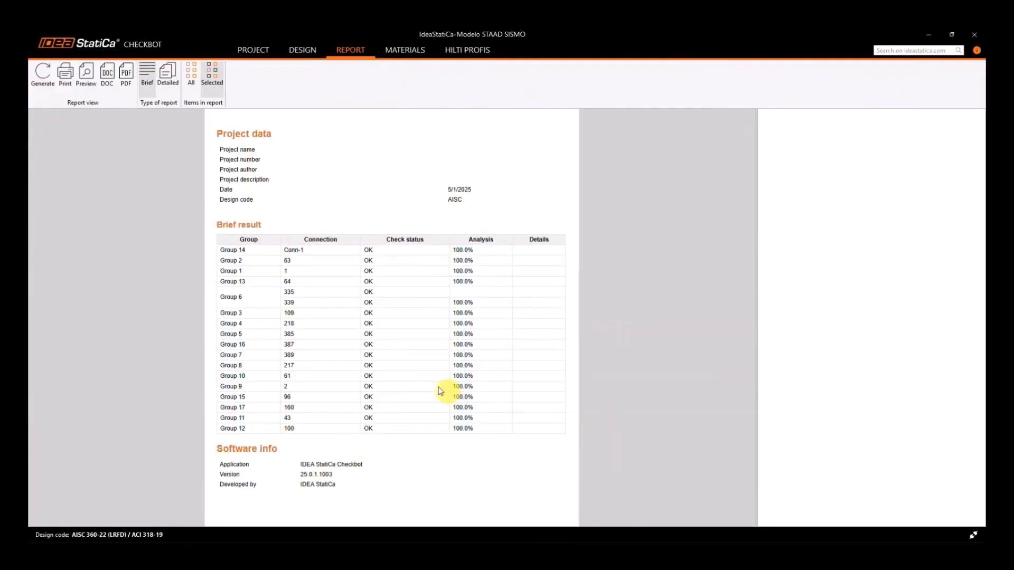
- Generate a detailed report for the selected connections and look through it down to the final code settings
click(167, 80)
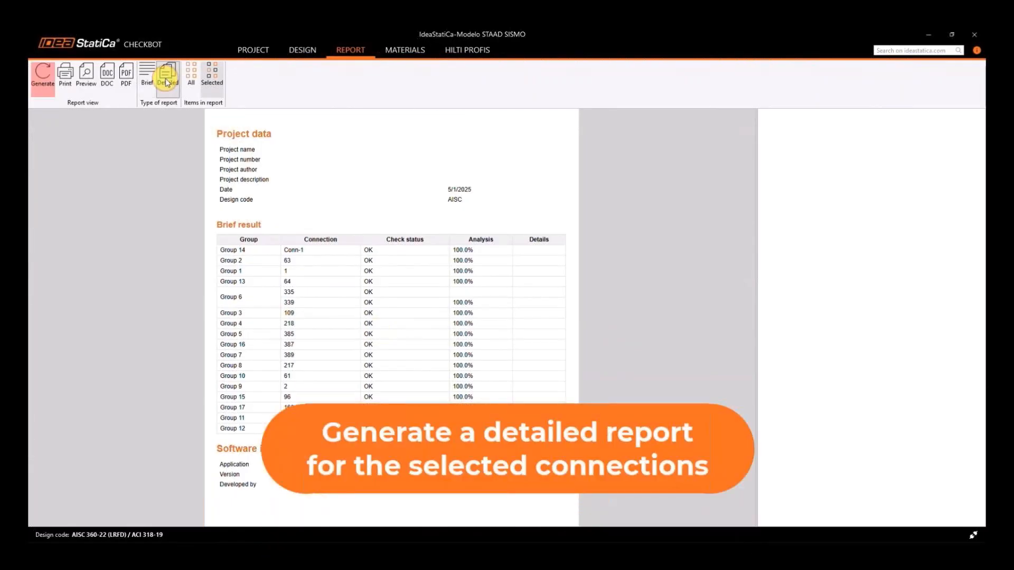
click(42, 83)
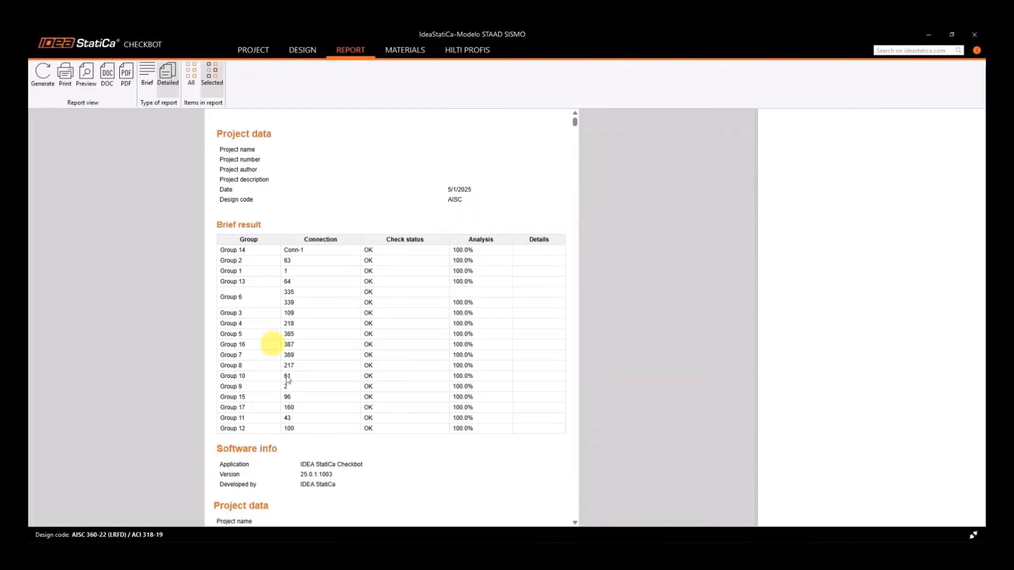
scroll(352, 403, down, 1)
scroll(351, 404, down, 5)
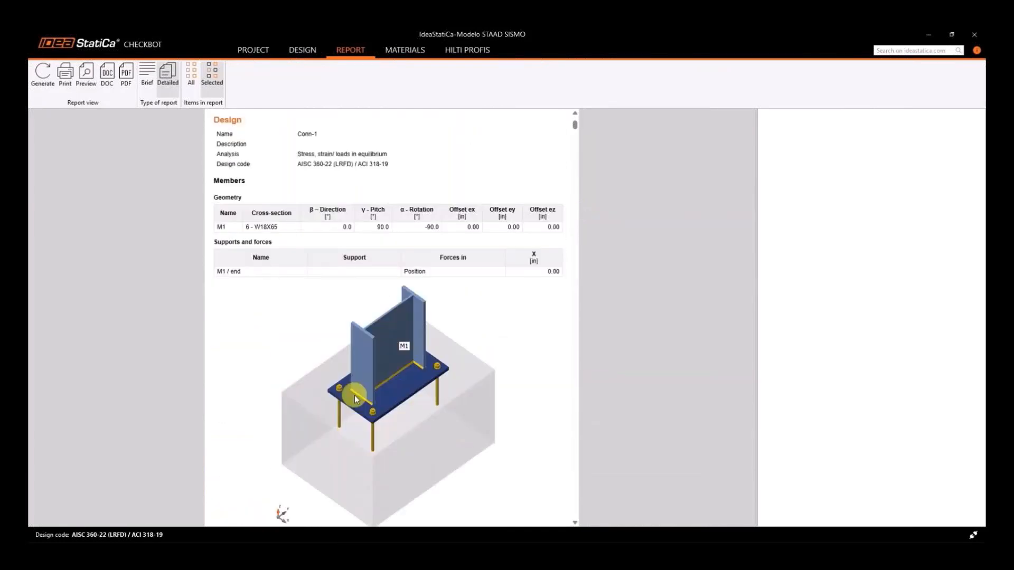
scroll(377, 317, down, 10)
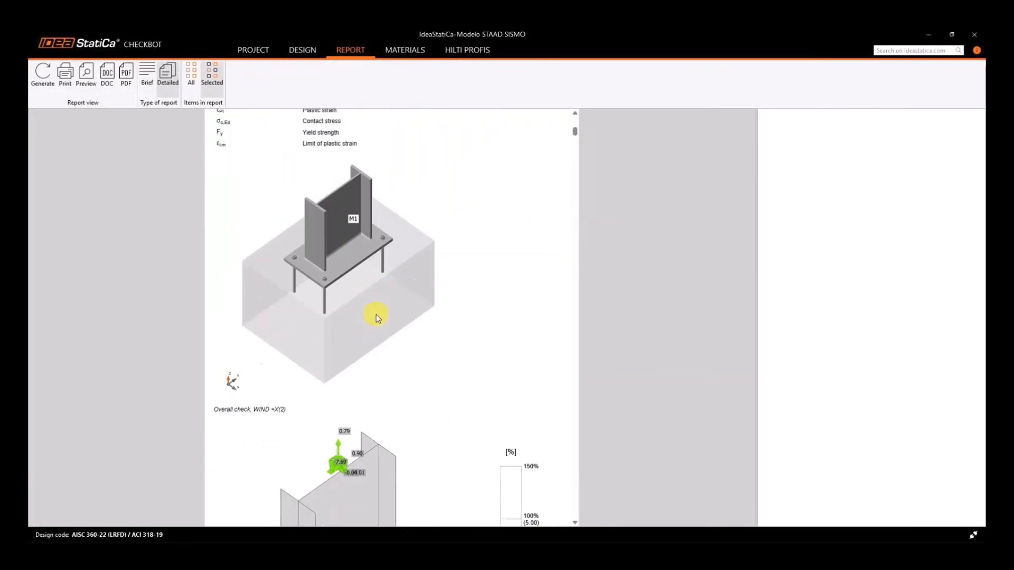
scroll(376, 315, down, 10)
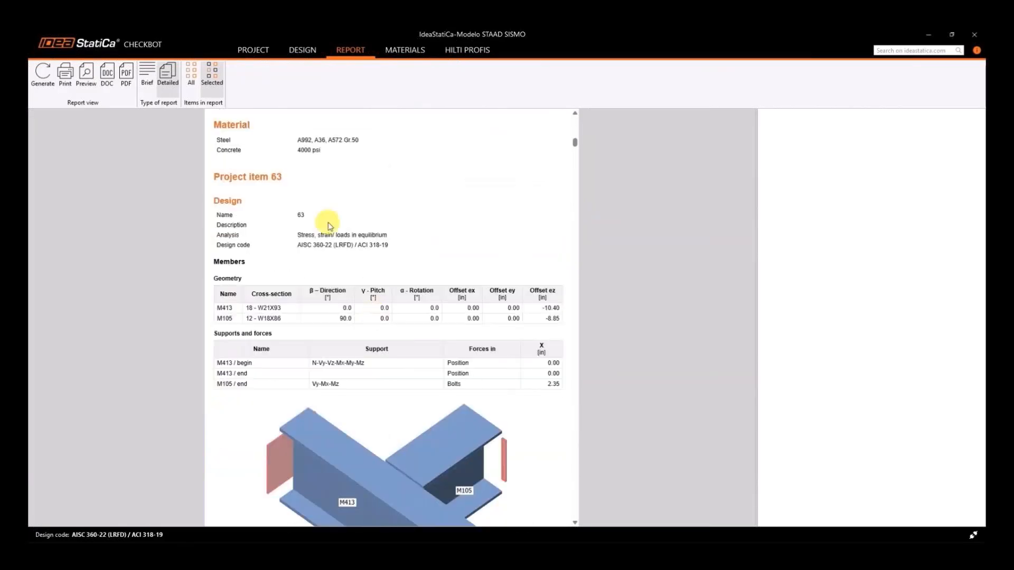
scroll(328, 271, down, 15)
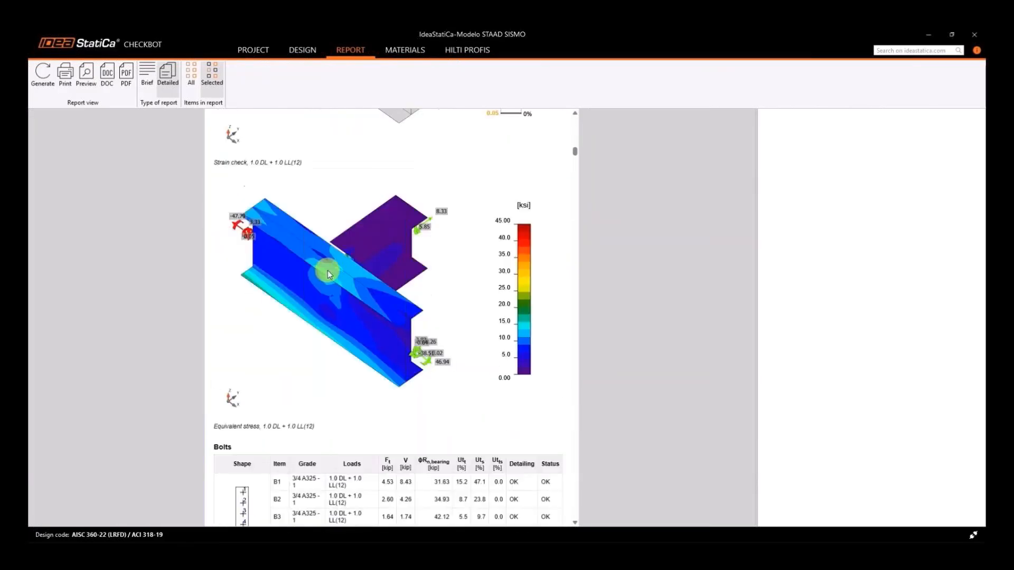
drag(575, 226, 587, 502)
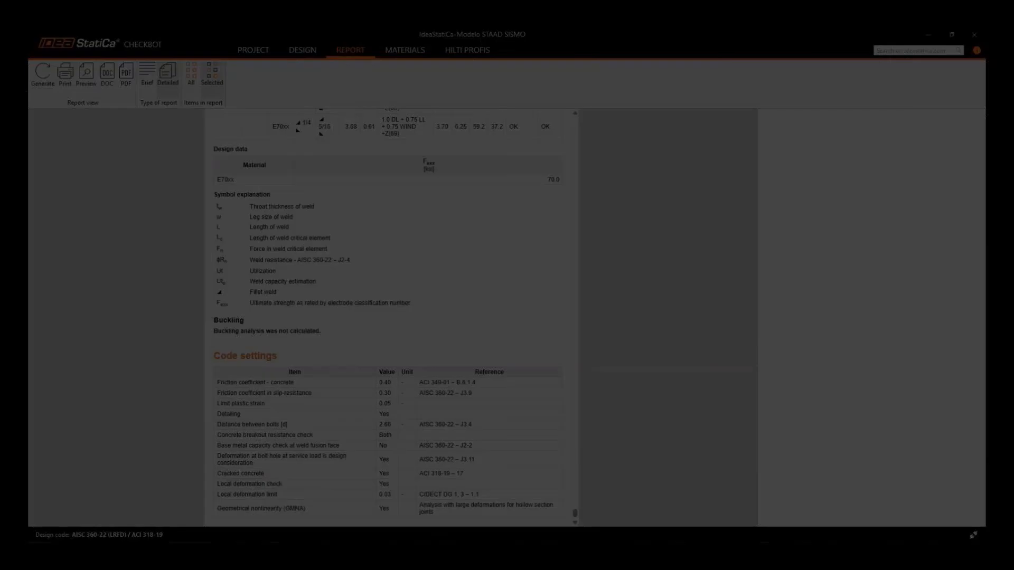
- Show the overall code-check summary for all connections in the project
click(706, 189)
right_click(706, 189)
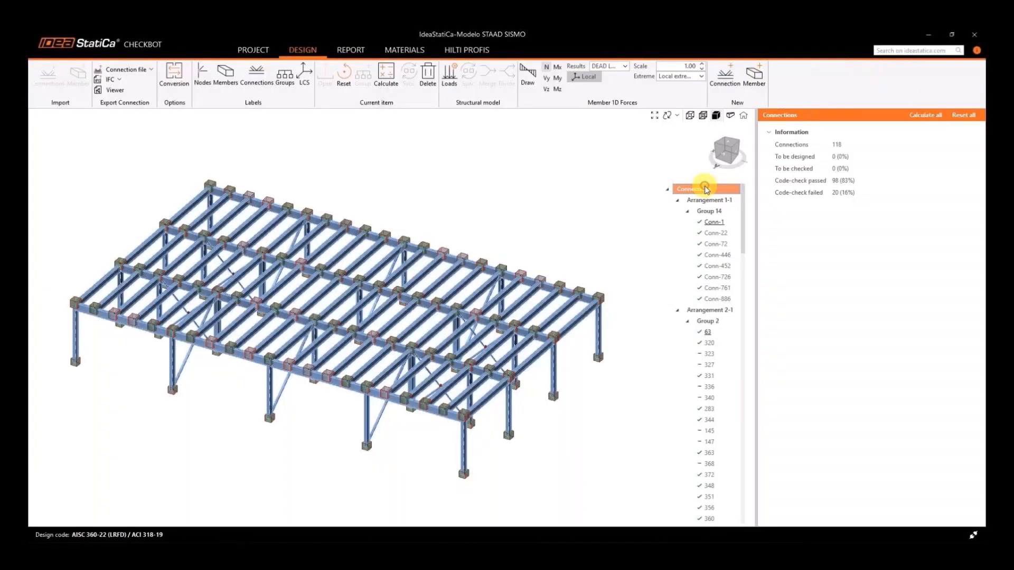
click(644, 207)
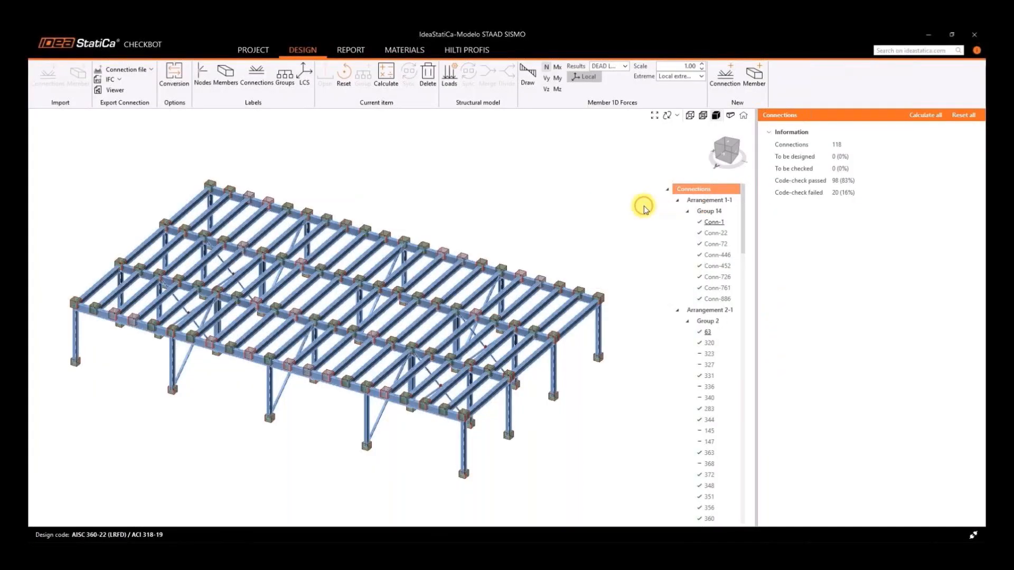
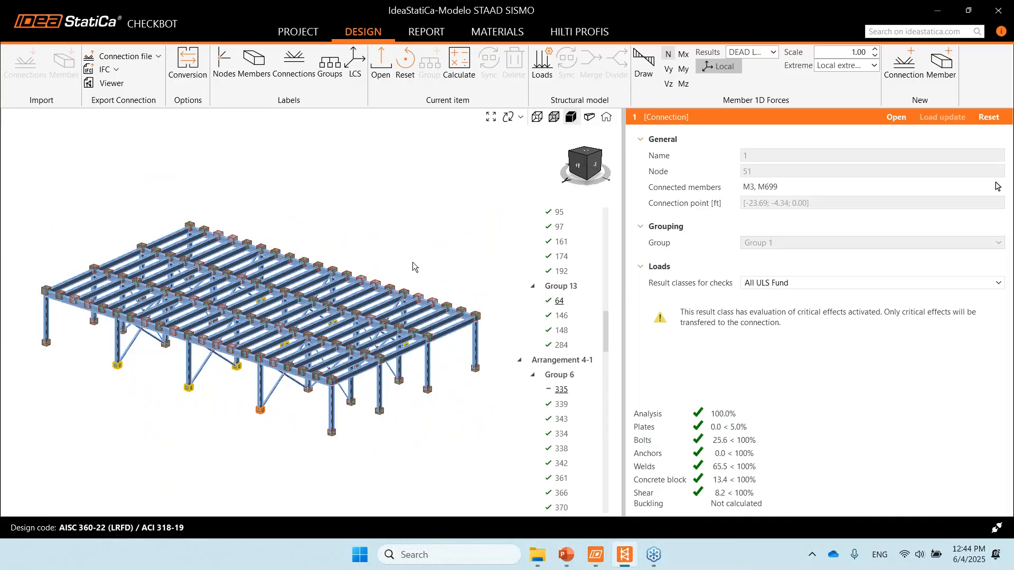
- Examine Group 13's reference connection, load sub-groups and critical connections
click(566, 287)
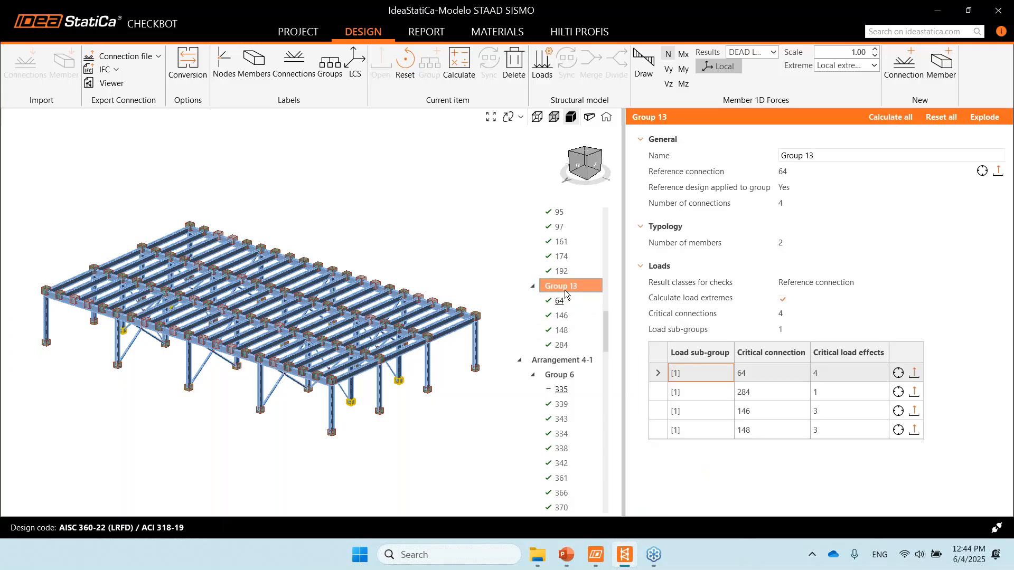
right_click(565, 290)
click(484, 251)
scroll(568, 295, up, 1)
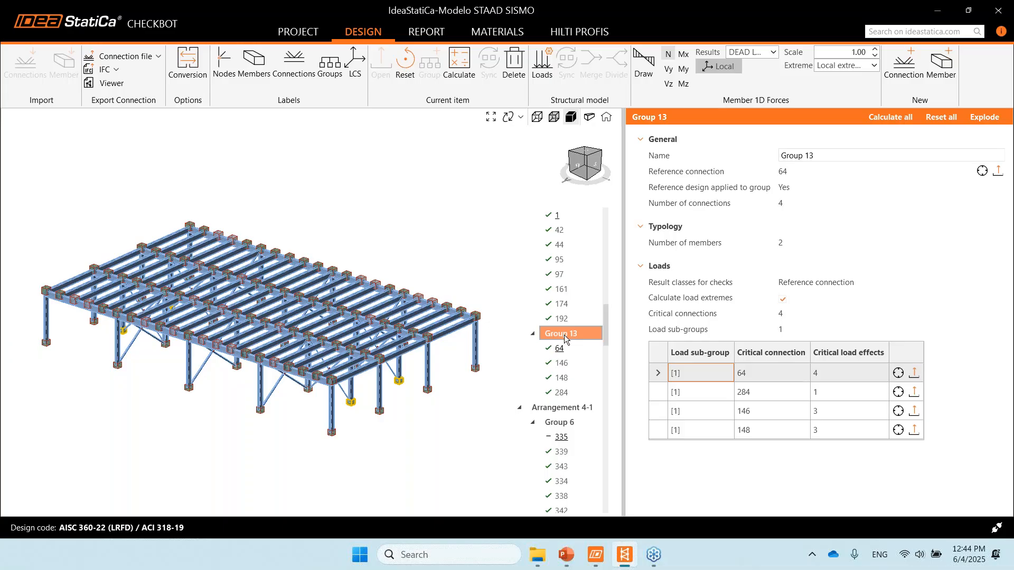
click(564, 335)
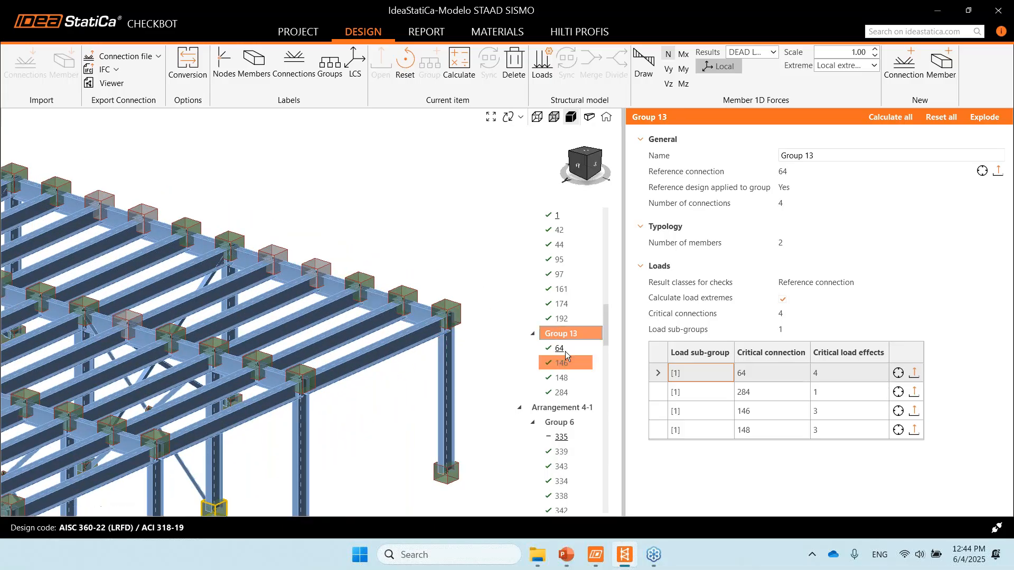
scroll(571, 328, up, 2)
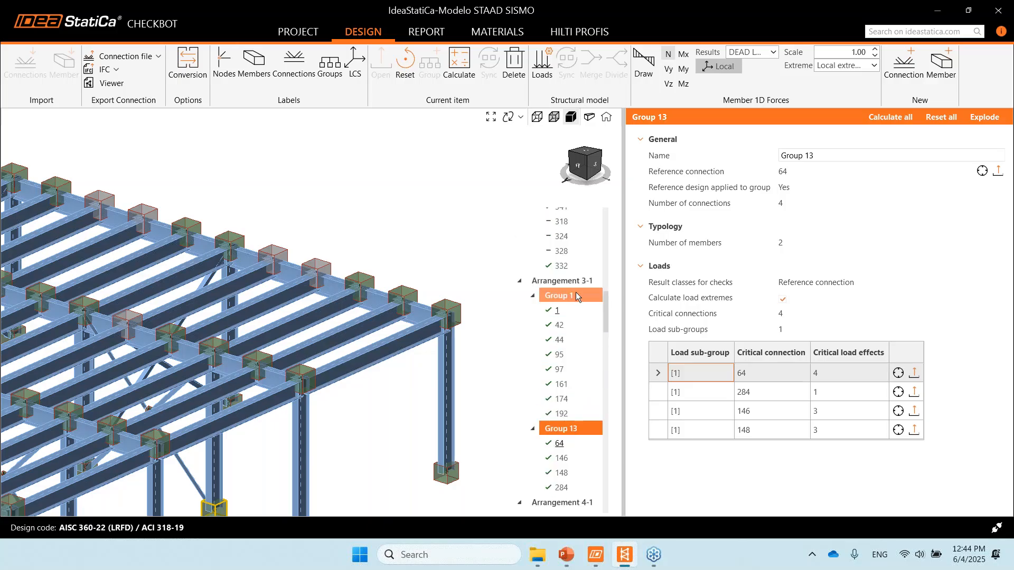
- Examine Group 1's critical connections and where its joints are located in the structural model
click(571, 297)
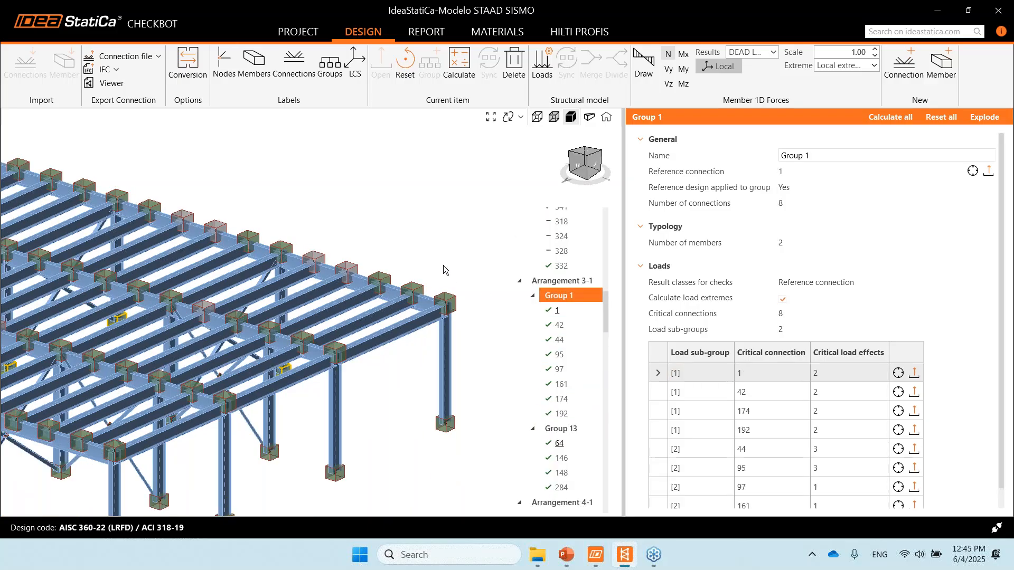
right_drag(318, 416, 331, 417)
middle_drag(199, 449, 348, 363)
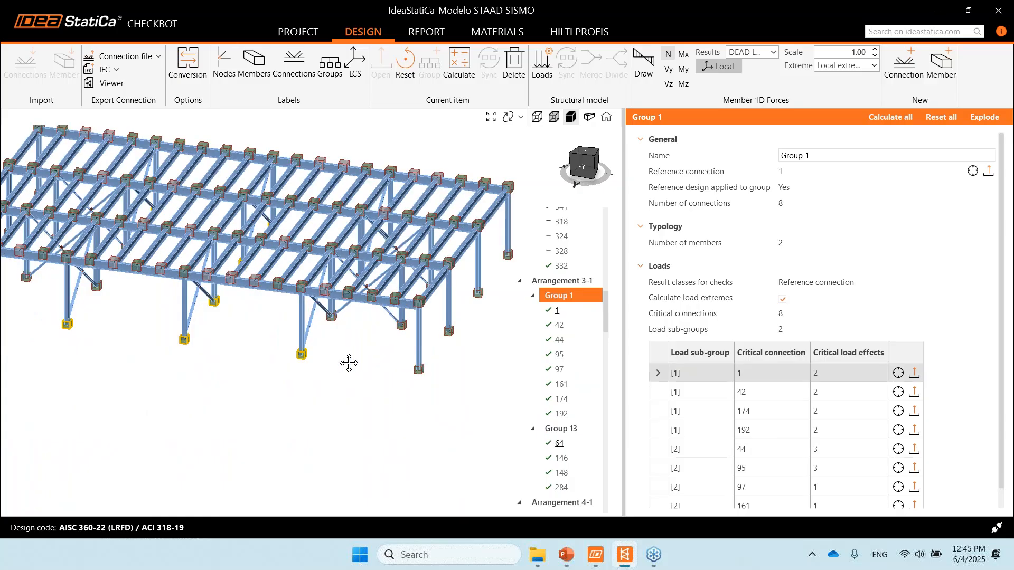
scroll(344, 359, down, 1)
right_drag(334, 350, 247, 409)
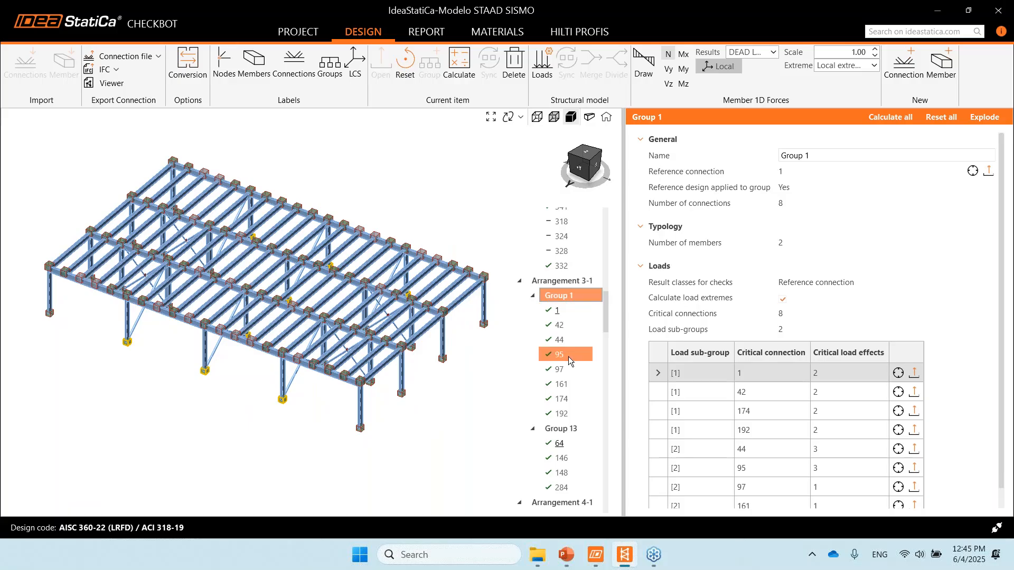
- Select connections 97 and 161 in Group 1 and show the commands available for them, including Remove from group
click(563, 372)
ctrl+click(563, 388)
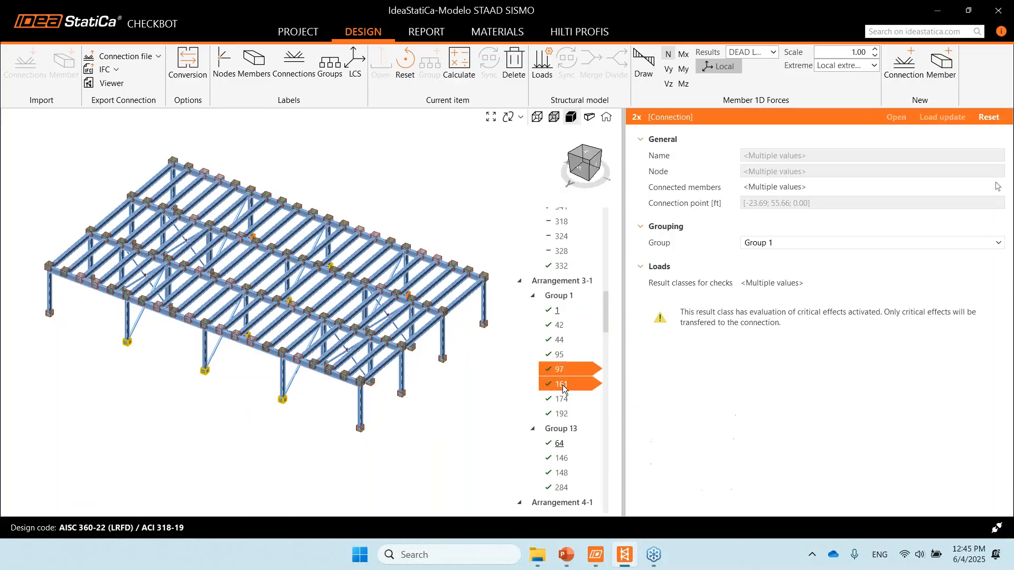
right_click(564, 389)
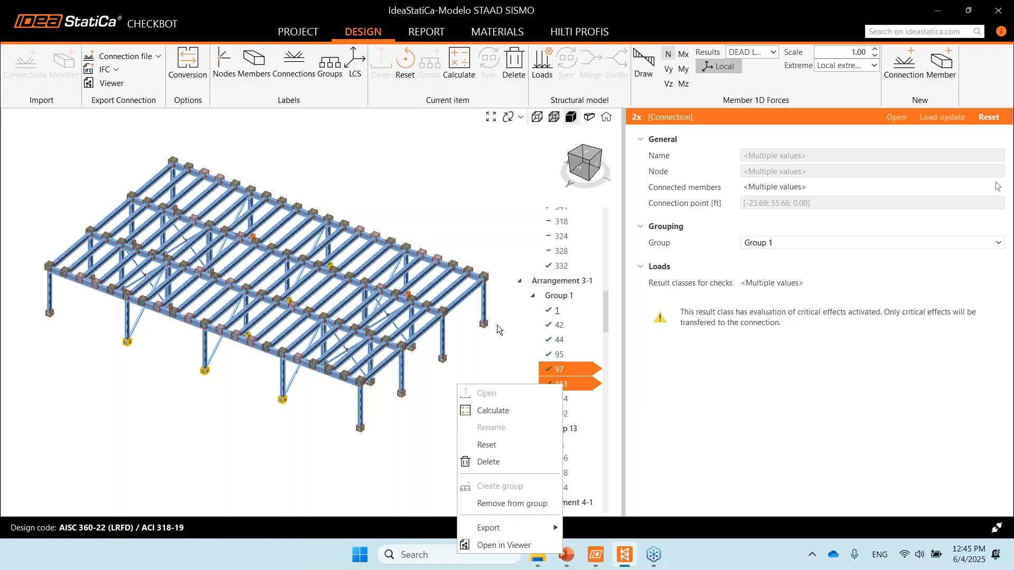
- Review the check results of connections 95 and 64, and the critical load effects table of Group 2
click(558, 354)
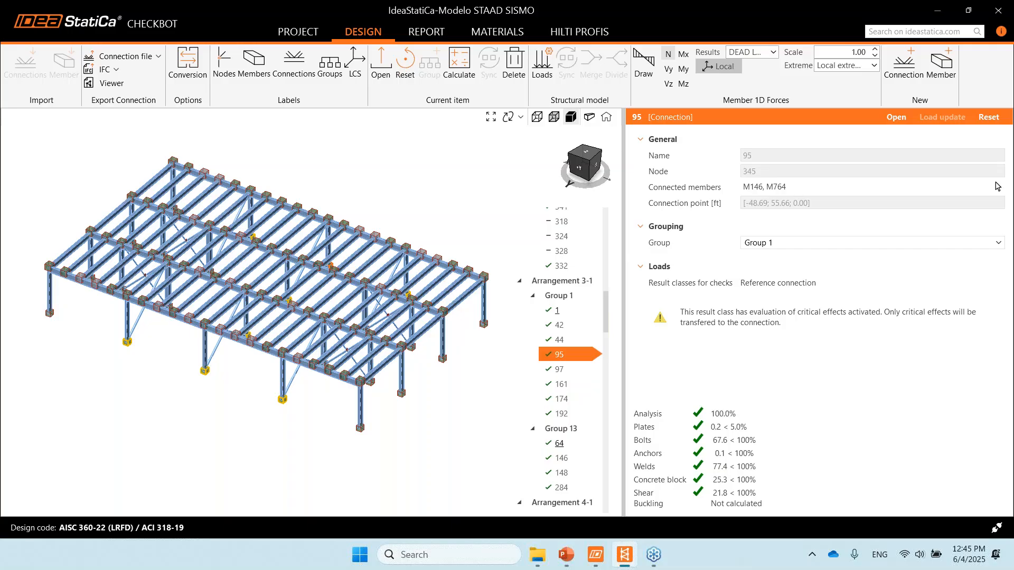
click(568, 445)
scroll(577, 356, up, 8)
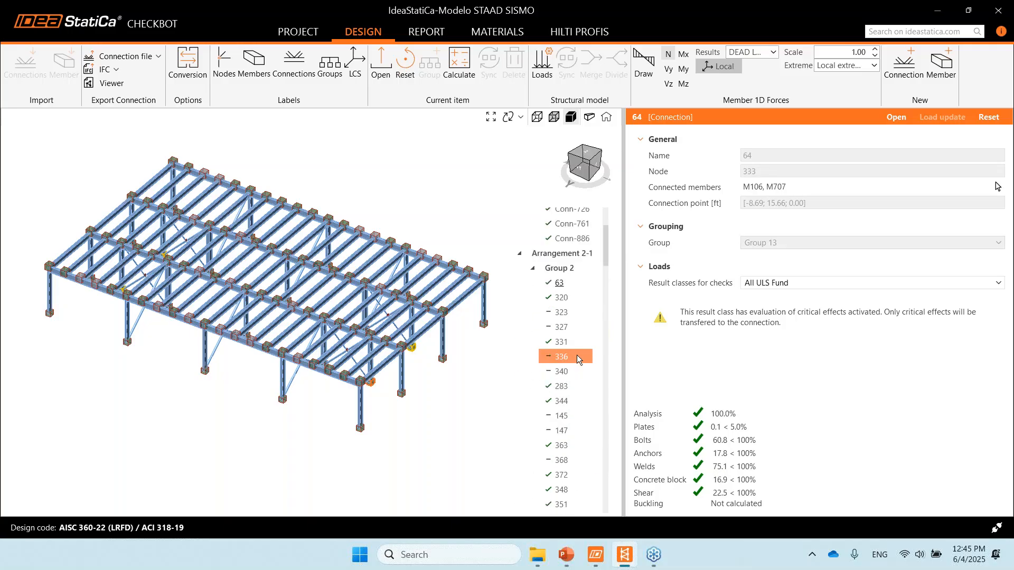
click(572, 272)
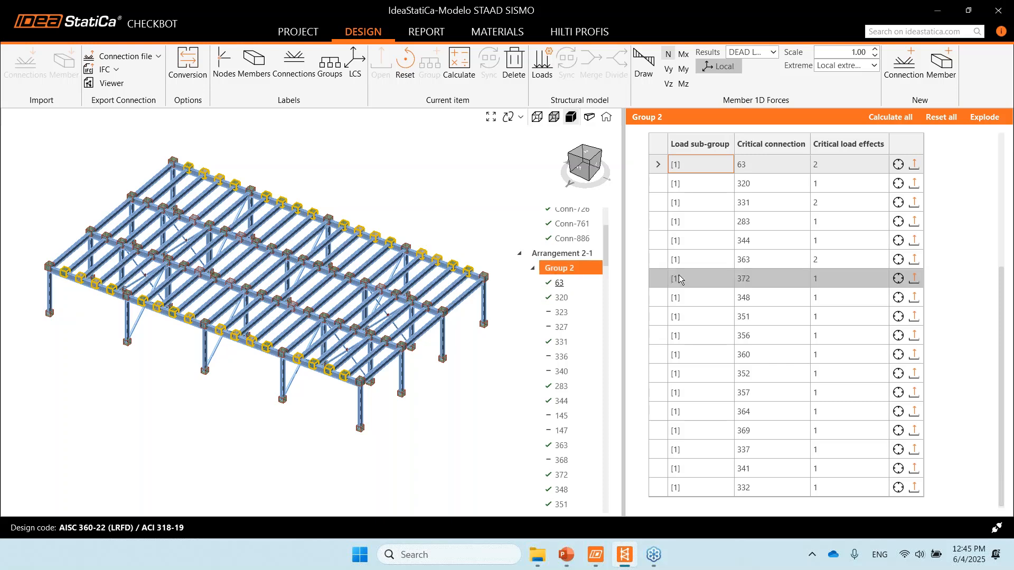
- Review Group 2's load settings and critical connections, and examine connection 63's check results and its location in the structural model
scroll(663, 287, up, 3)
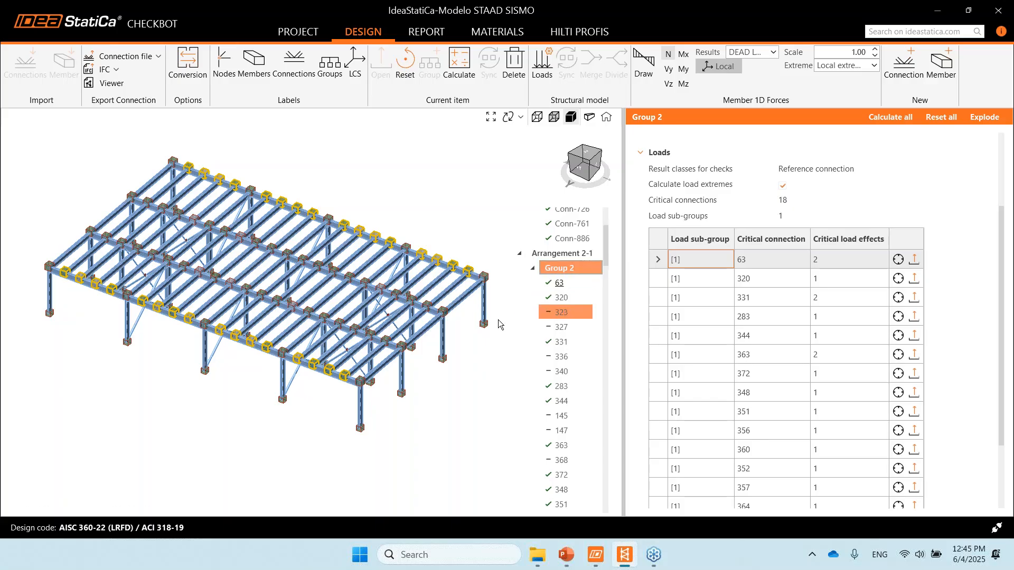
scroll(436, 240, up, 3)
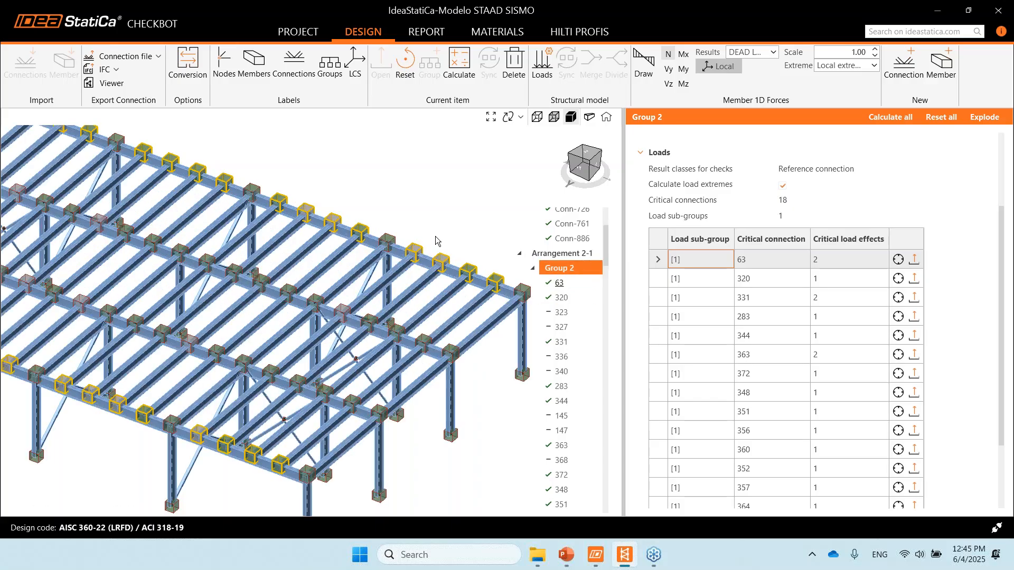
click(554, 285)
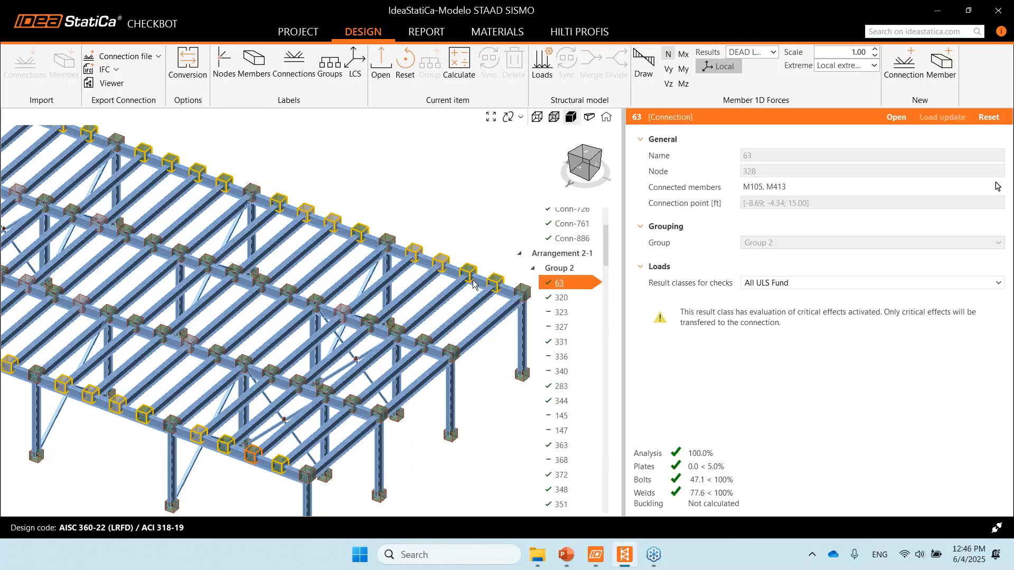
middle_drag(439, 231, 423, 234)
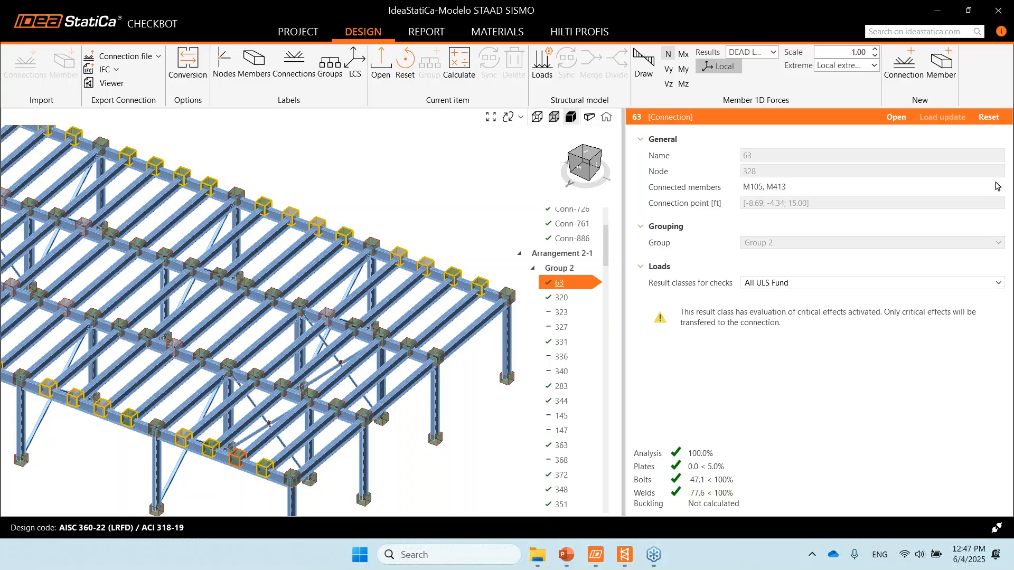
scroll(393, 277, down, 5)
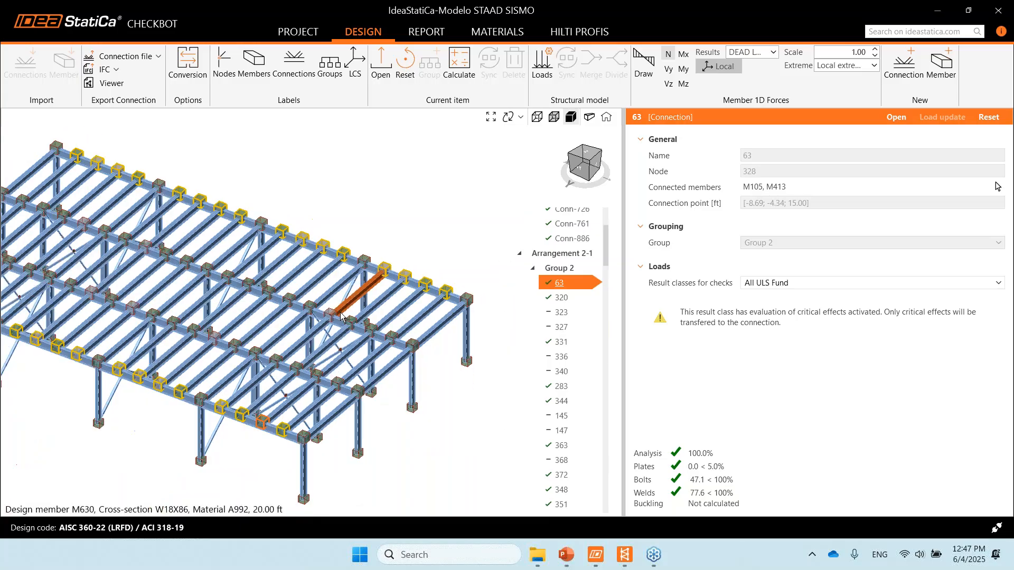
scroll(393, 277, up, 5)
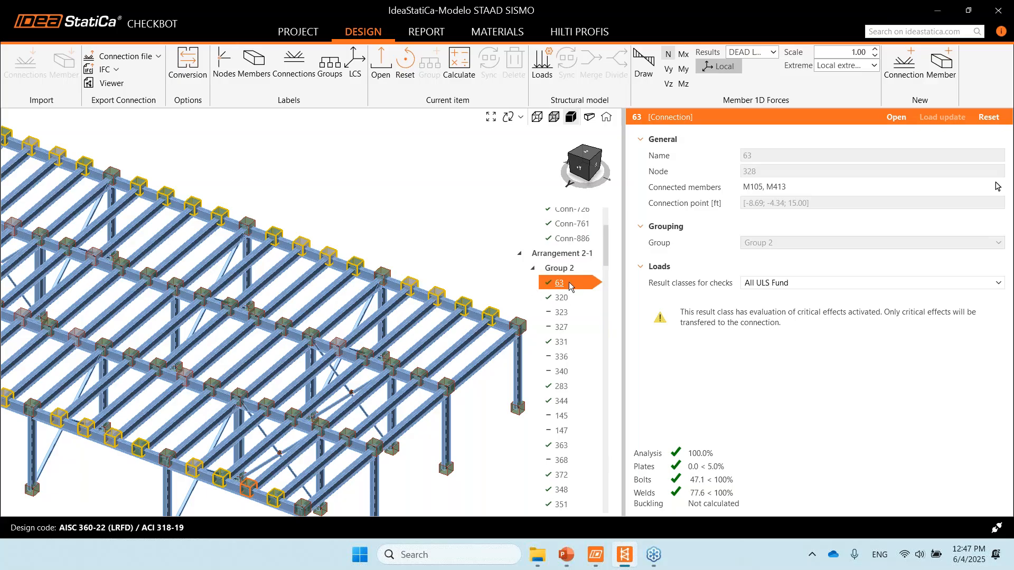
scroll(569, 284, down, 1)
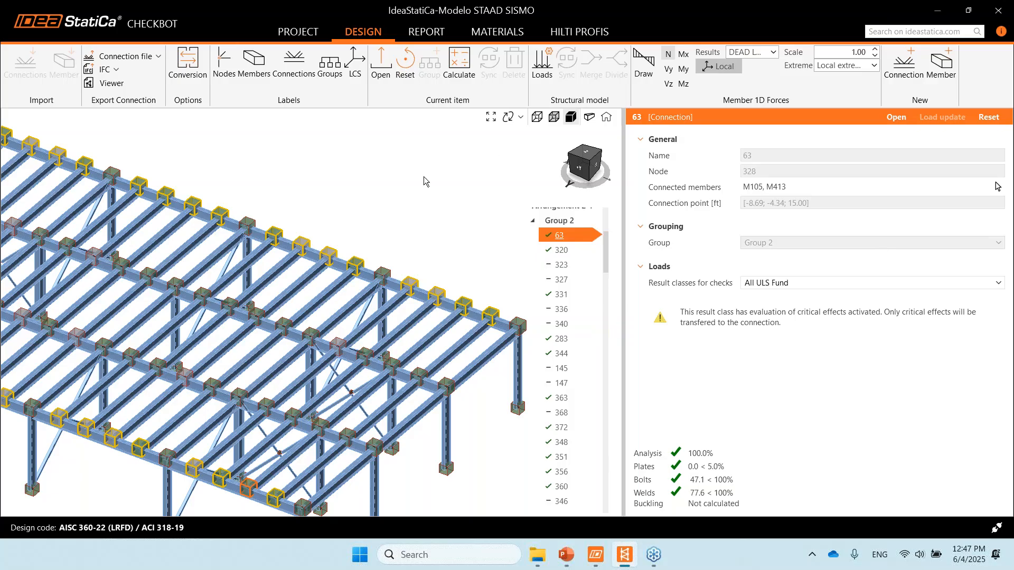
scroll(393, 204, down, 2)
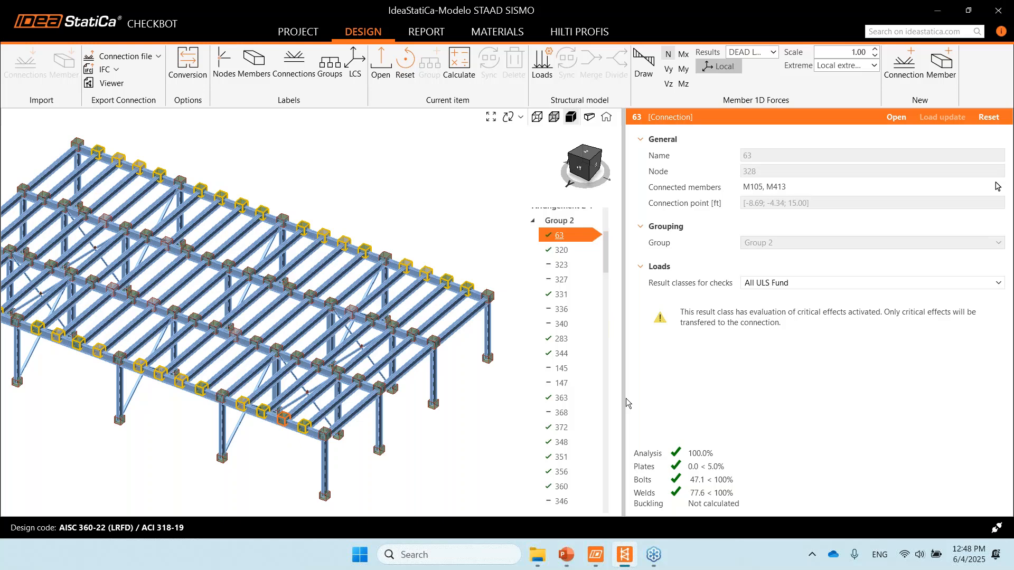
- Switch to the PowerPoint presentation, show slide 15 on next steps, and open its Supported integrations link on the other display
key(alt+Tab)
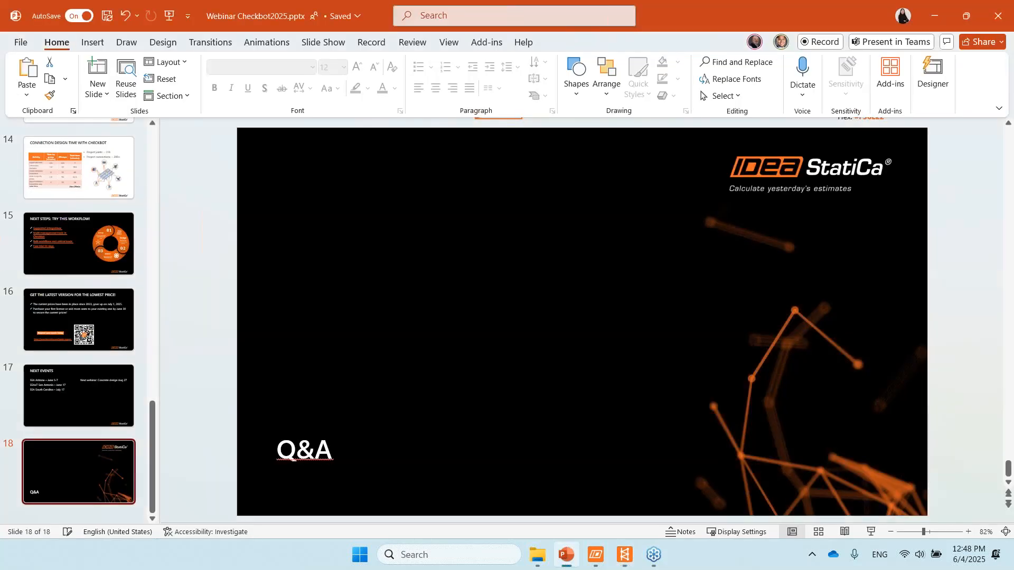
click(62, 242)
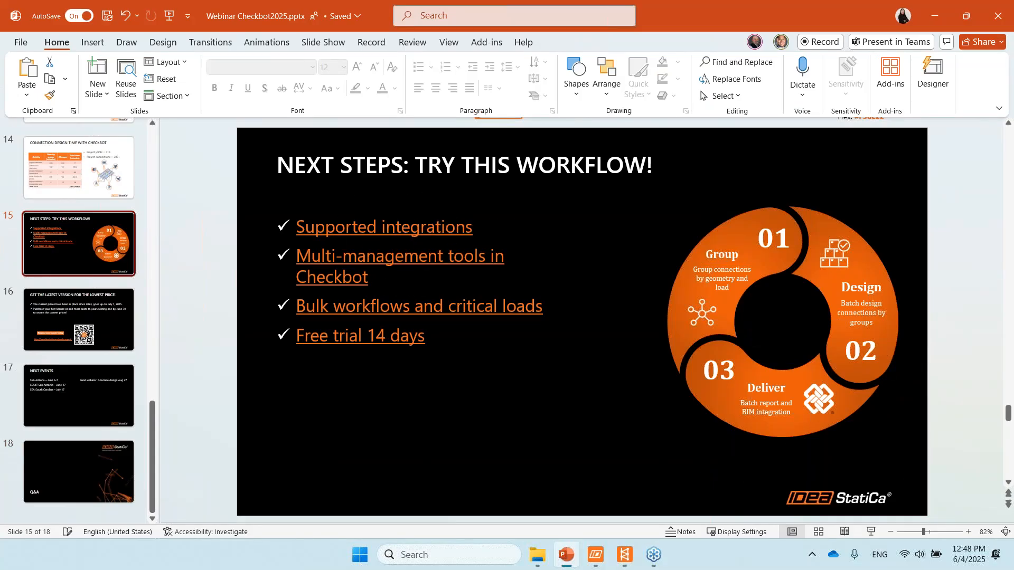
ctrl+click(373, 227)
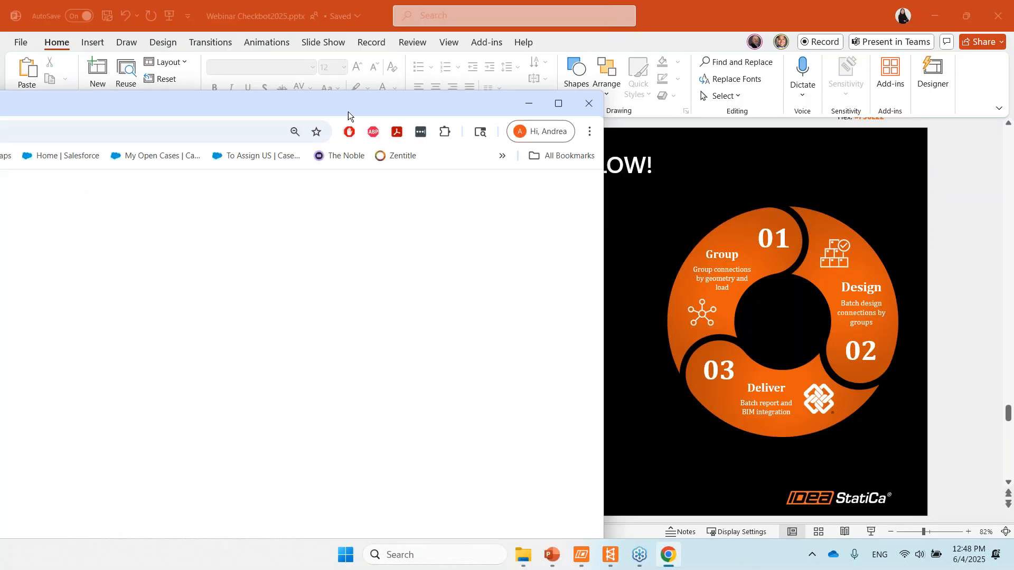
drag(435, 116, 1013, 105)
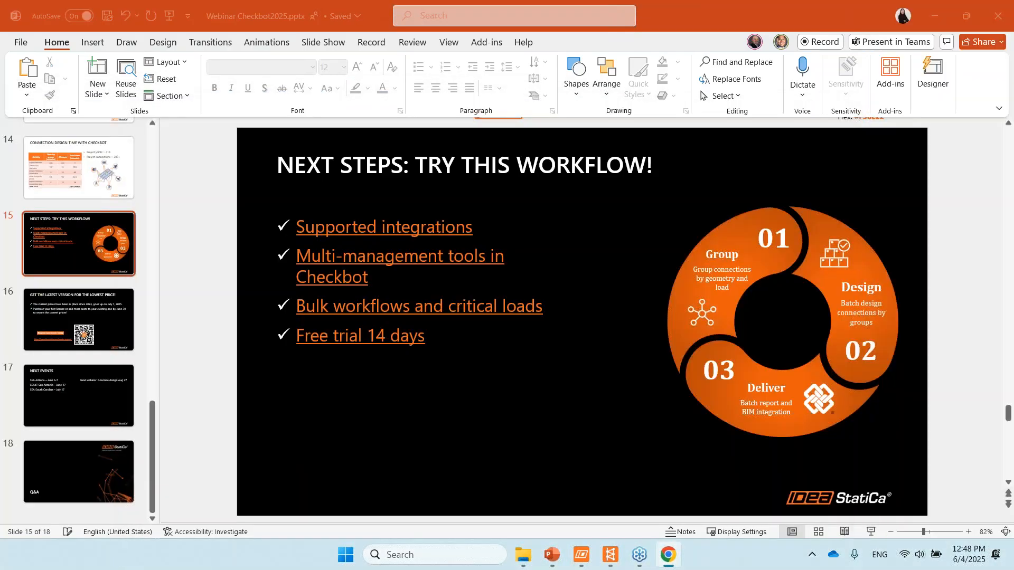
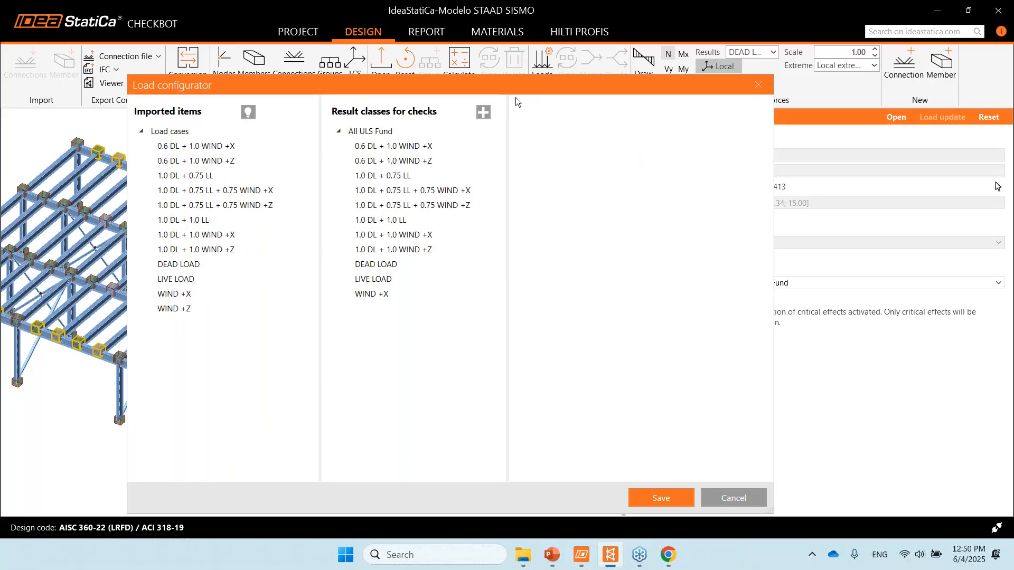
- Review the imported load cases and result classes in the Checkbot load configurator, and bring up the IDEA StatiCa launcher on the other display
drag(518, 90, 531, 115)
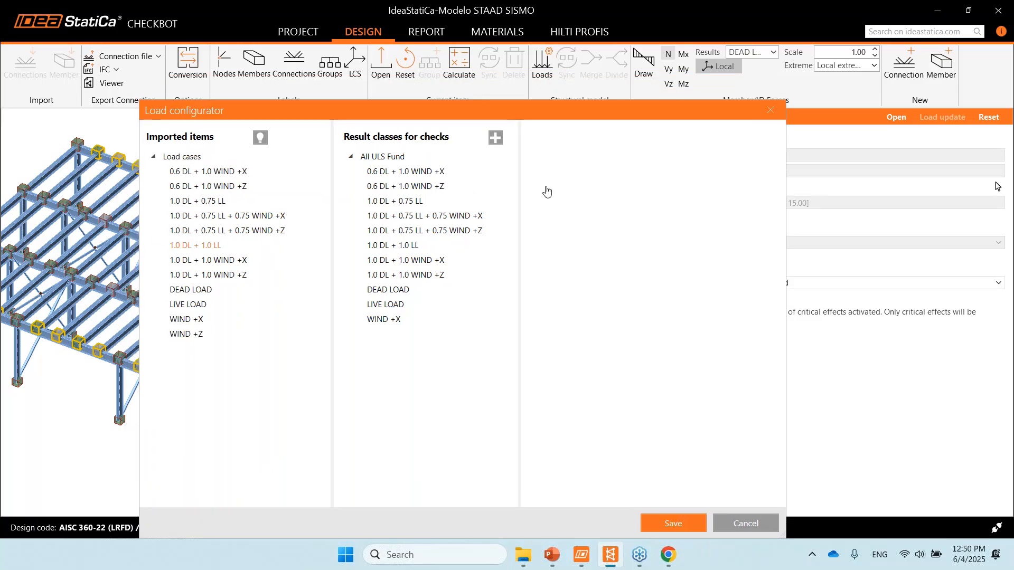
click(771, 111)
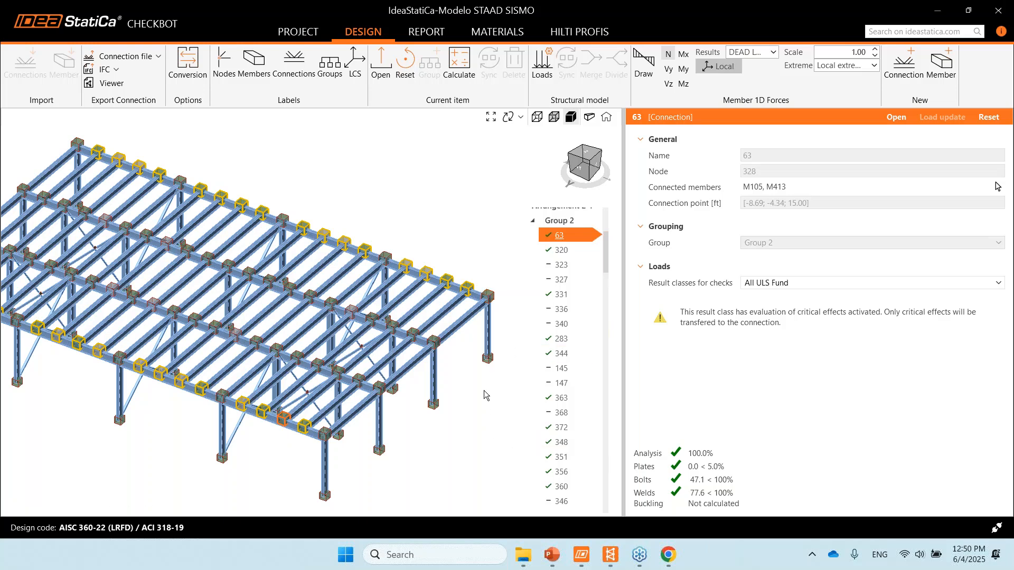
click(582, 561)
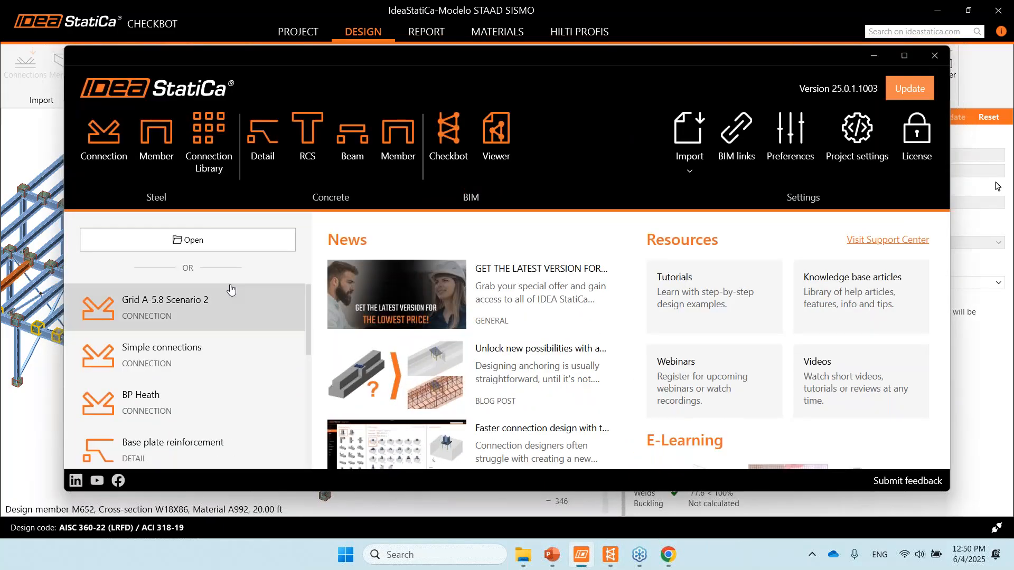
drag(561, 62, 1013, 0)
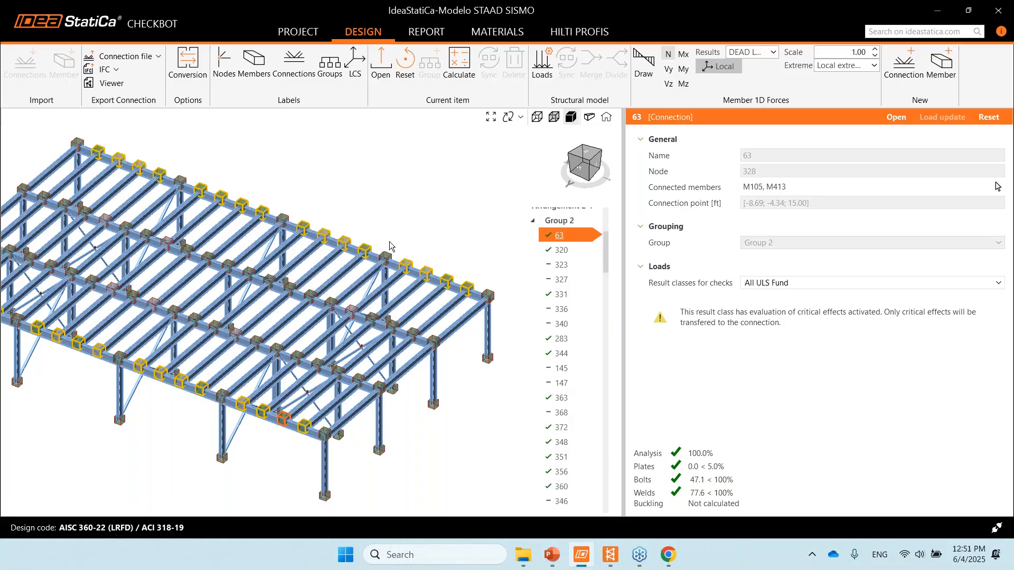
- Inspect connection 160 and design member M633, and bring up the Simple connections project in IDEA StatiCa Connection on the other display
click(180, 183)
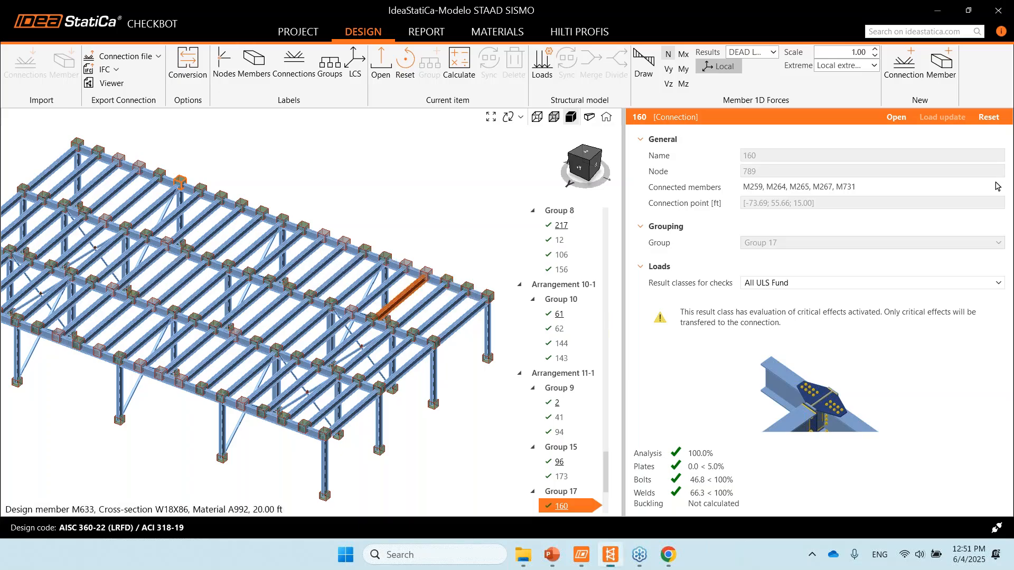
click(415, 301)
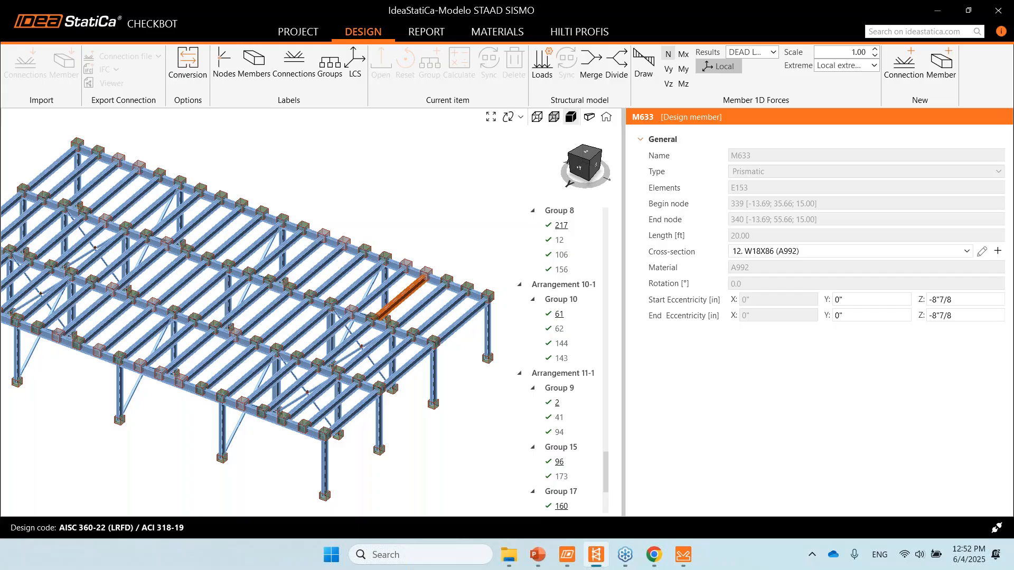
key(alt+Tab)
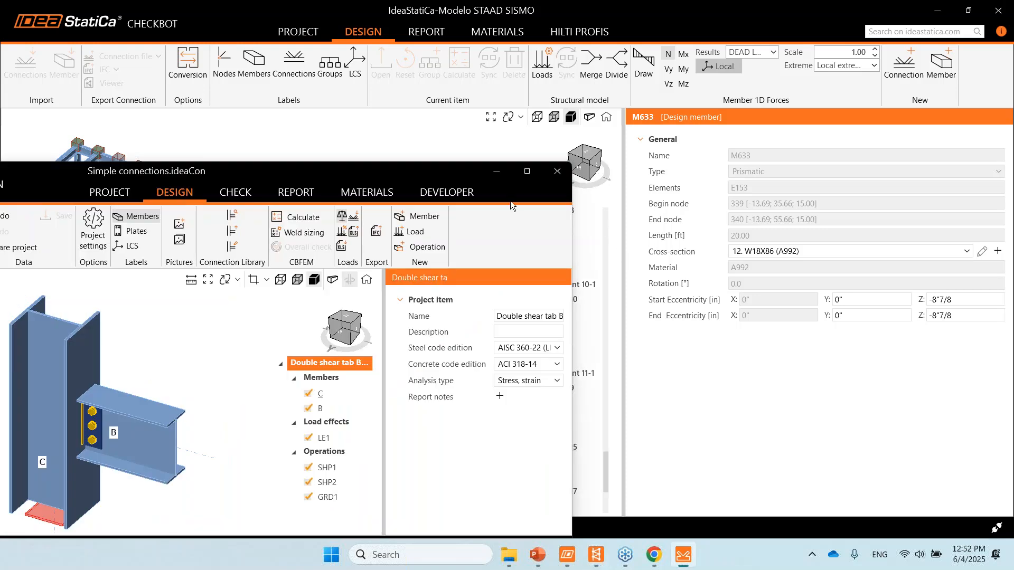
drag(263, 173, 1013, 180)
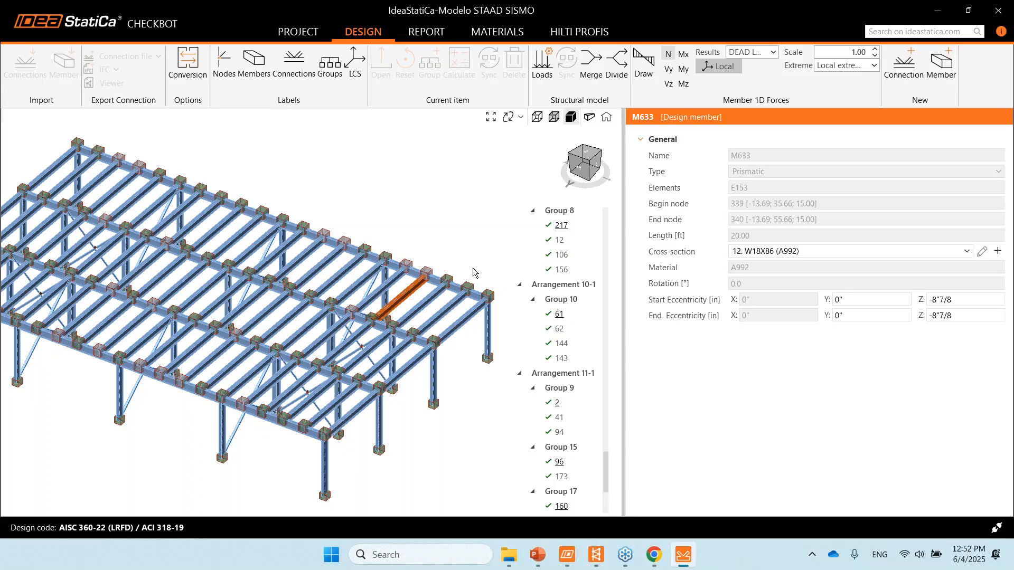
scroll(474, 267, down, 2)
middle_drag(469, 267, 464, 280)
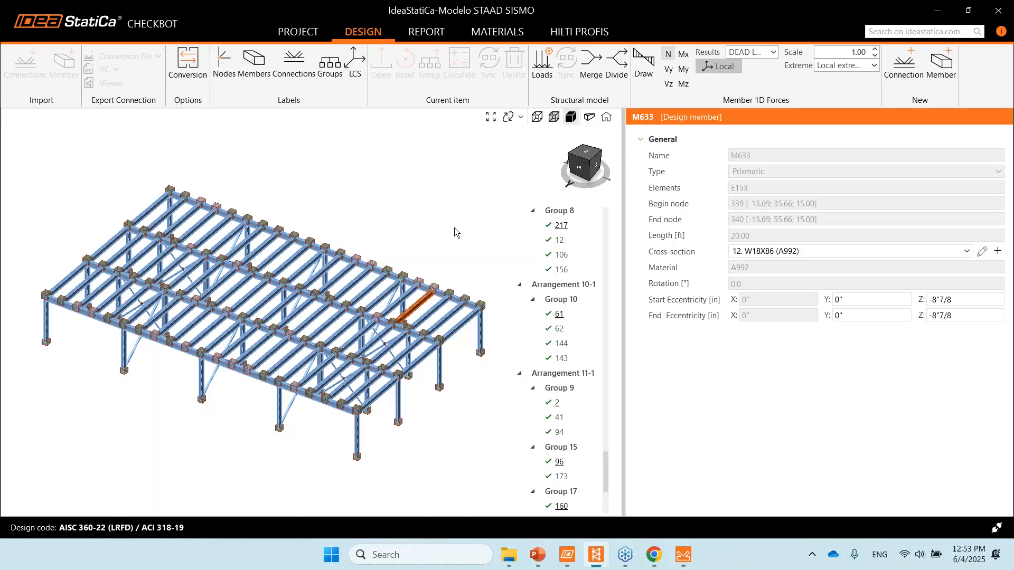
click(563, 226)
click(556, 284)
scroll(559, 317, up, 1)
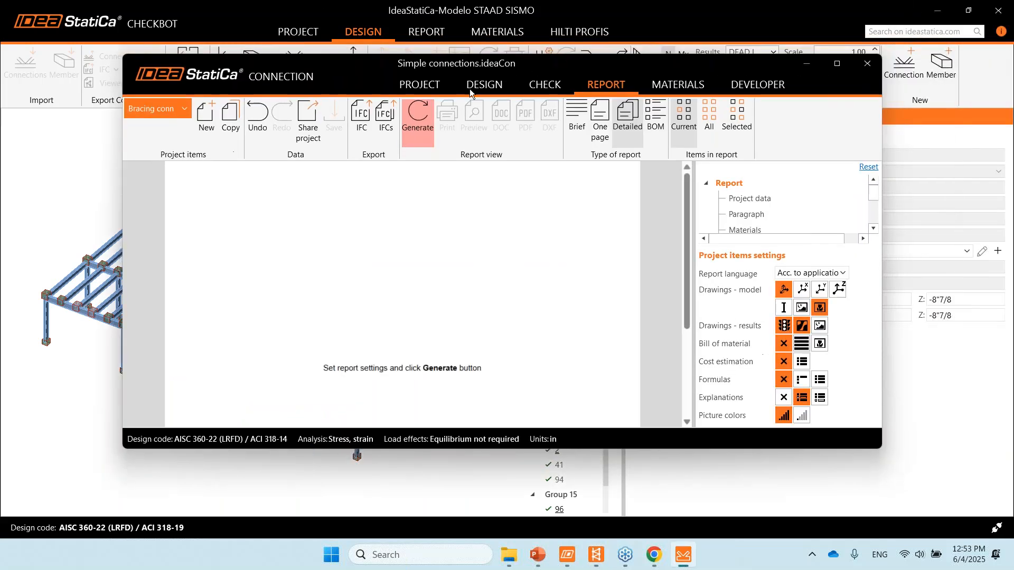
- Try to generate the detailed report of the Bracing conn item, switch the report type to BOM, and return to Checkbot
click(418, 117)
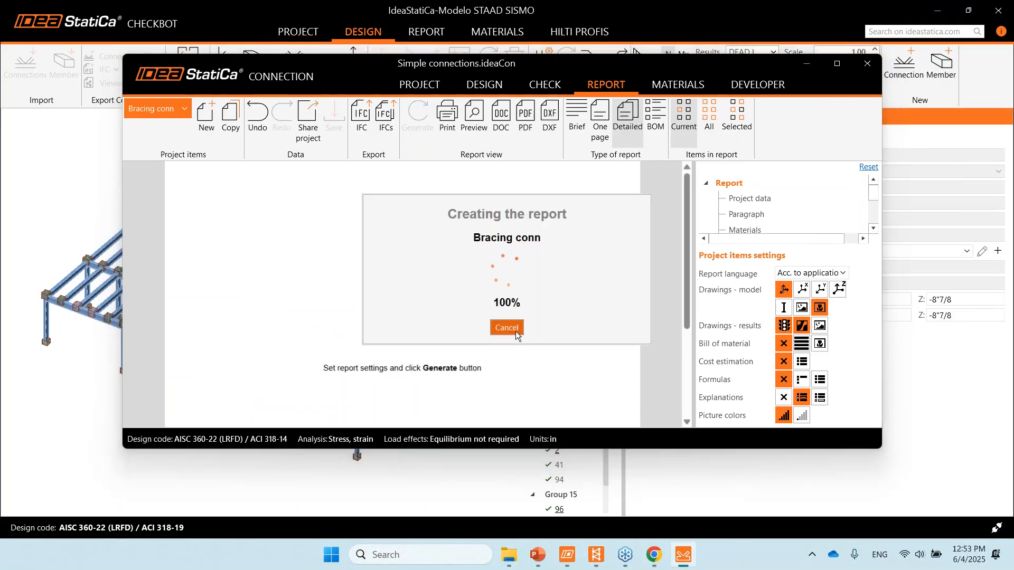
click(507, 328)
click(658, 140)
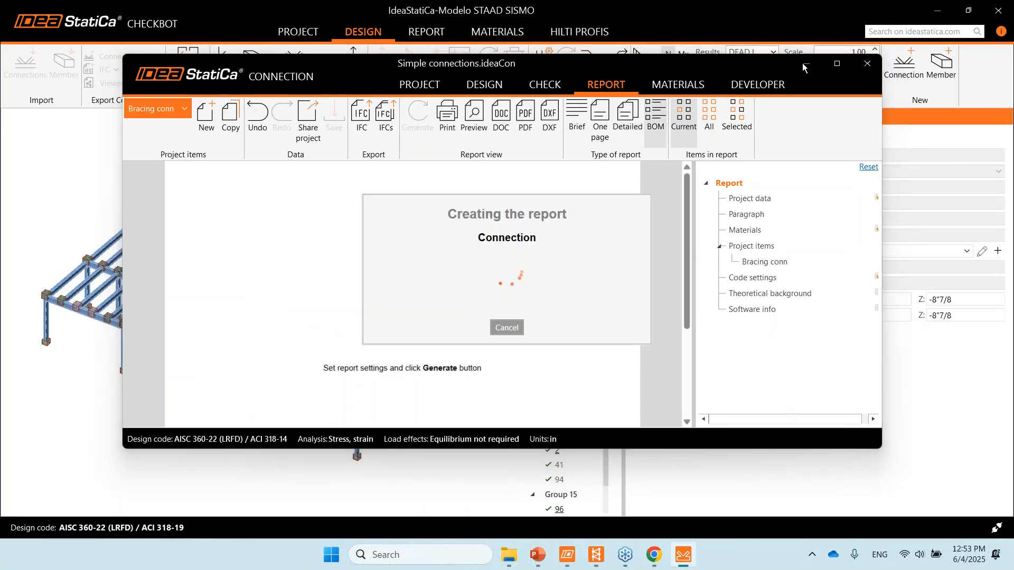
click(806, 64)
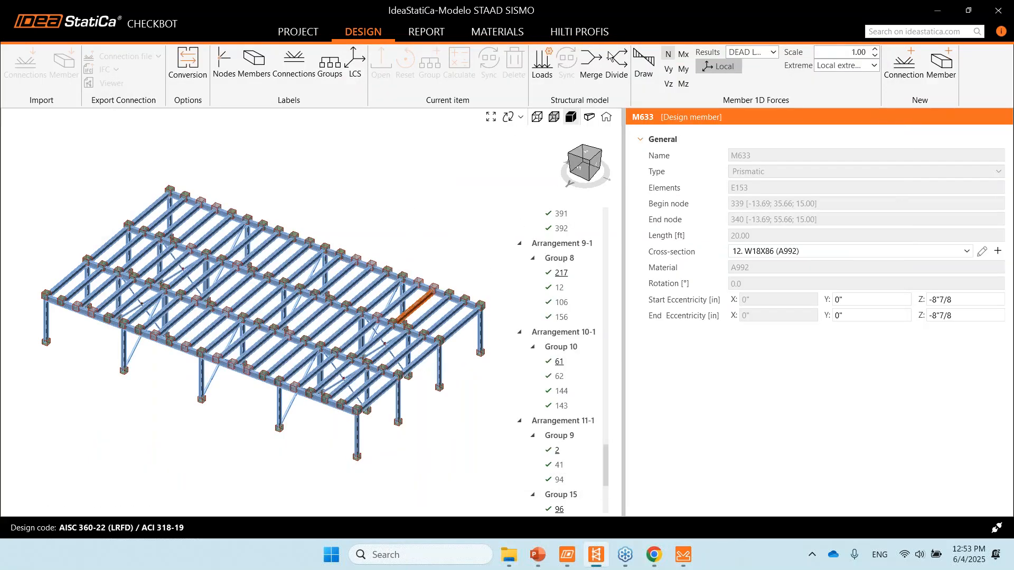
- Examine the cross-section conversion table and the origin data of the imported item W24STAR2
click(185, 79)
drag(433, 86, 169, 110)
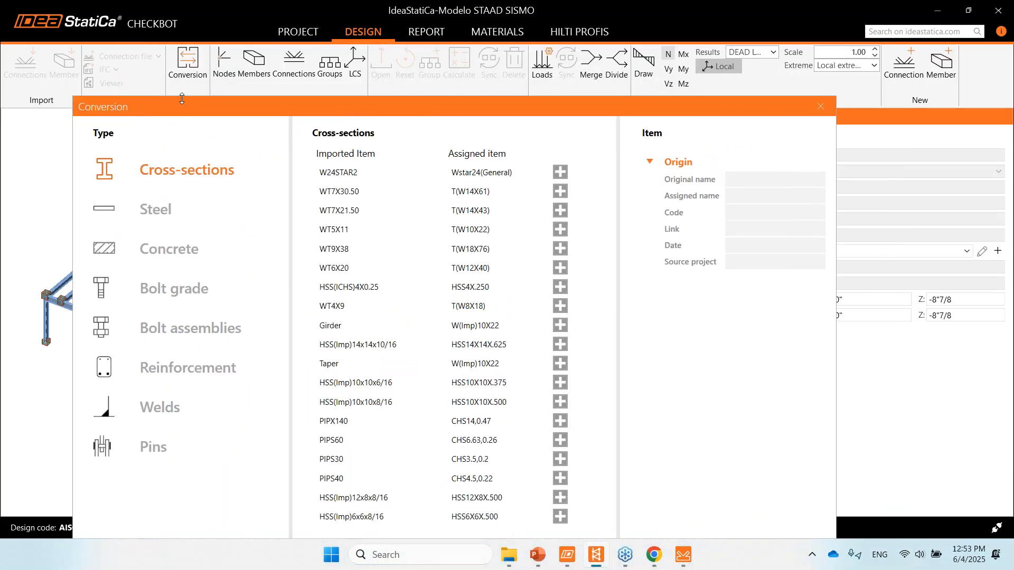
click(336, 178)
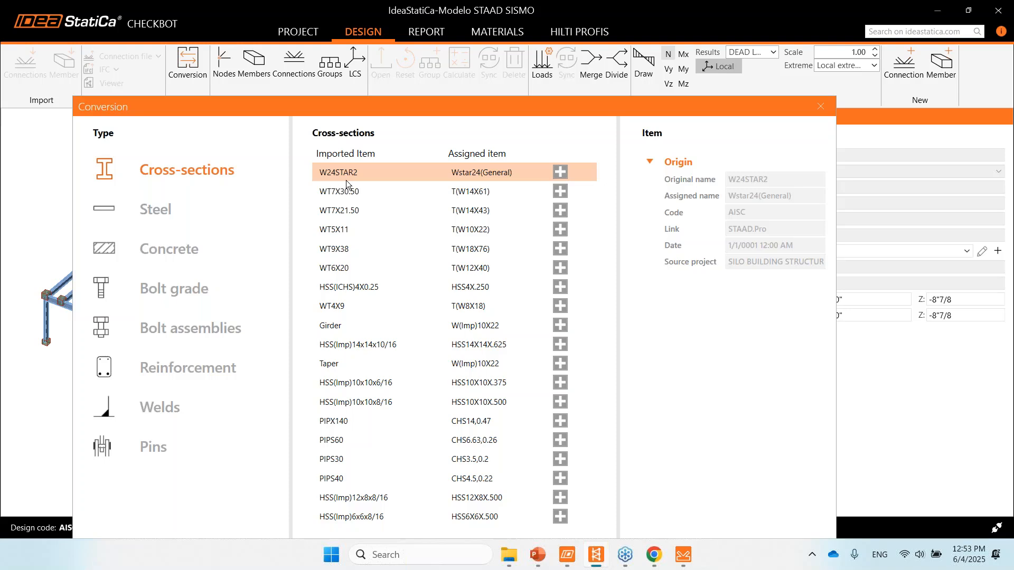
- Browse the welded and composed shapes available for converting W24STAR2, including General Steel section, and close the conversion settings
click(561, 172)
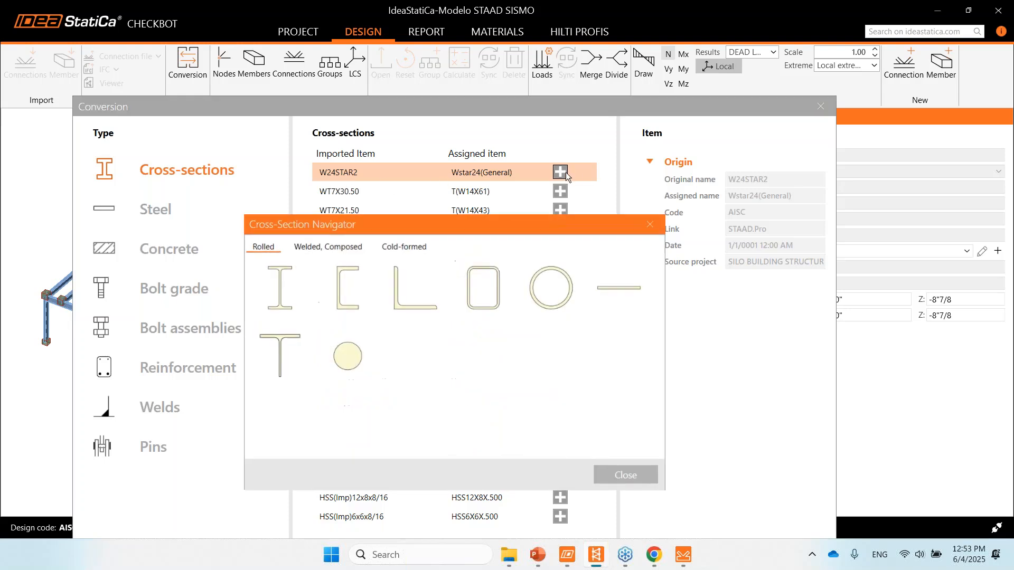
click(323, 247)
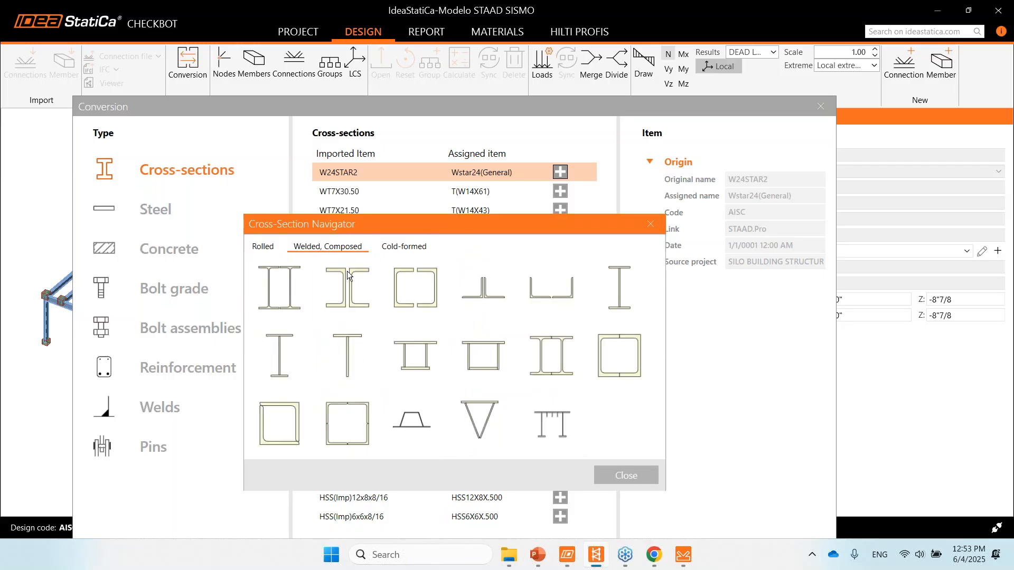
click(537, 435)
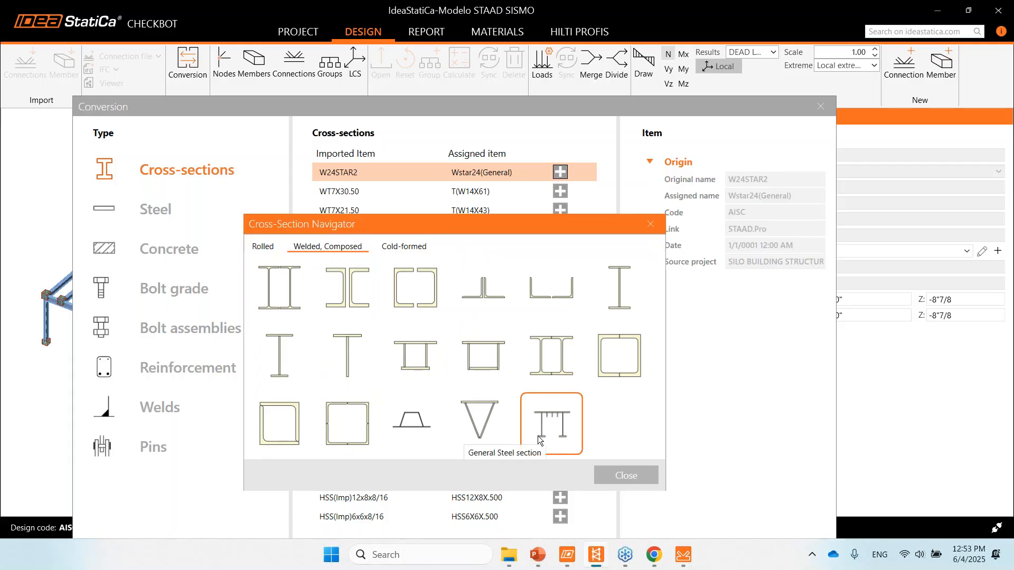
click(538, 436)
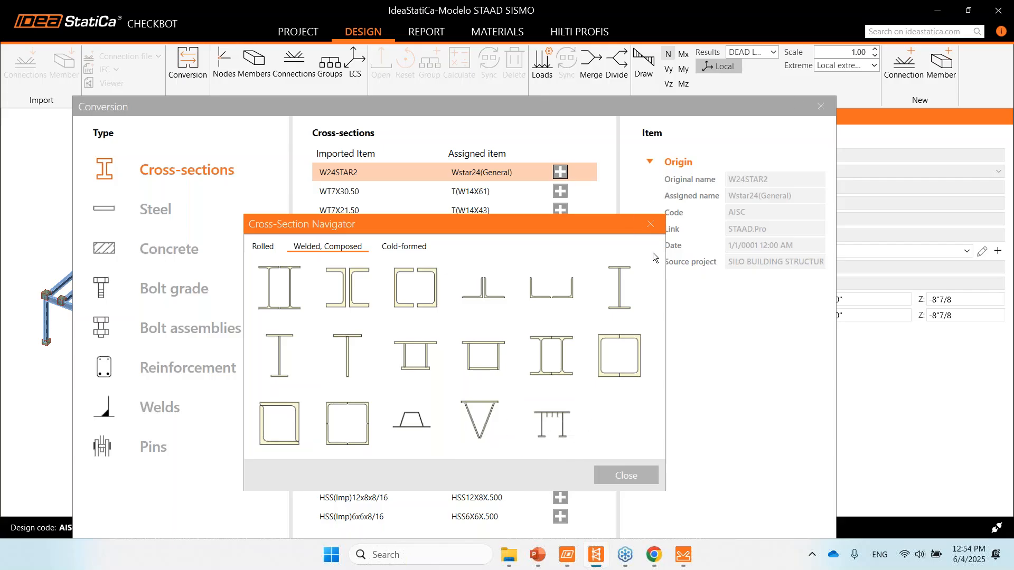
click(653, 231)
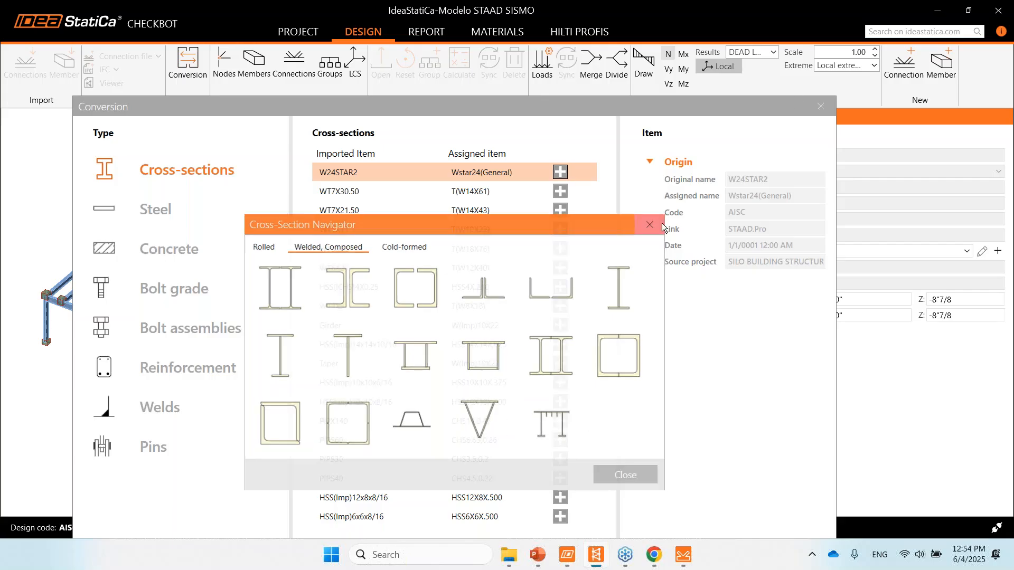
drag(717, 104, 740, 69)
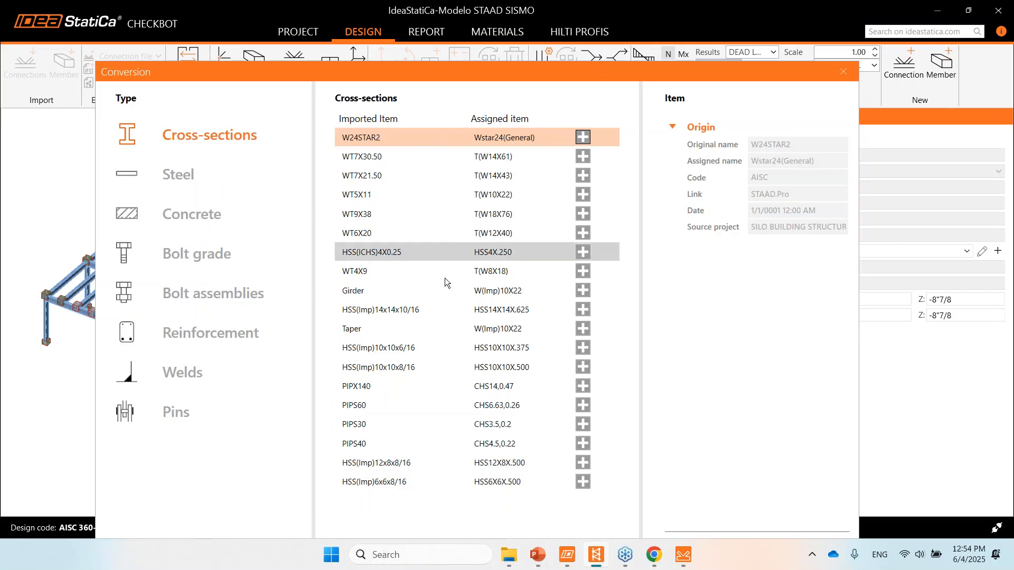
click(843, 74)
- Switch back to the Simple connections project in IDEA StatiCa Connection
mouse_move(696, 559)
click(682, 486)
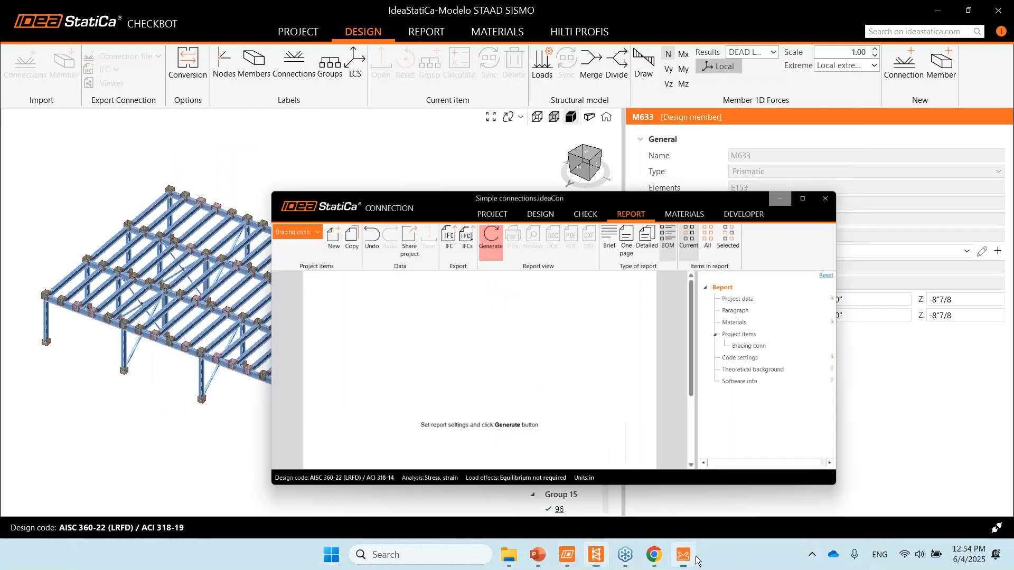
- Generate the BOM report of the Bracing conn item, examine its weld table and GUSS1 plate drawing, and return to Checkbot
click(423, 138)
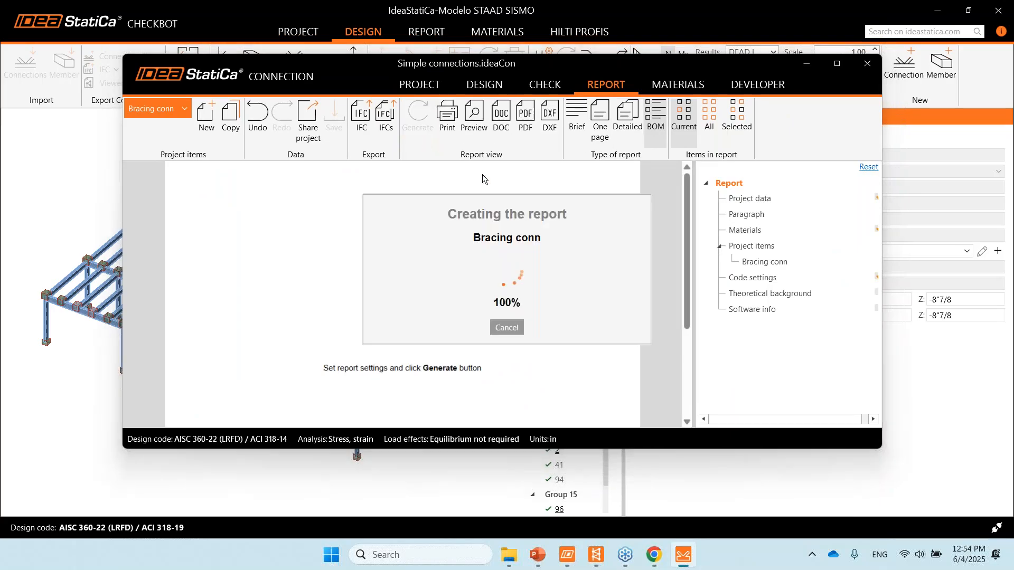
click(837, 64)
scroll(466, 322, down, 5)
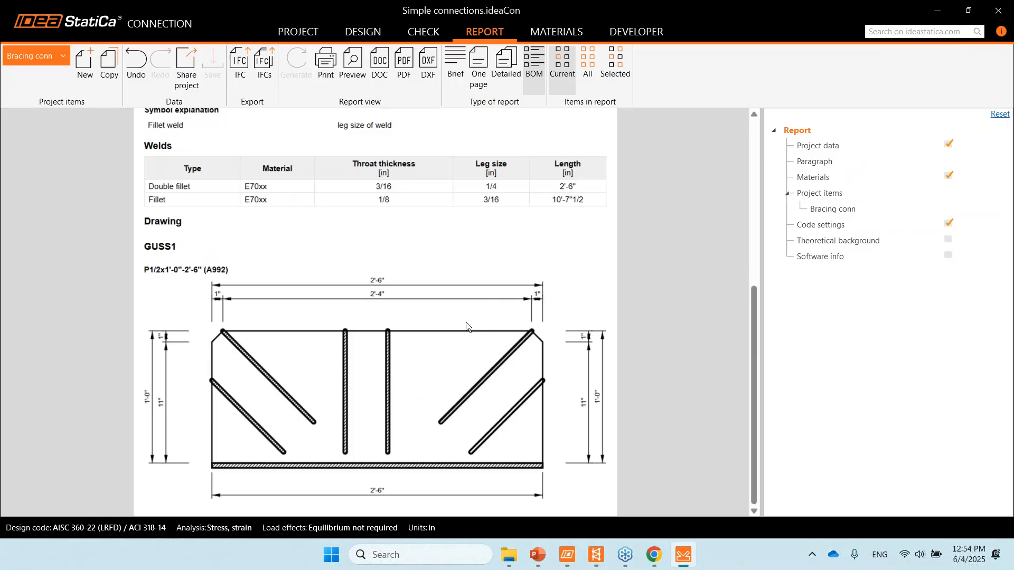
scroll(394, 325, down, 5)
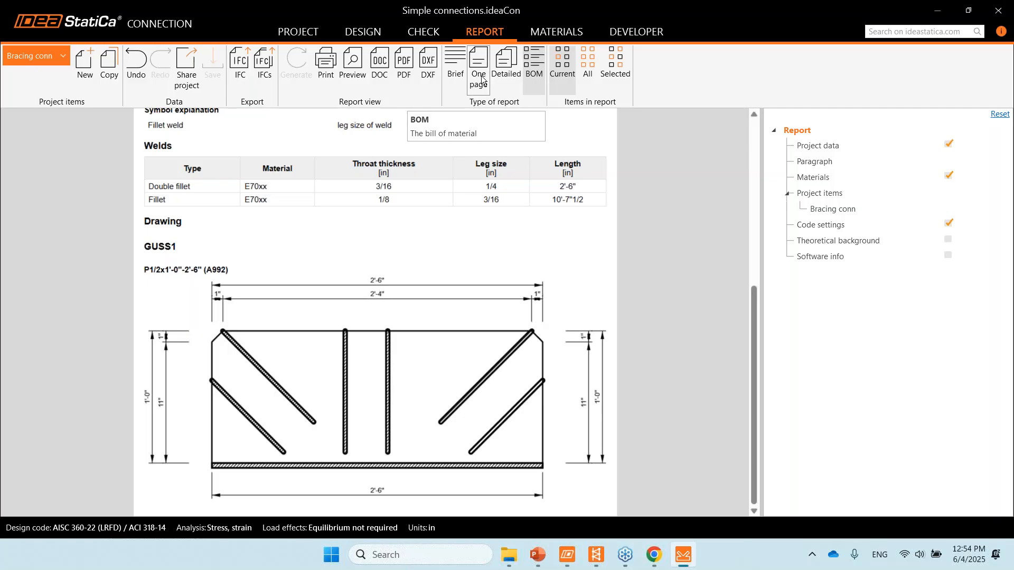
click(532, 80)
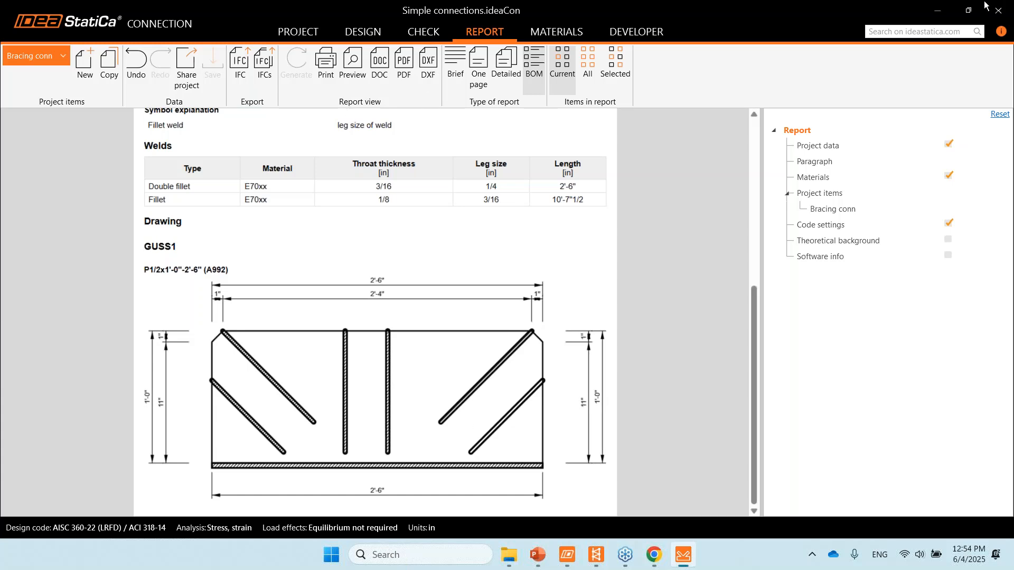
click(937, 10)
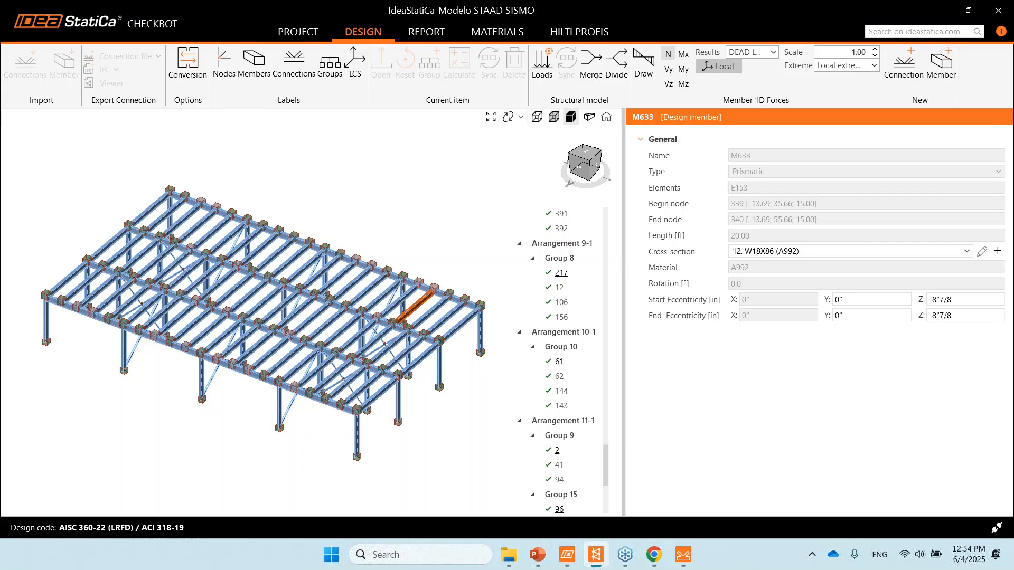
- Switch to the Simple connections project and review the analysis types available for the Bracing conn design, leaving the choice unmade
click(681, 556)
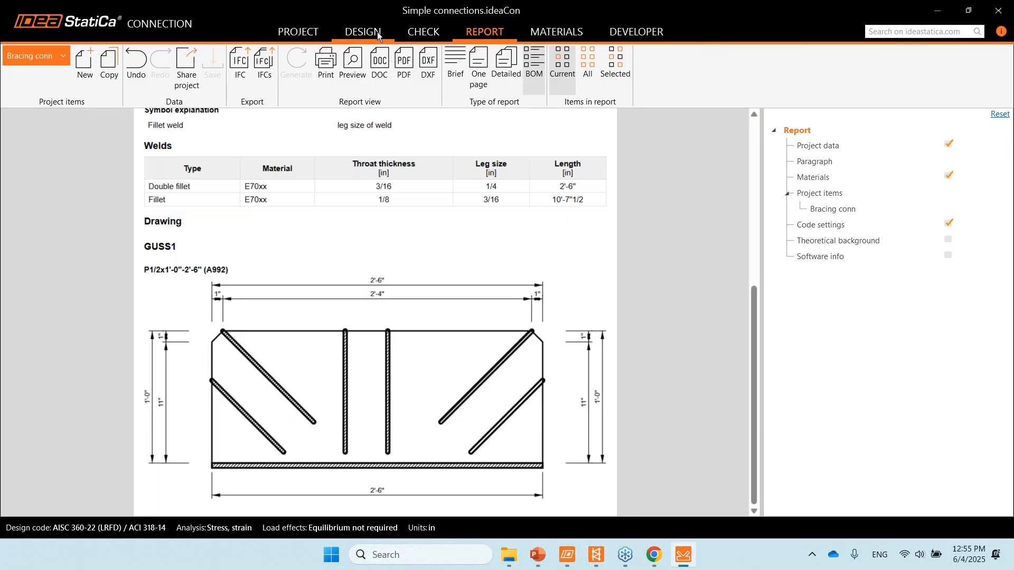
click(375, 30)
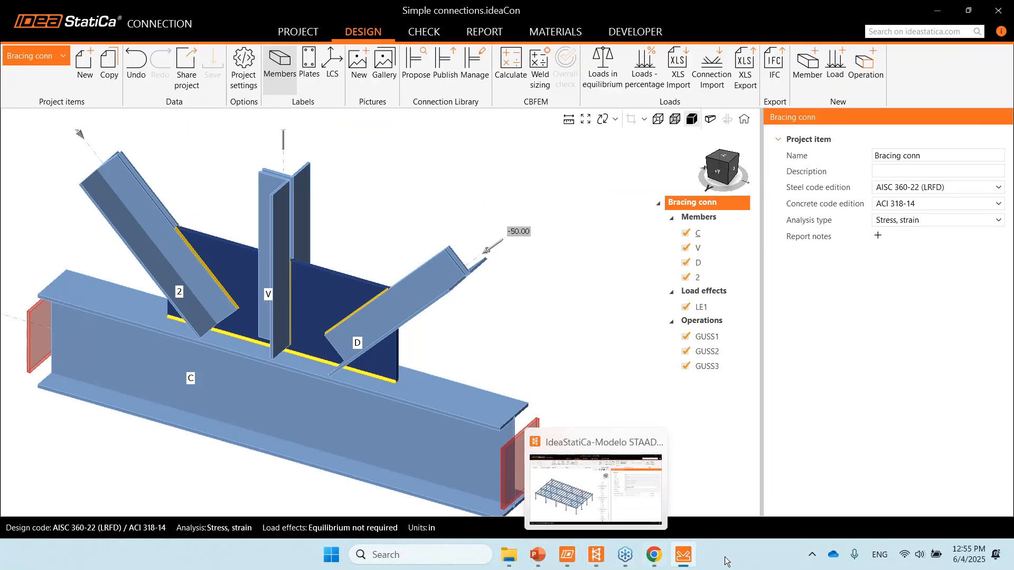
mouse_move(596, 561)
click(895, 220)
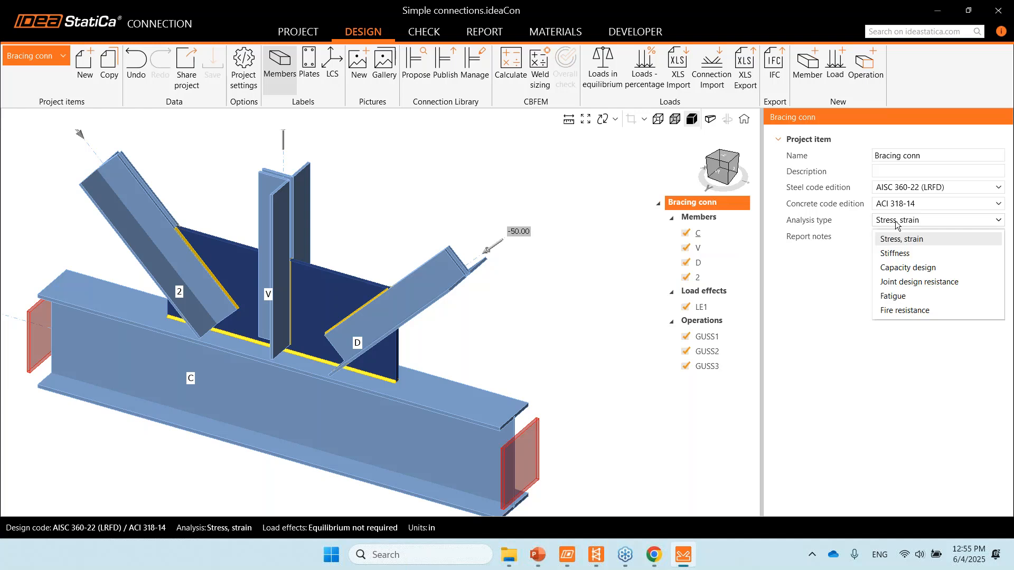
click(801, 274)
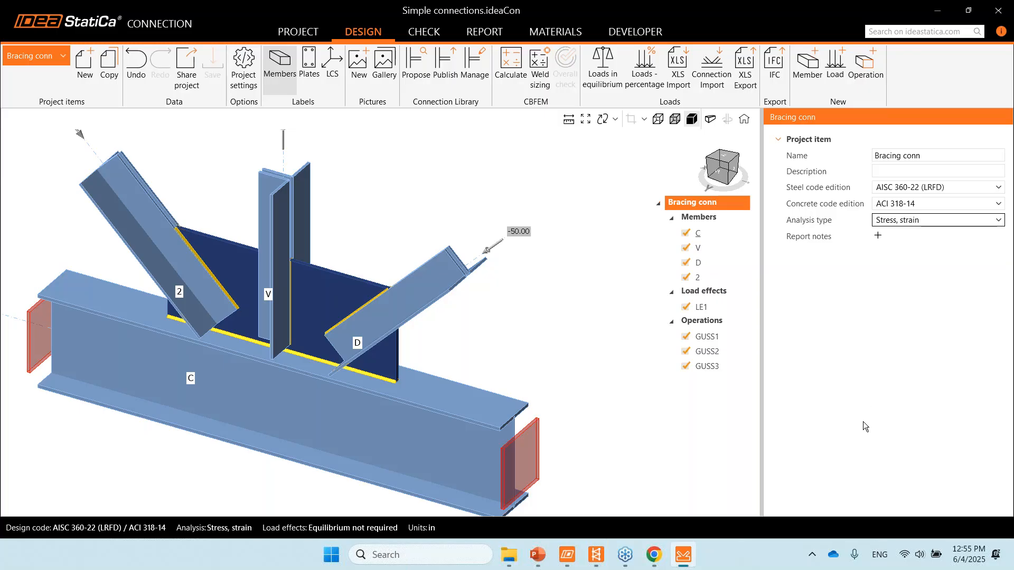
- In Checkbot, select all four connections of Group 8 and look through their export options without exporting
click(602, 561)
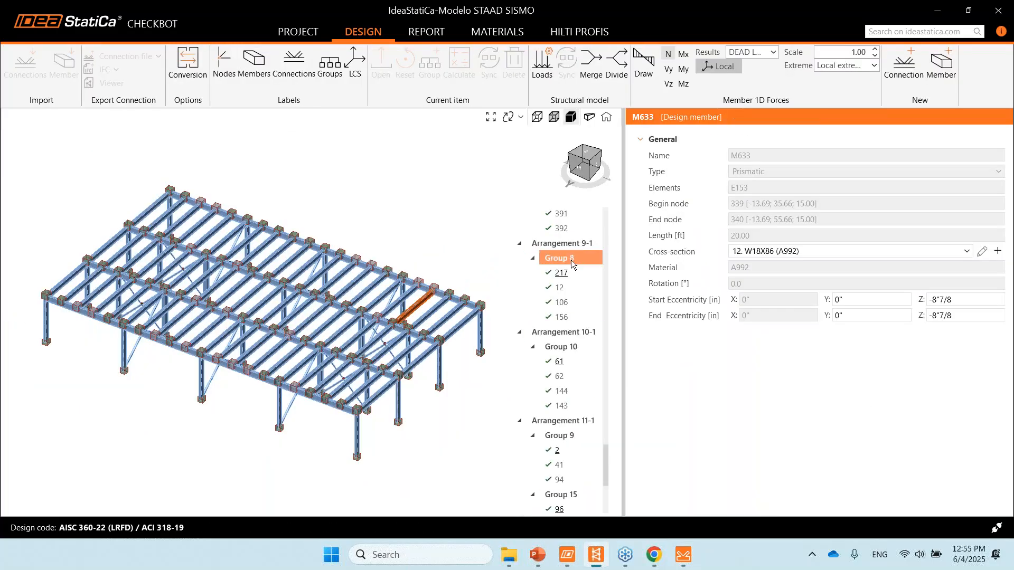
click(571, 260)
click(569, 273)
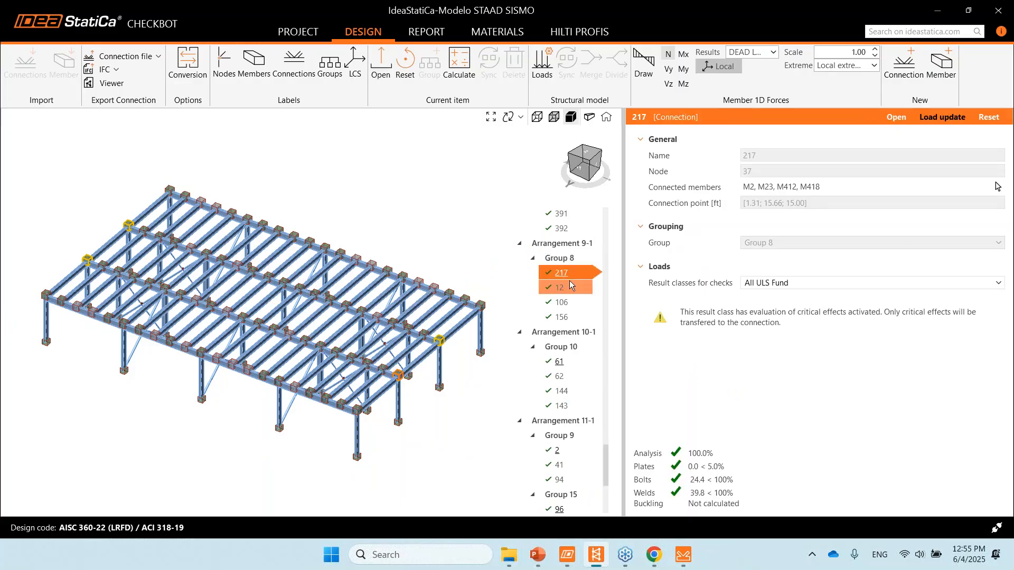
shift+click(571, 316)
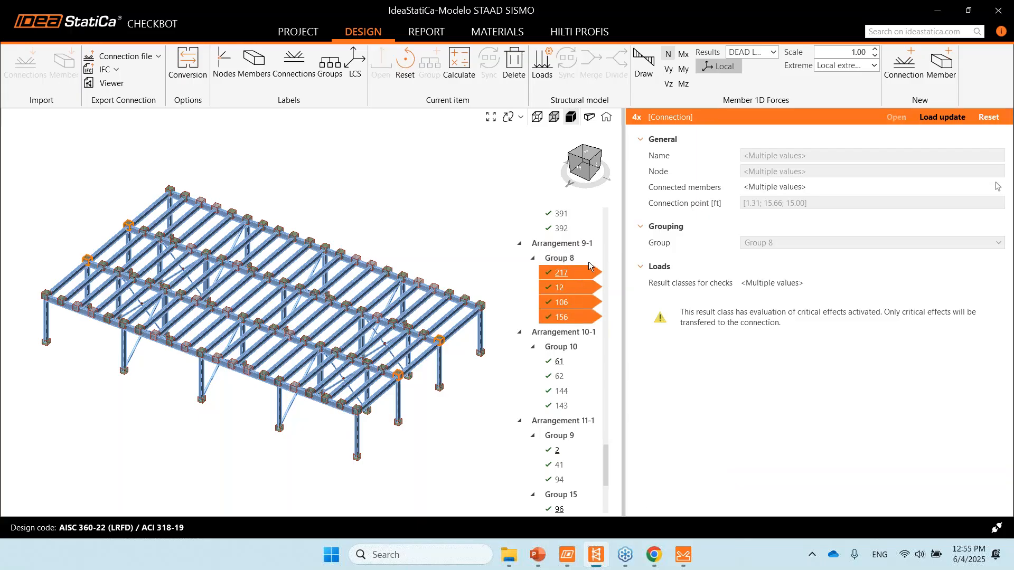
right_click(571, 274)
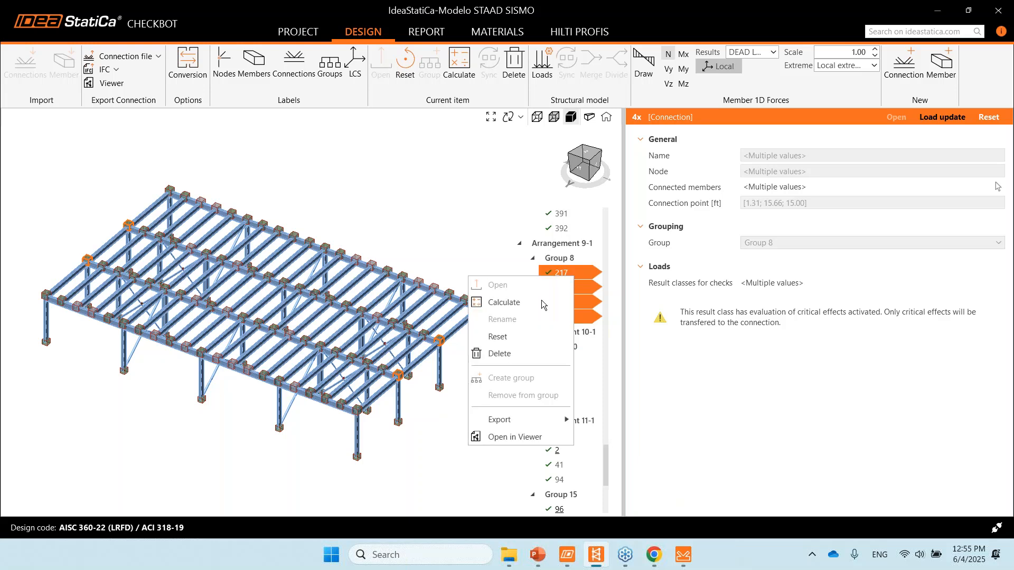
mouse_move(482, 420)
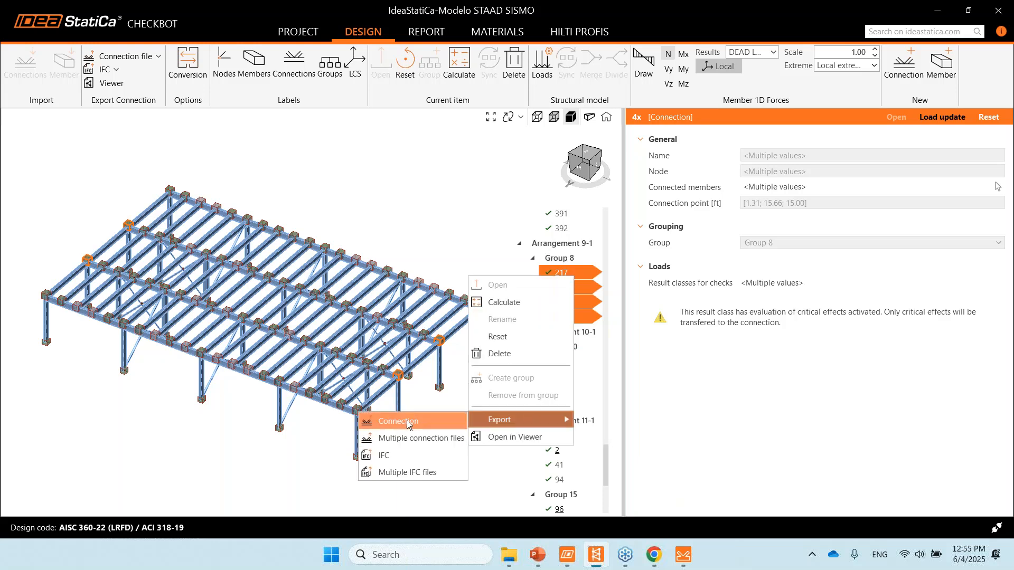
key(ctrl)
click(425, 397)
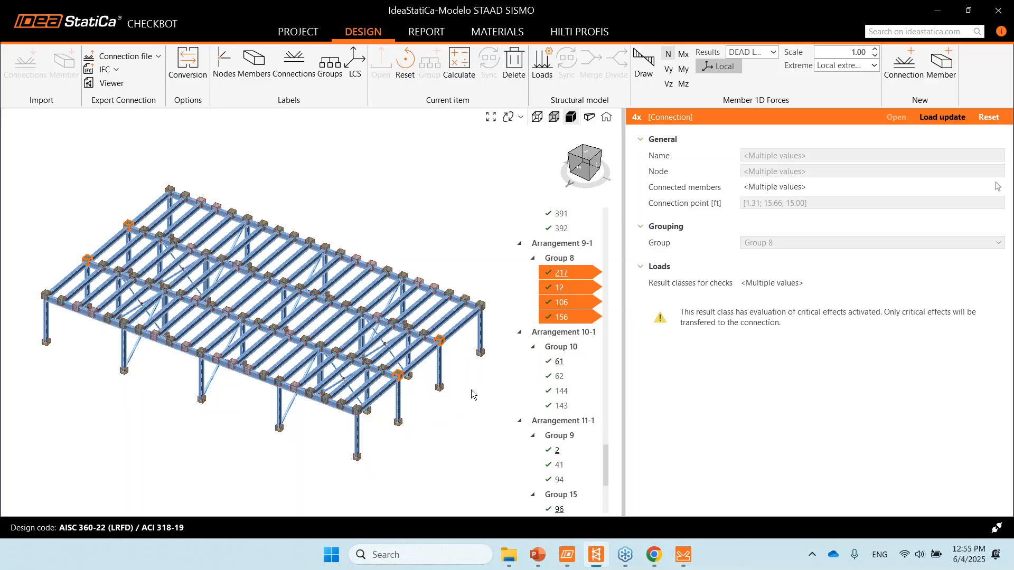
- Review the item list of the Simple connections project and the analysis type choices of Bracing conn, and return to Checkbot
mouse_move(695, 567)
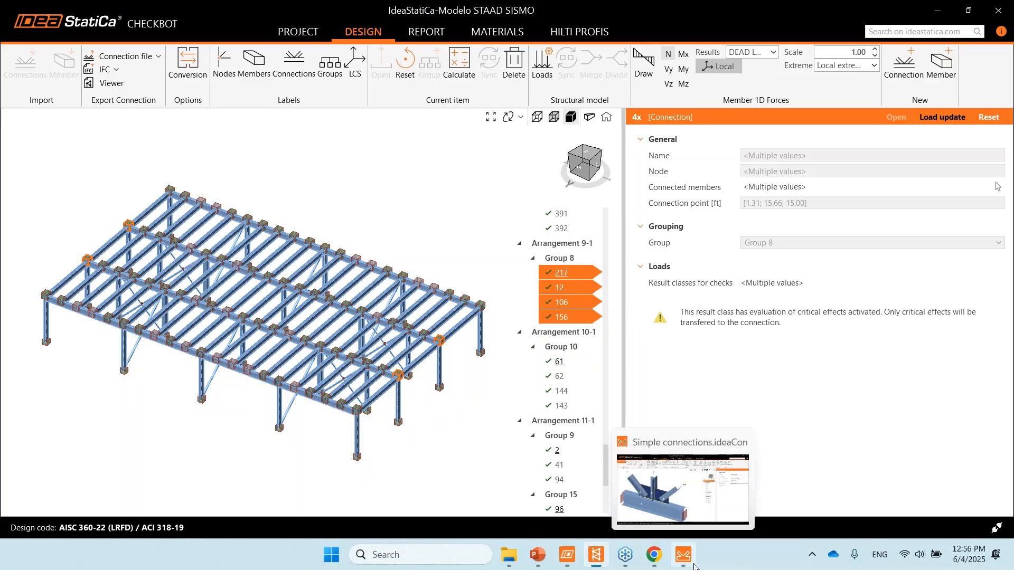
click(695, 566)
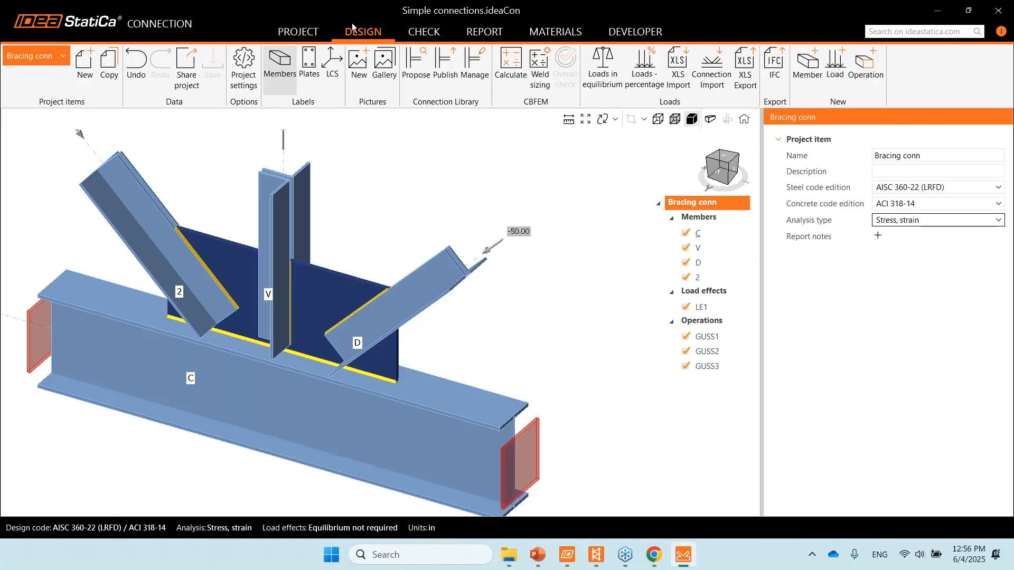
click(298, 31)
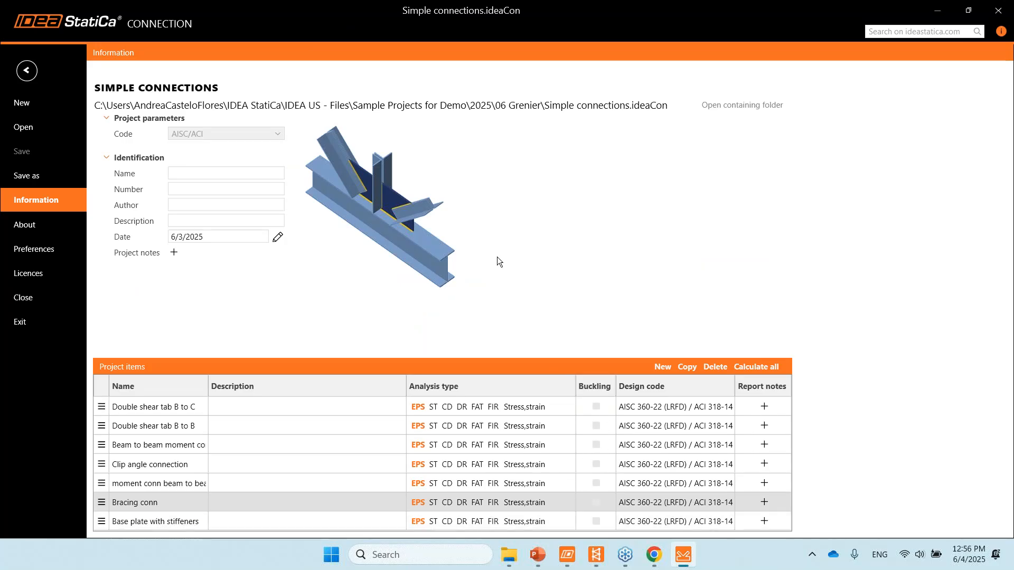
click(26, 71)
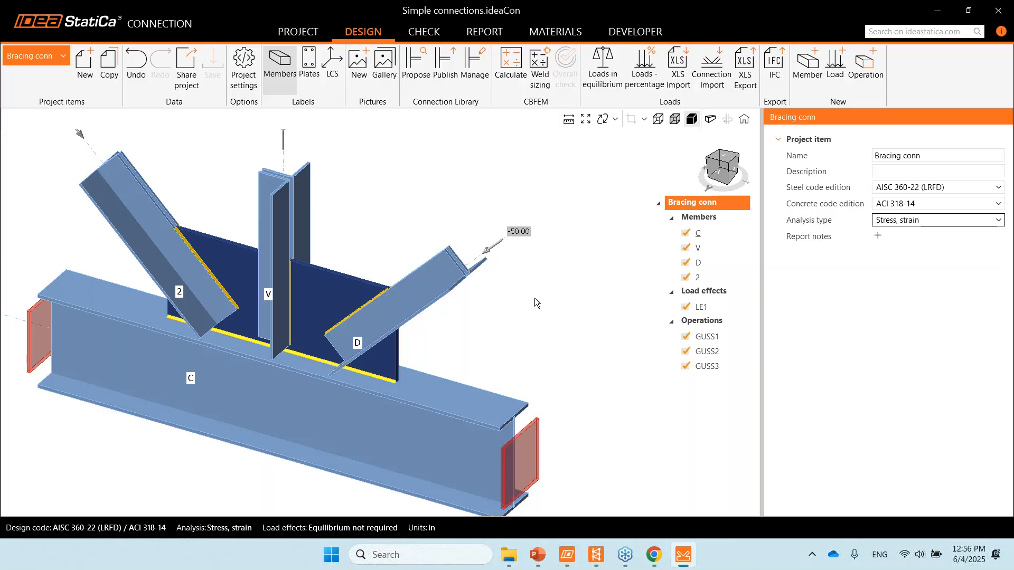
click(889, 222)
click(561, 216)
click(937, 10)
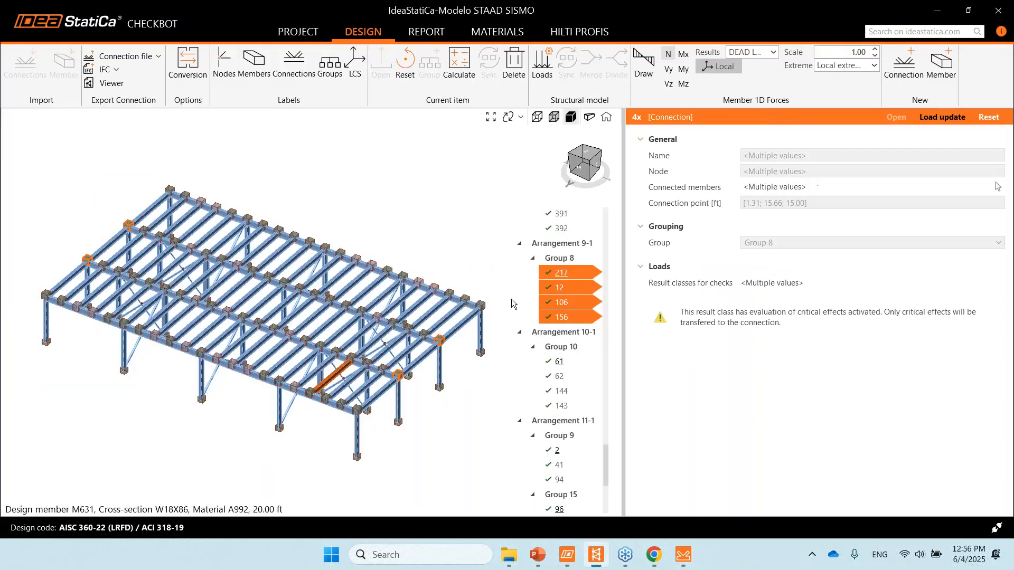
- Locate Group 4 through its corner connection in the model and open reference connection 218 full screen in IDEA StatiCa Connection
click(485, 309)
scroll(581, 238, up, 3)
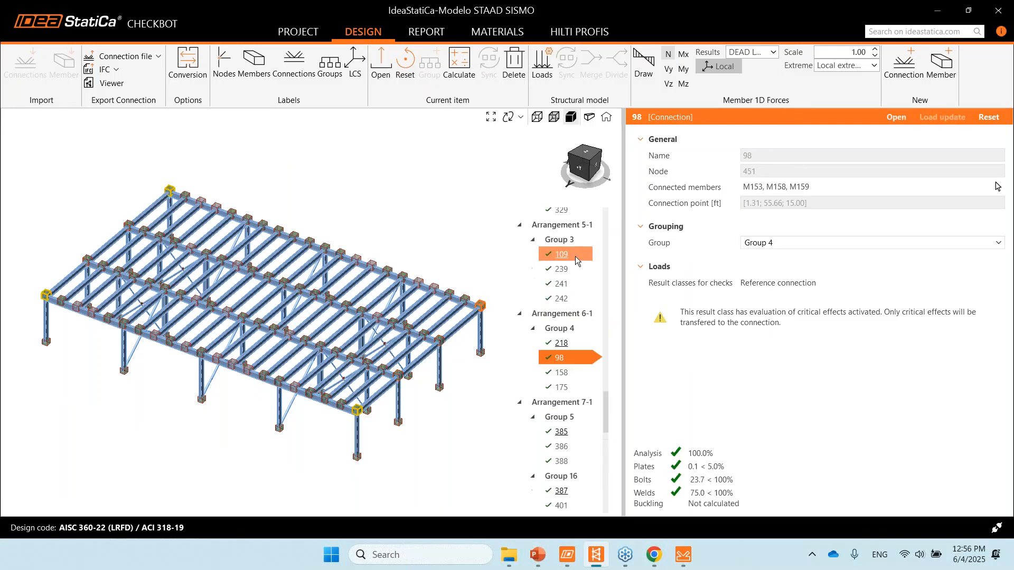
click(562, 343)
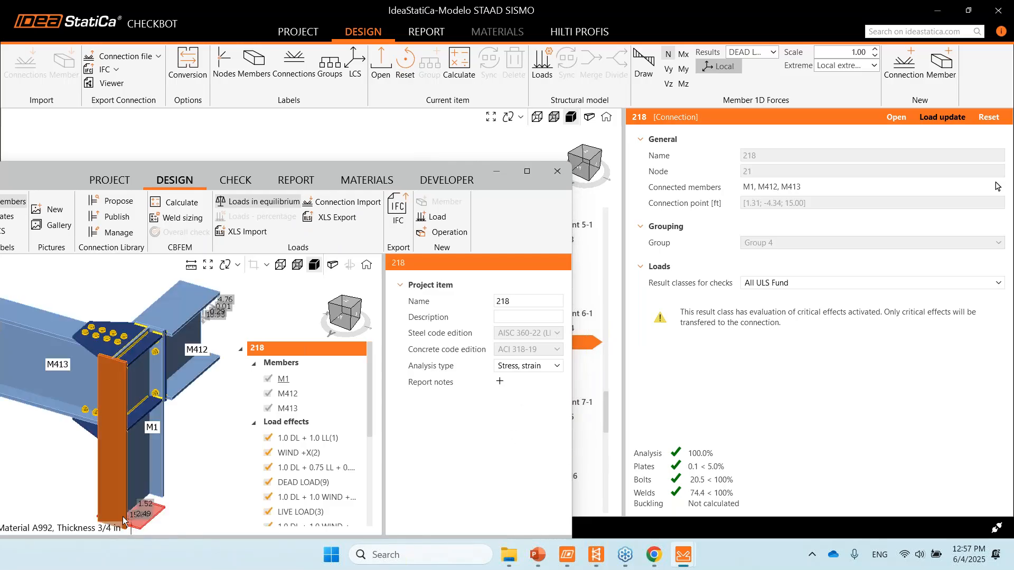
click(535, 179)
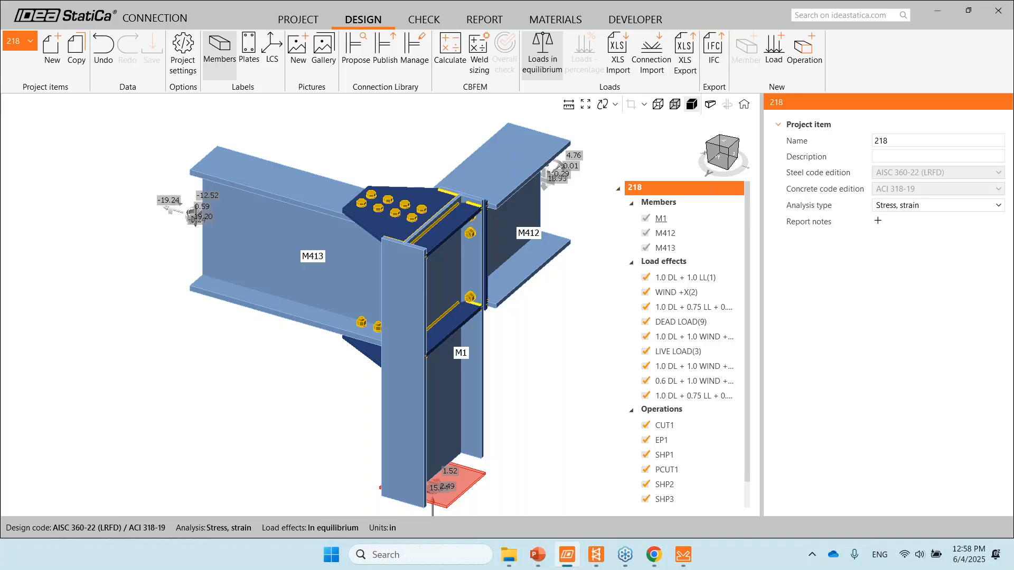
- Switch to the PowerPoint presentation, open its Bulk workflows and critical loads link, and find the article's section on calculating load extremes
key(alt+Tab)
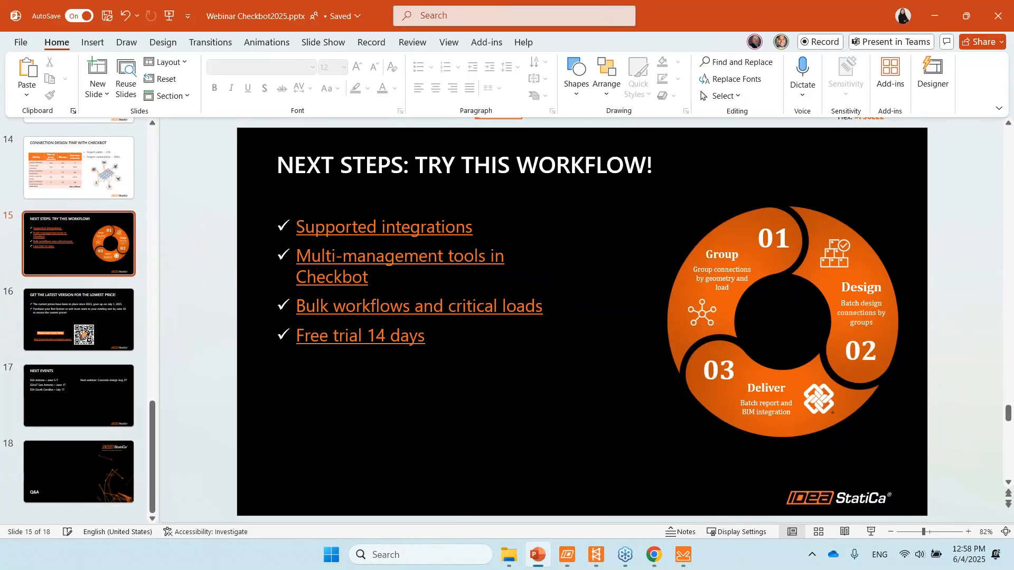
ctrl+click(507, 306)
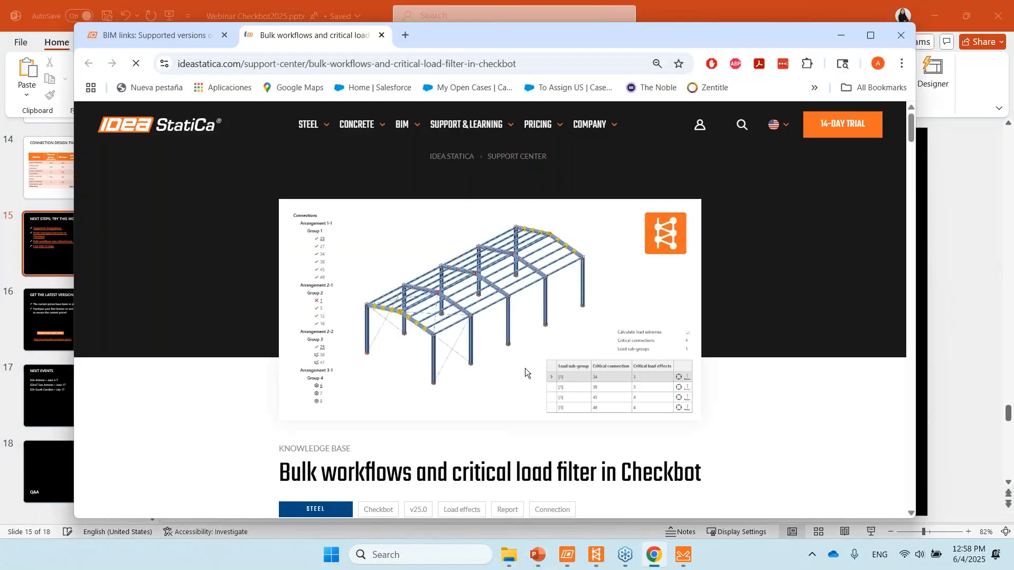
scroll(525, 370, down, 10)
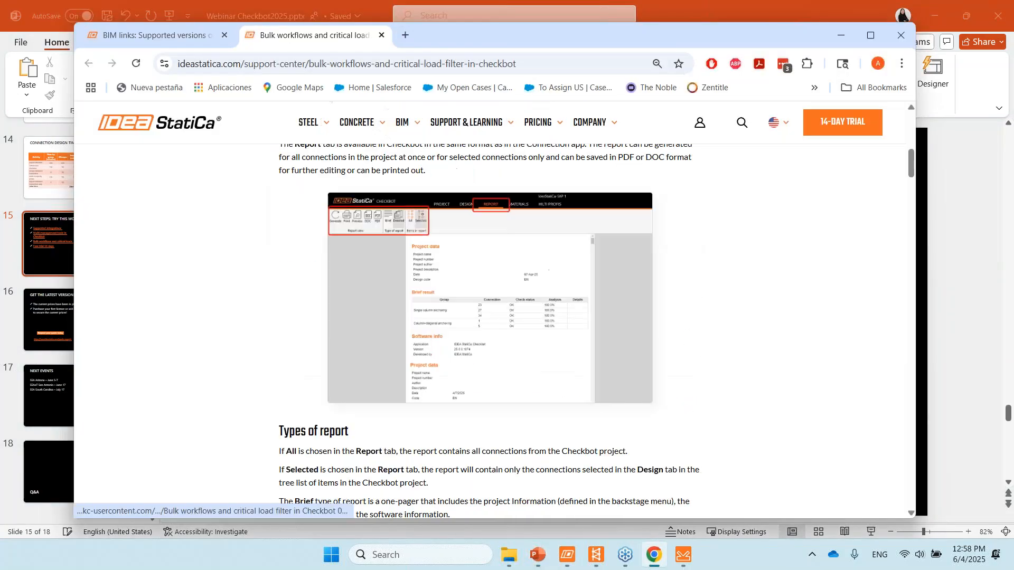
click(871, 36)
scroll(498, 330, down, 15)
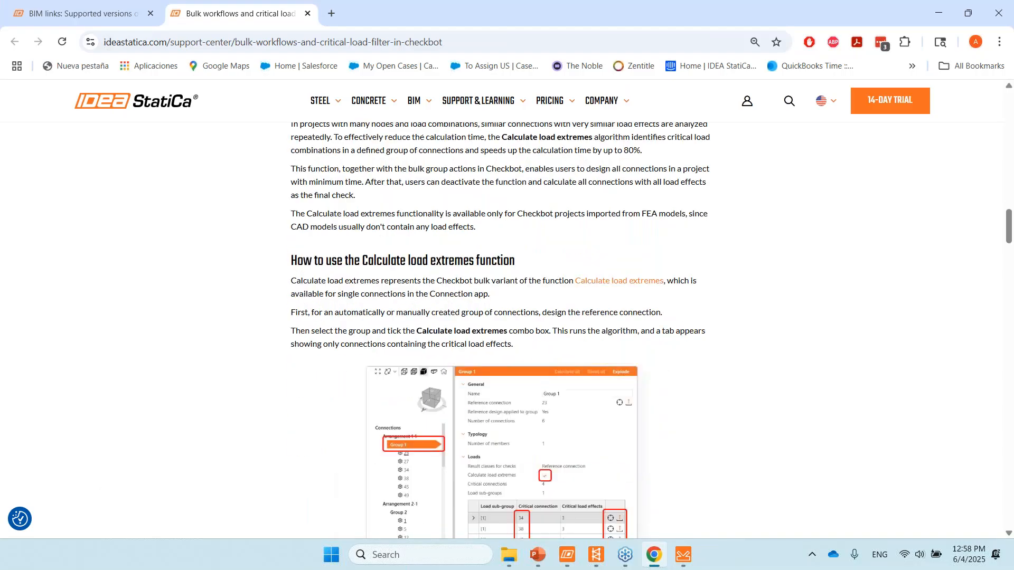
scroll(580, 211, up, 2)
scroll(622, 324, down, 1)
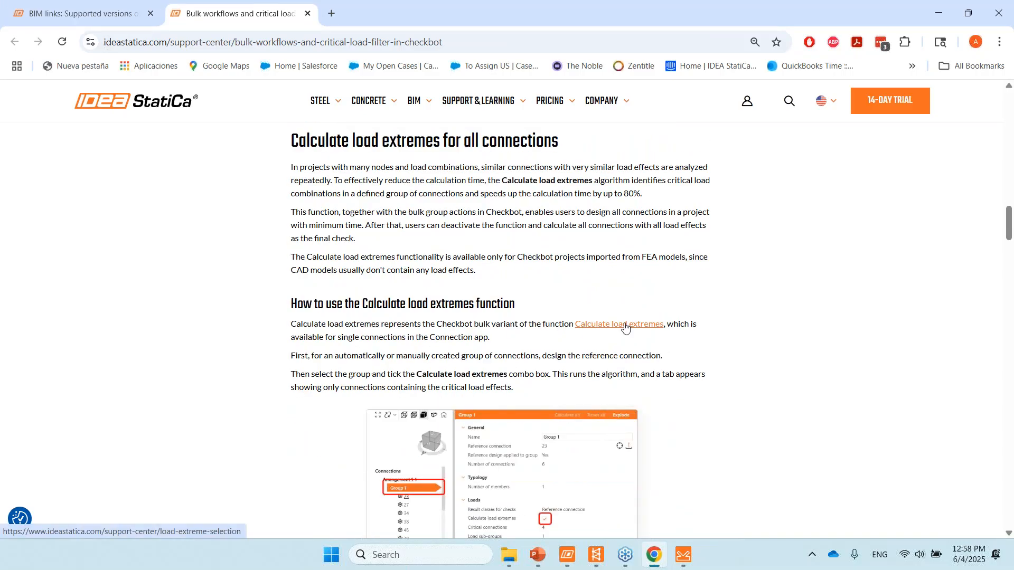
- Open the linked Calculate load extremes article in a separate browser page and examine its load extreme selection criteria
middle_click(622, 324)
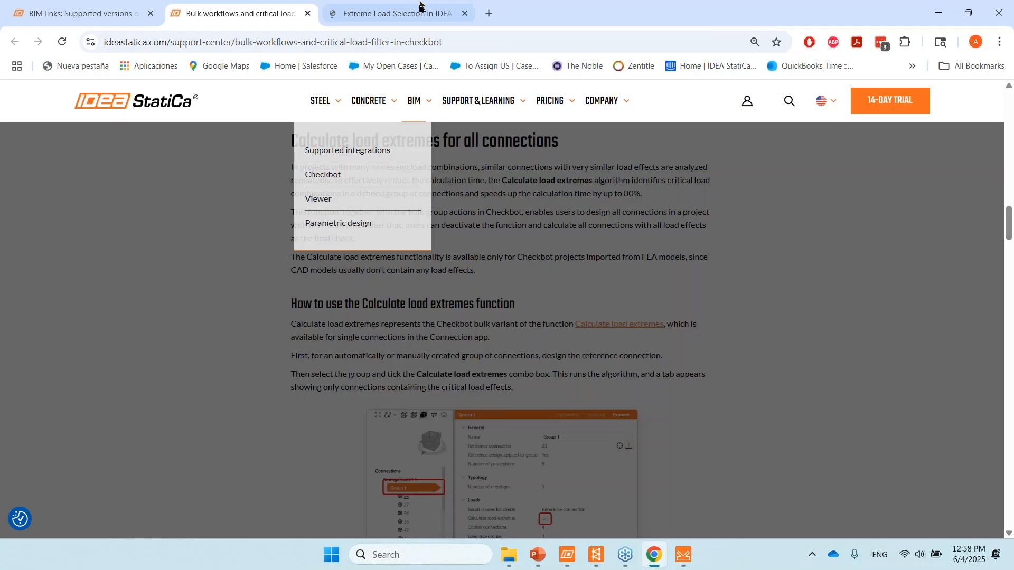
click(419, 9)
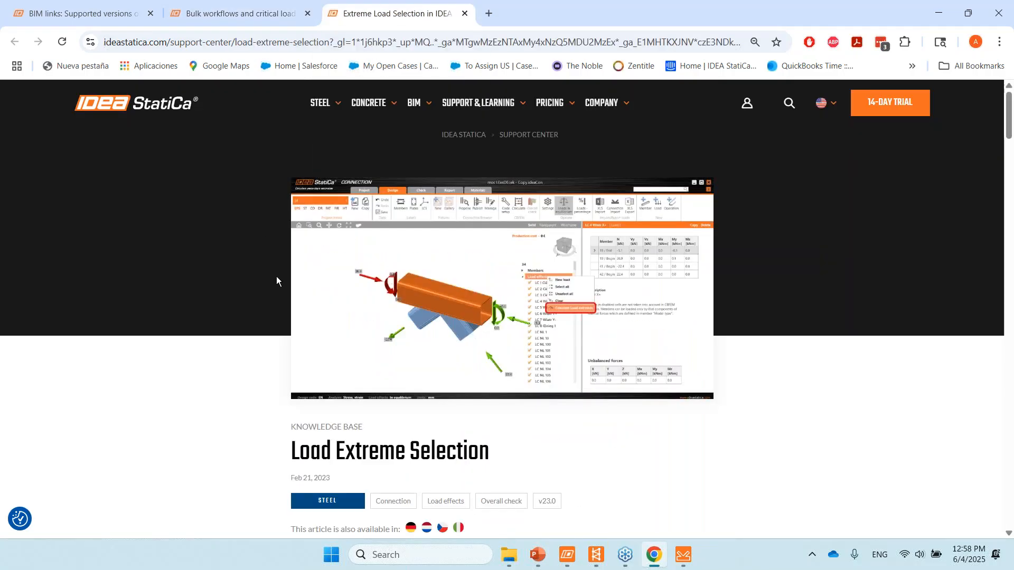
scroll(277, 277, down, 12)
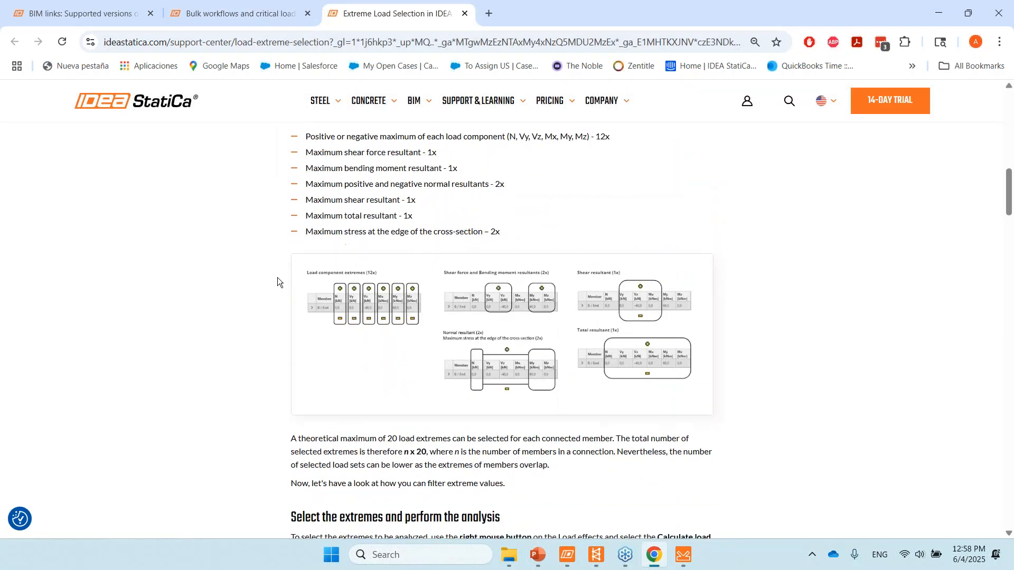
scroll(277, 277, up, 4)
- Copy the web address of the article on bulk workflows and critical load filter, and switch back to Checkbot
click(240, 14)
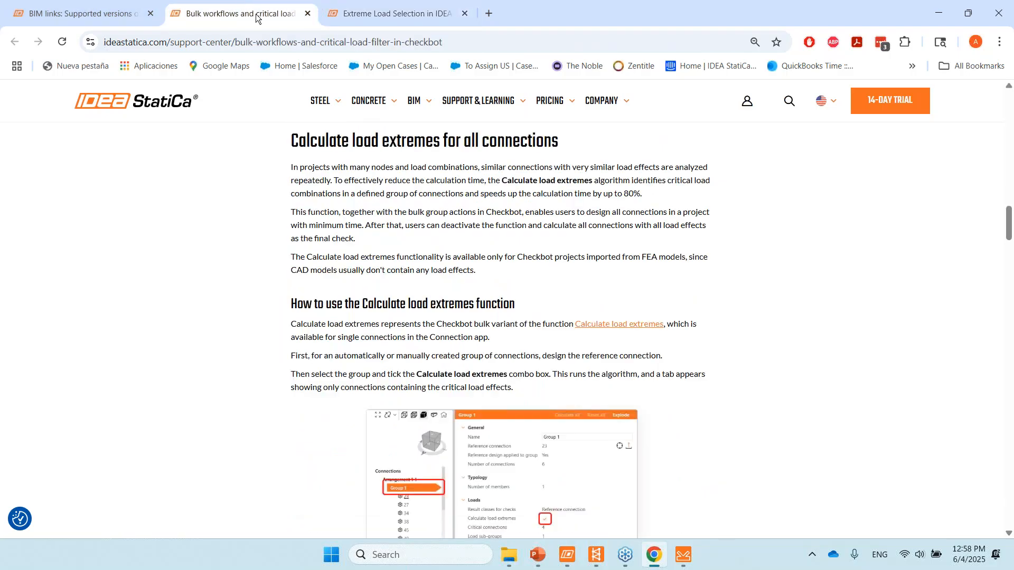
click(276, 42)
right_click(277, 42)
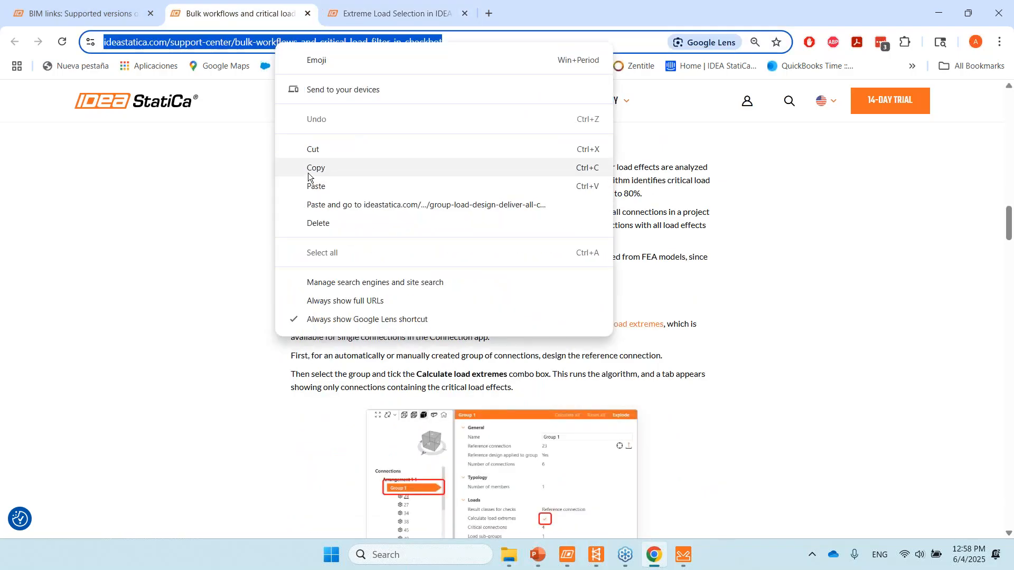
click(310, 167)
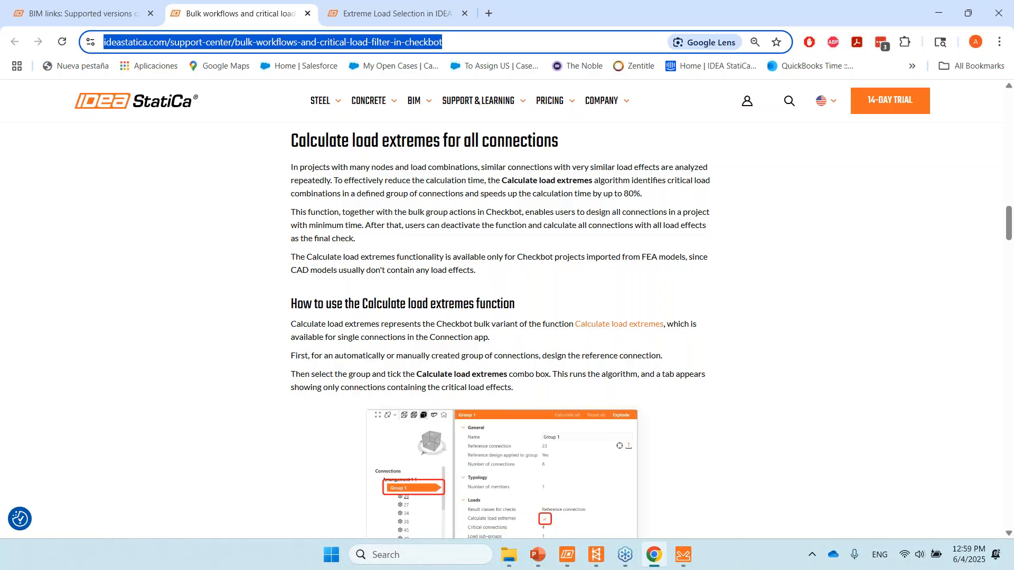
key(alt+Tab)
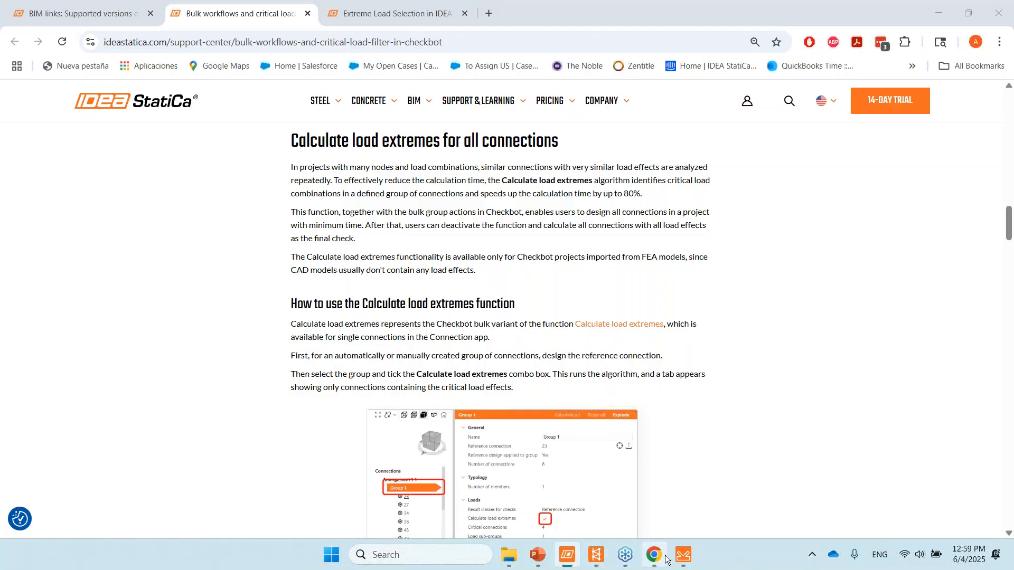
click(596, 554)
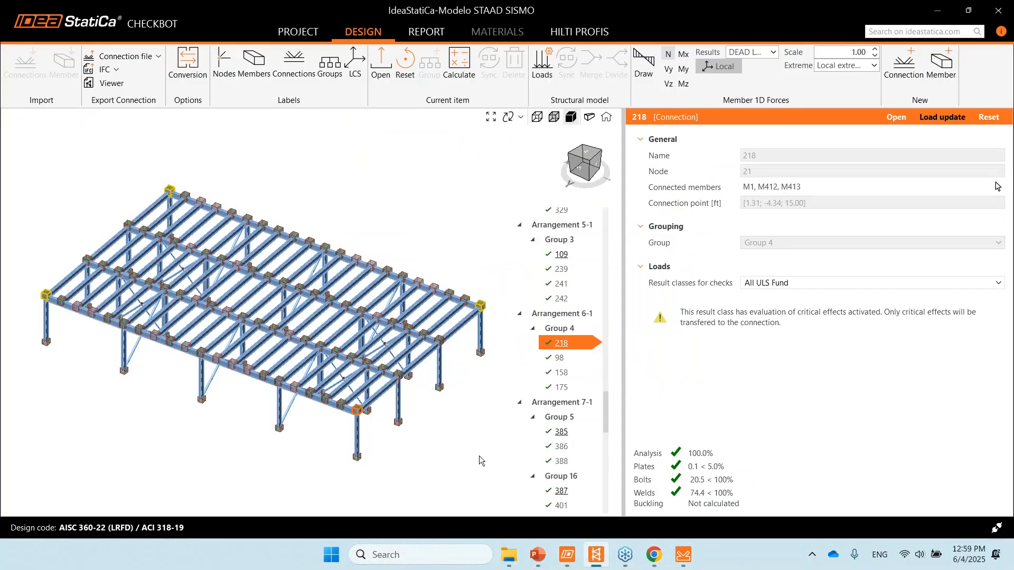